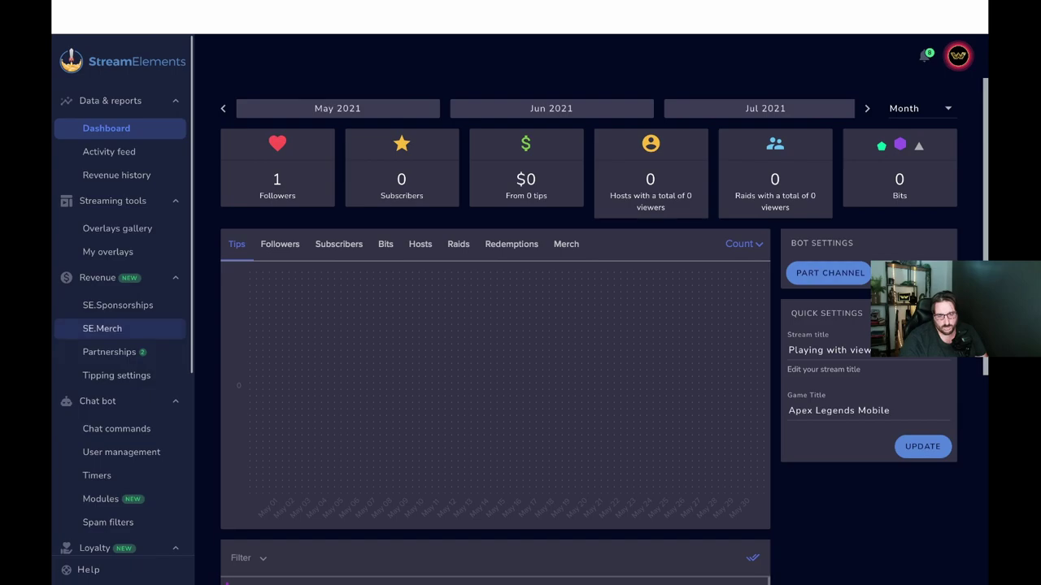
Step: Look through the dashboard's navigation sections, from Data & reports through Revenue, Chat bot and Loyalty to Other
{"action": "scroll", "coordinate": [121, 309], "scroll_direction": "down", "scroll_amount": 2}
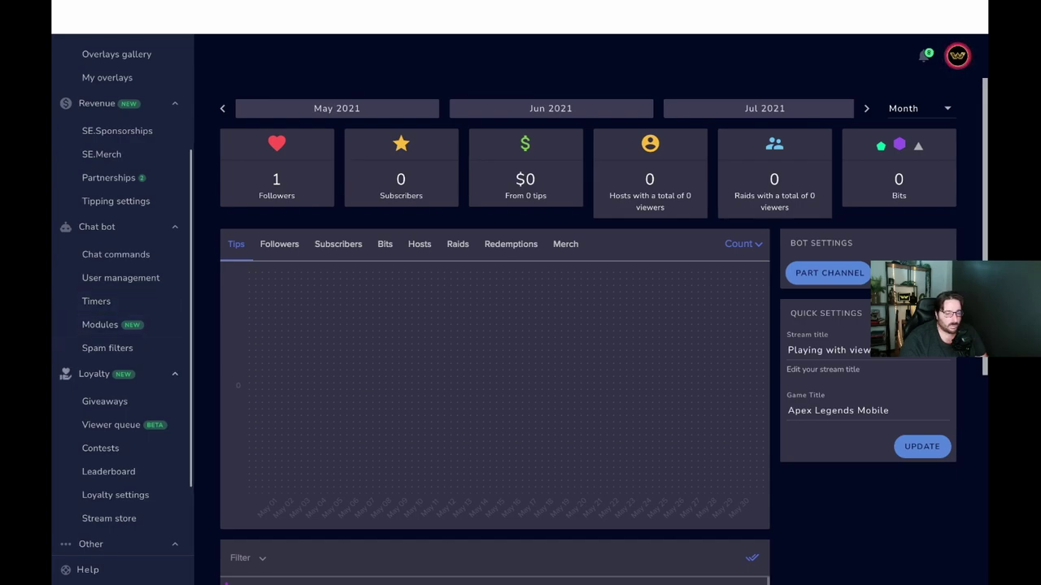
{"action": "scroll", "coordinate": [122, 425], "scroll_direction": "down", "scroll_amount": 1}
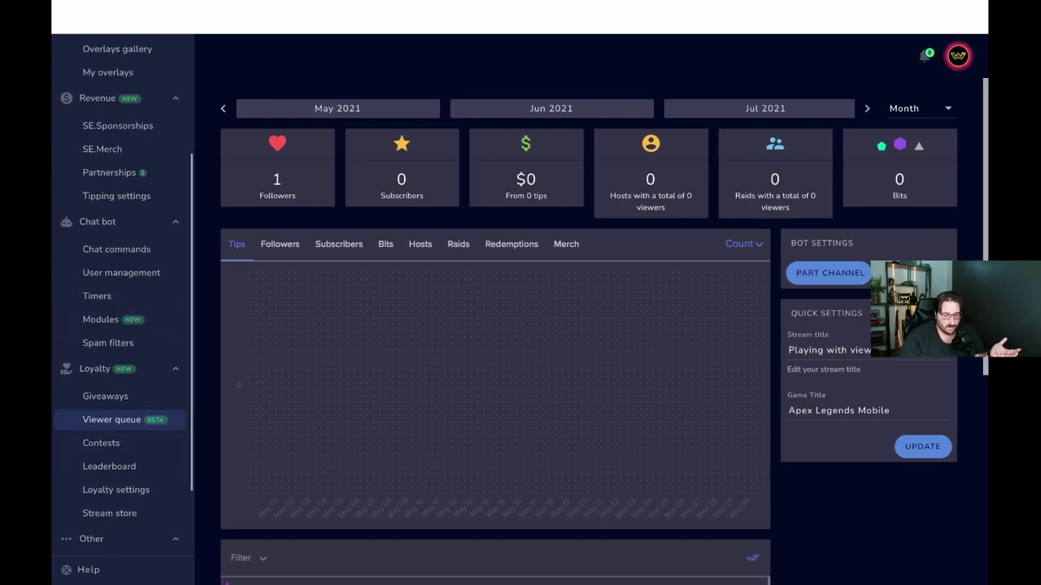
{"action": "scroll", "coordinate": [122, 309], "scroll_direction": "down", "scroll_amount": 3}
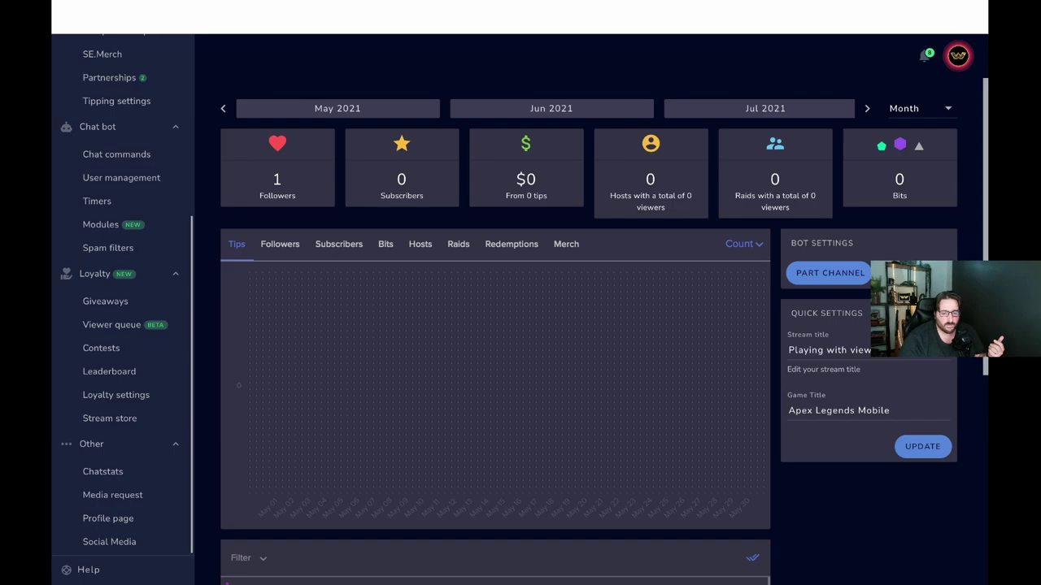
{"action": "scroll", "coordinate": [122, 309], "scroll_direction": "up", "scroll_amount": 1}
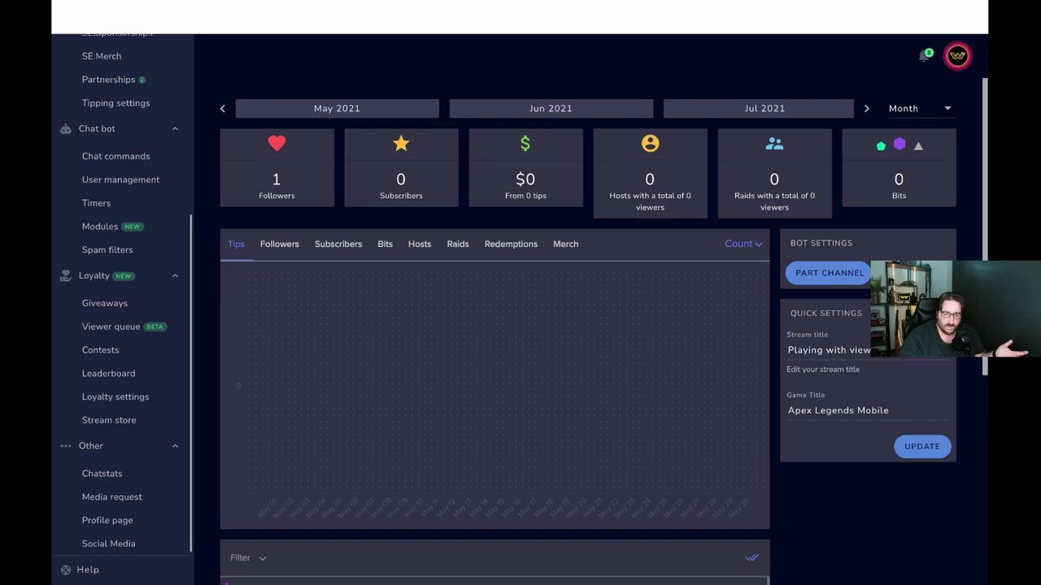
{"action": "scroll", "coordinate": [122, 309], "scroll_direction": "up", "scroll_amount": 1}
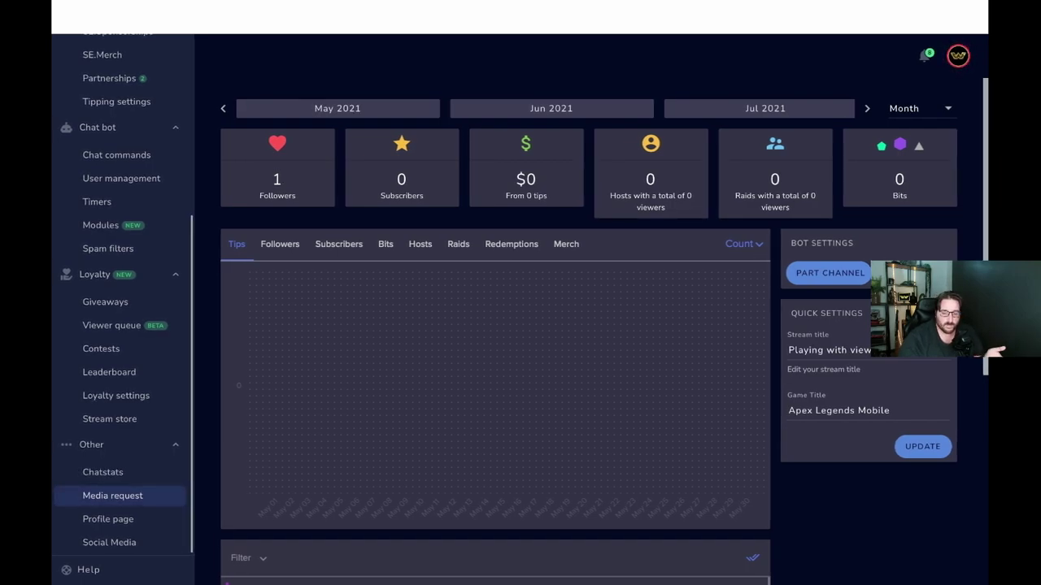
{"action": "scroll", "coordinate": [120, 496], "scroll_direction": "down", "scroll_amount": 1}
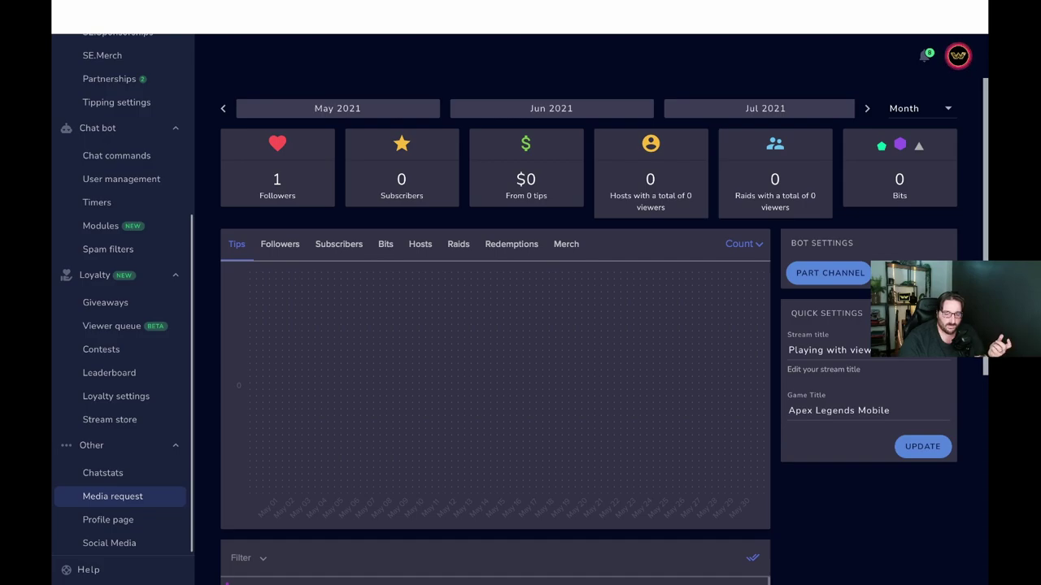
{"action": "scroll", "coordinate": [122, 309], "scroll_direction": "up", "scroll_amount": 5}
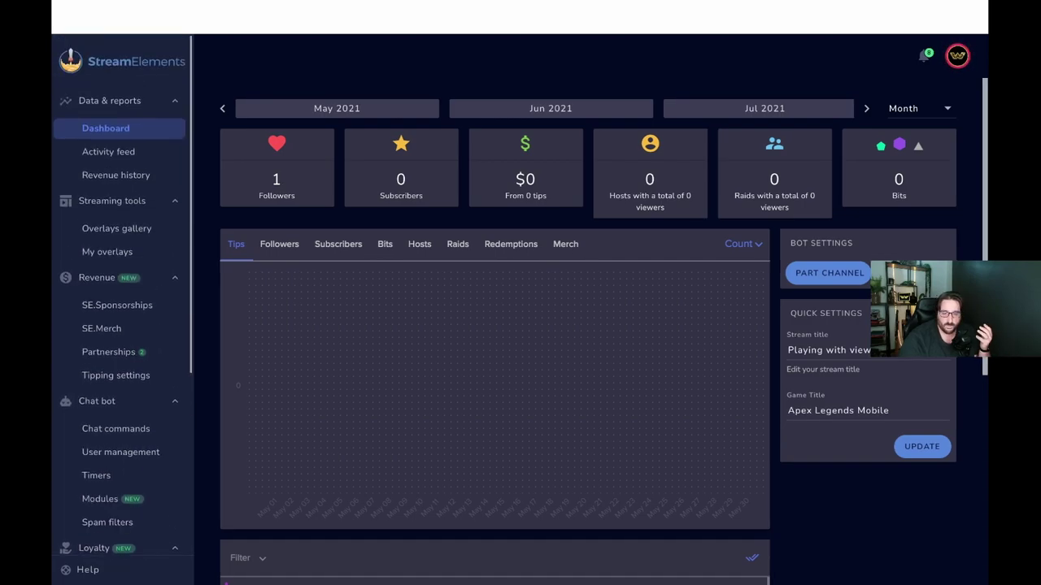
{"action": "scroll", "coordinate": [122, 309], "scroll_direction": "down", "scroll_amount": 4}
{"action": "scroll", "coordinate": [122, 309], "scroll_direction": "up", "scroll_amount": 4}
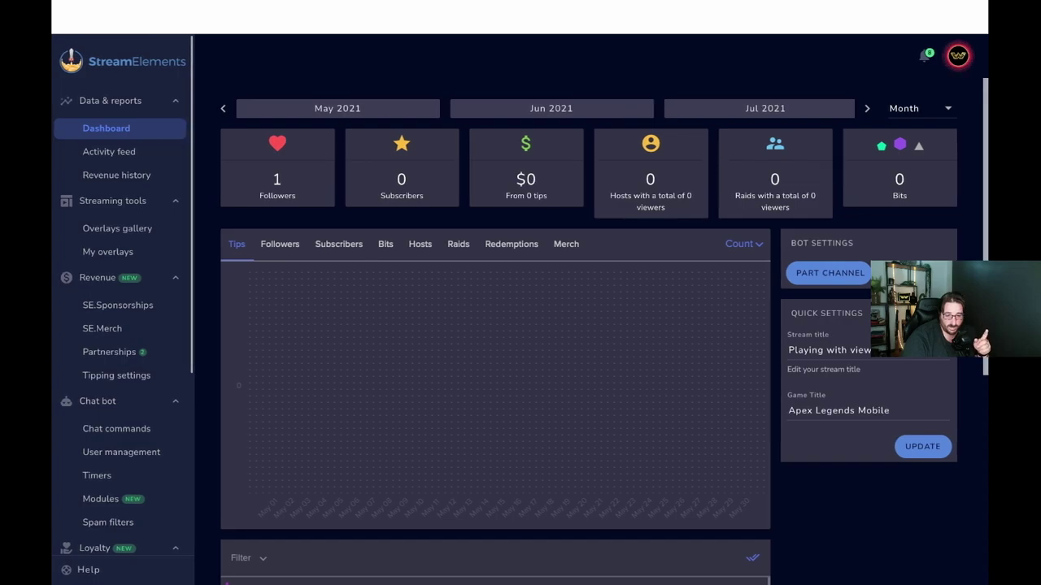
Step: Review the account options and view the list of channels linked to the account
{"action": "left_click", "coordinate": [958, 56]}
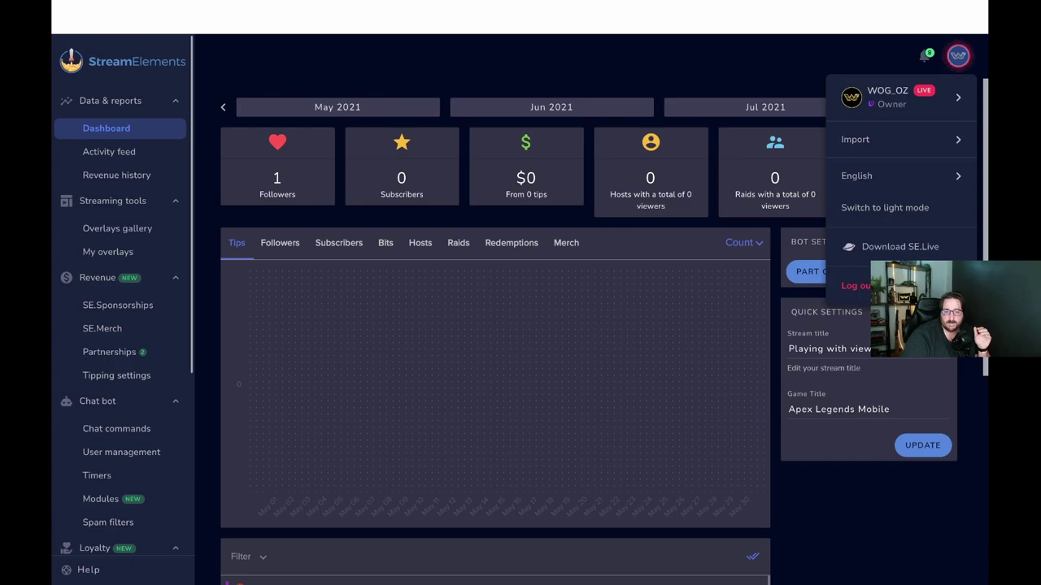
{"action": "key", "text": "Escape"}
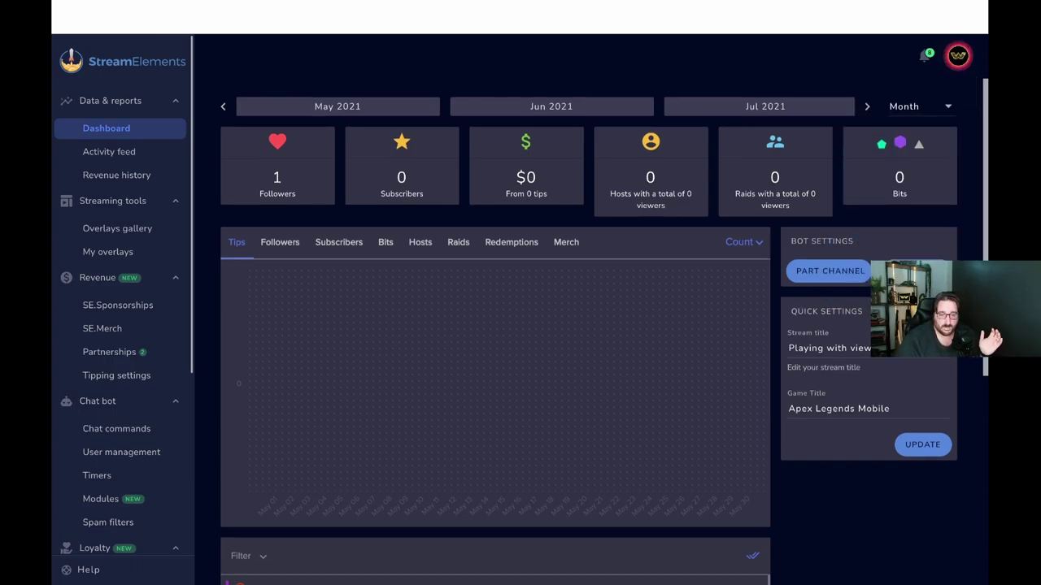
{"action": "scroll", "coordinate": [576, 341], "scroll_direction": "down", "scroll_amount": 1}
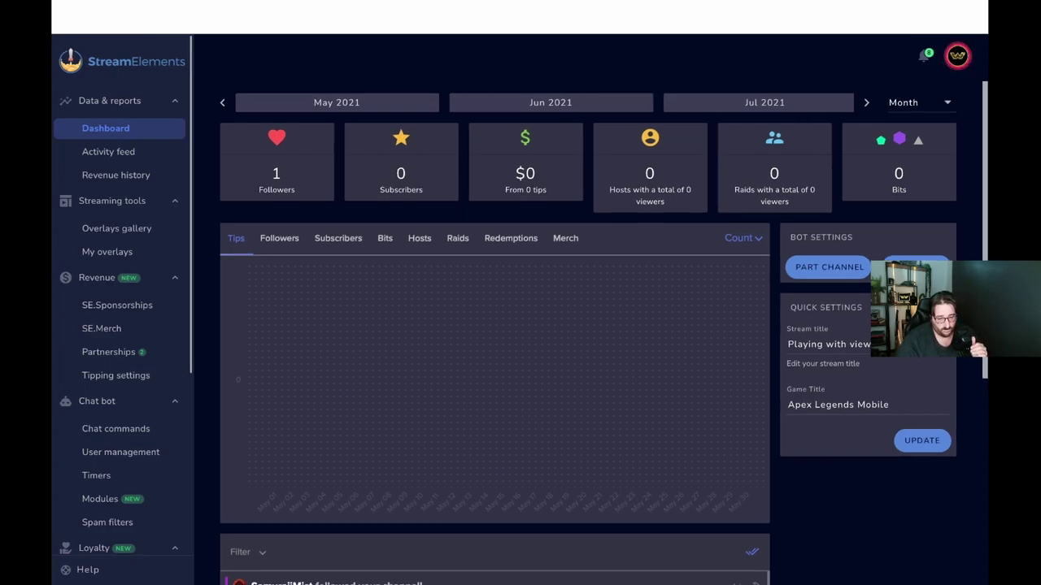
{"action": "scroll", "coordinate": [494, 374], "scroll_direction": "down", "scroll_amount": 1}
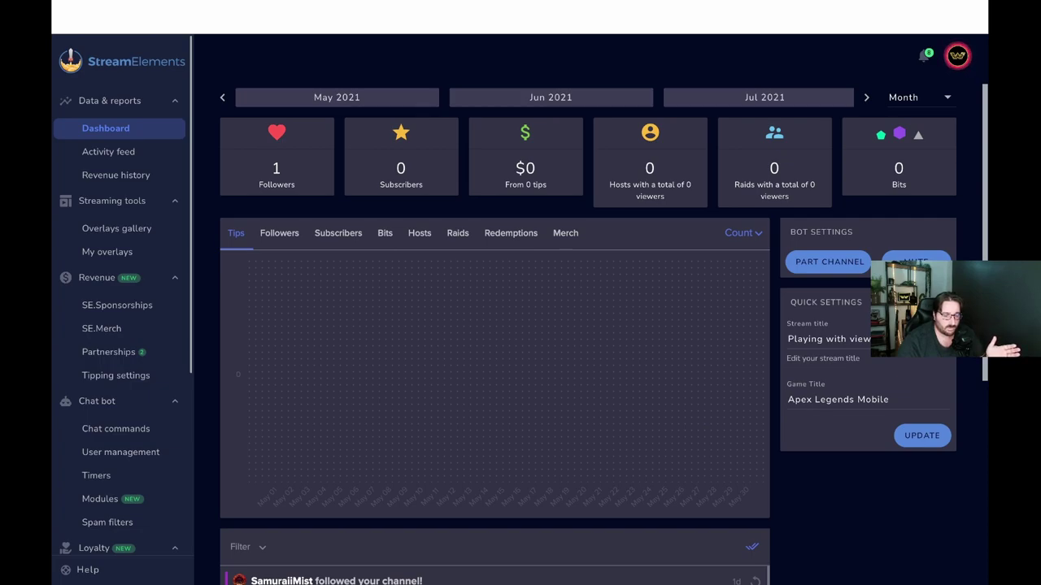
{"action": "scroll", "coordinate": [494, 374], "scroll_direction": "down", "scroll_amount": 1}
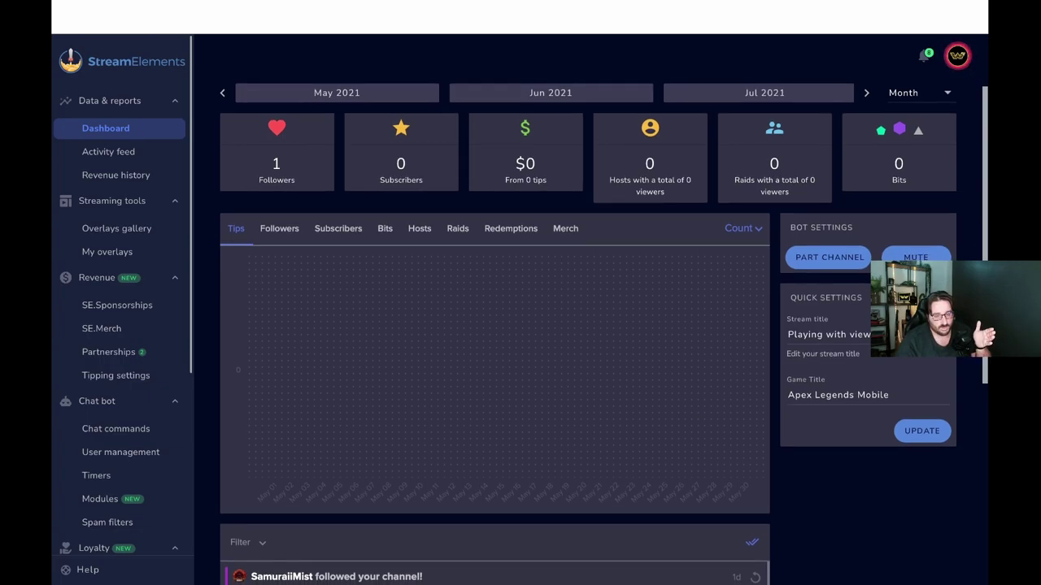
{"action": "left_click", "coordinate": [957, 55]}
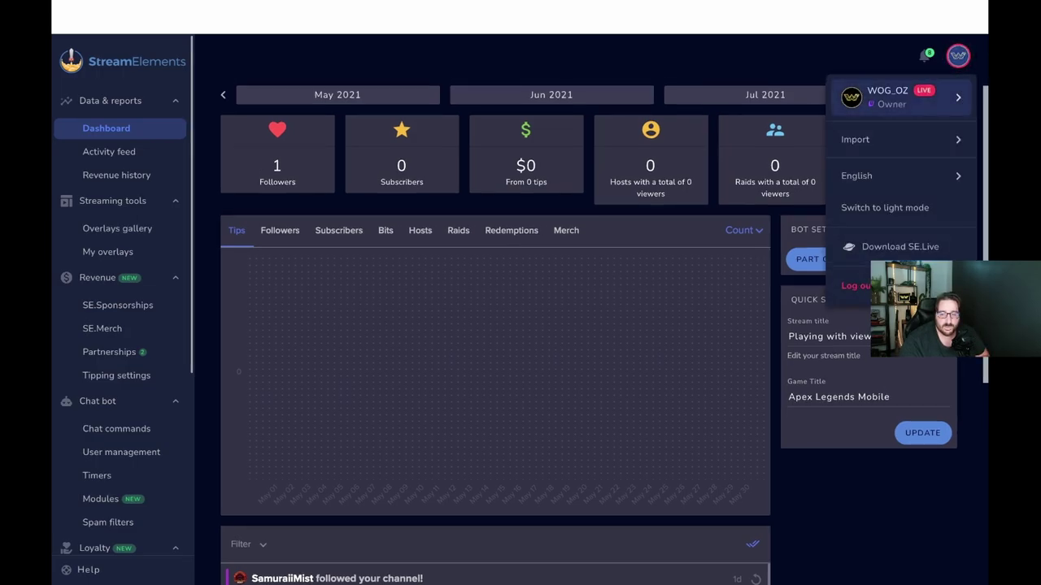
{"action": "left_click", "coordinate": [902, 96]}
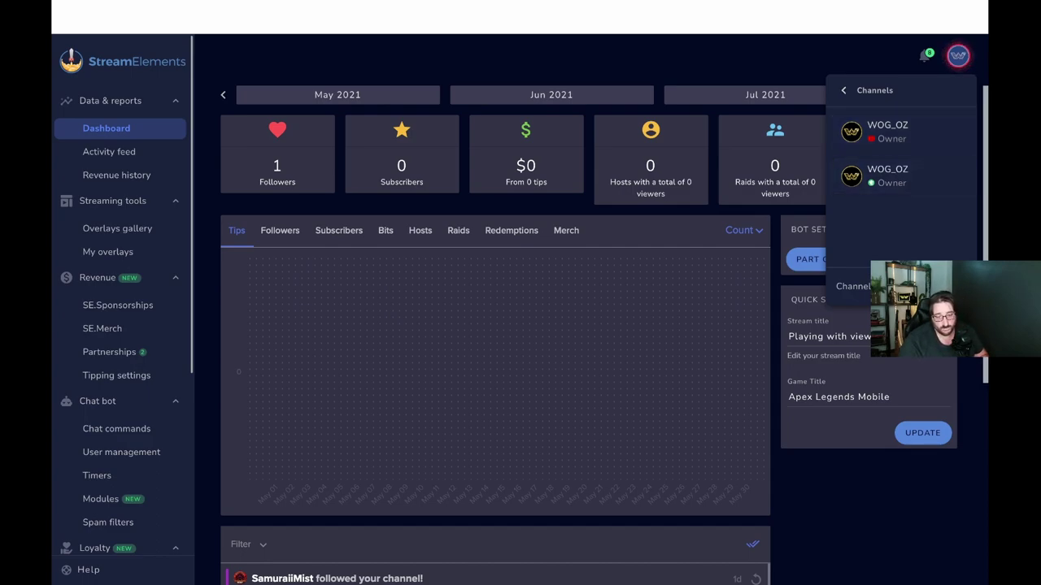
{"action": "left_click", "coordinate": [894, 176]}
Step: Open the SE.Merch page and look through the products in the merch store
{"action": "scroll", "coordinate": [122, 309], "scroll_direction": "down", "scroll_amount": 2}
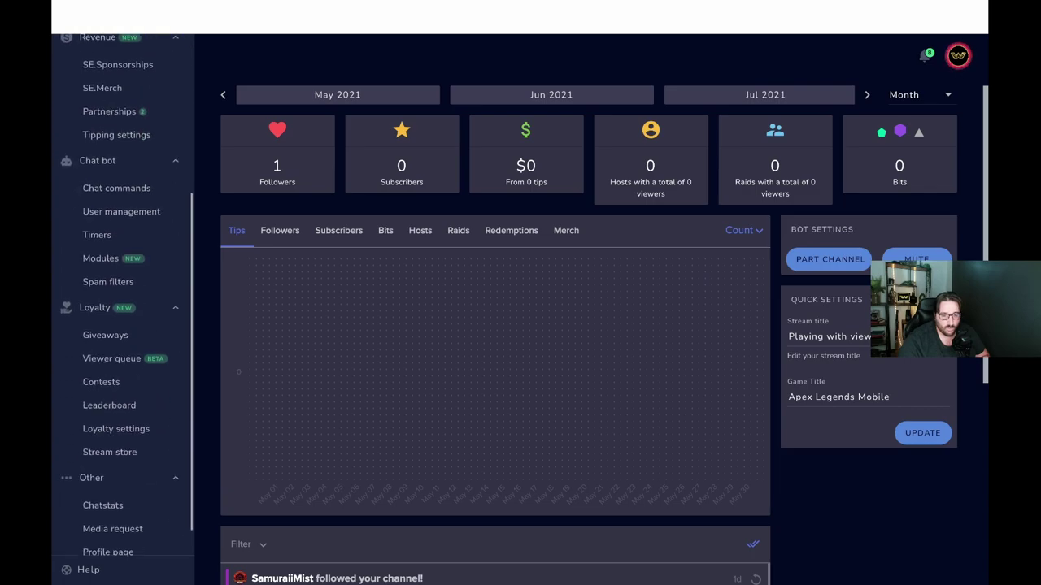
{"action": "scroll", "coordinate": [122, 309], "scroll_direction": "up", "scroll_amount": 3}
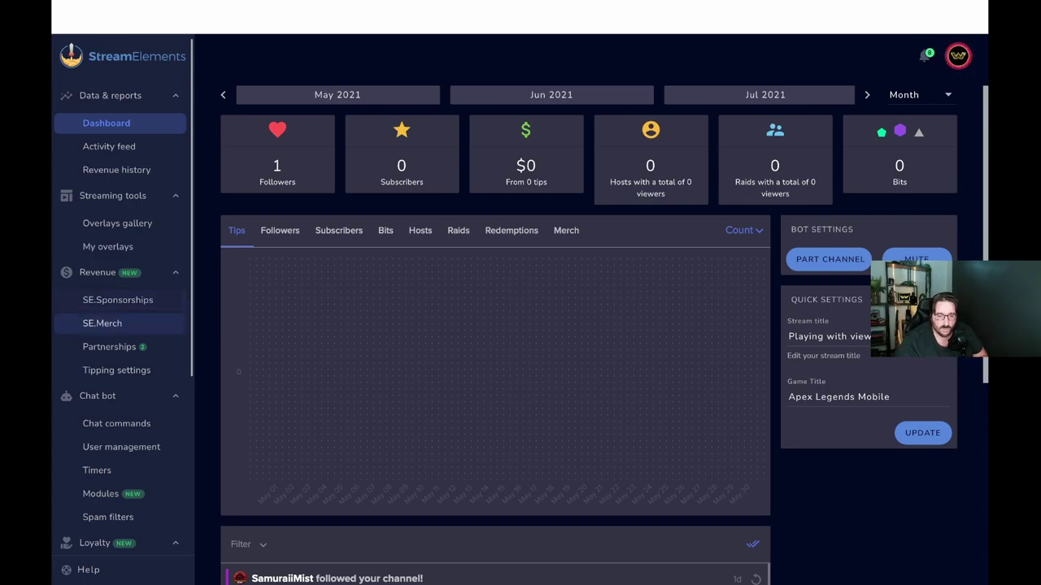
{"action": "left_click", "coordinate": [102, 322]}
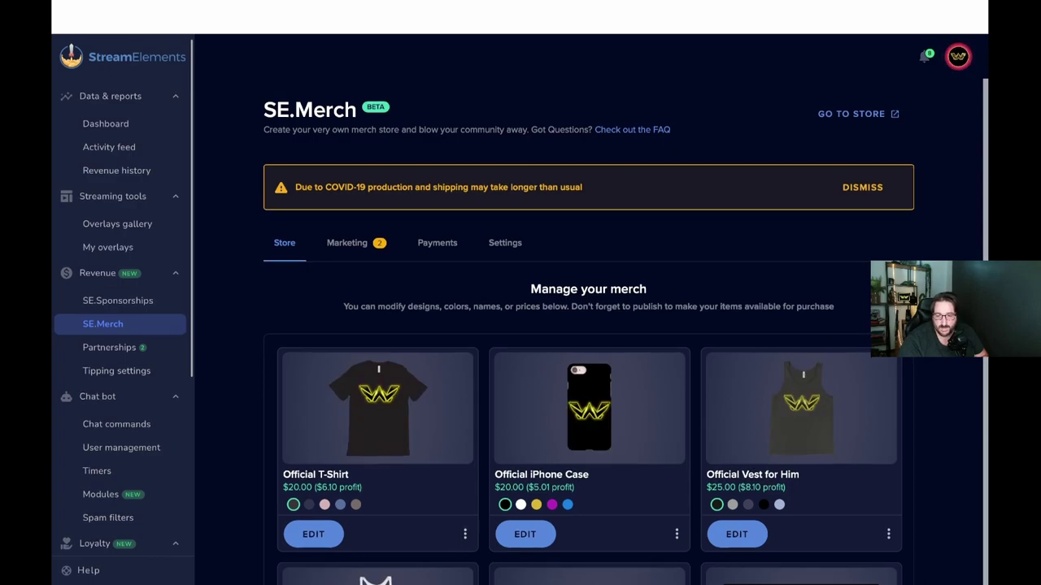
{"action": "scroll", "coordinate": [622, 332], "scroll_direction": "down", "scroll_amount": 8}
Step: Start creating a new merch item, browse the catalogue of available product types, and close it without choosing one
{"action": "left_click", "coordinate": [589, 272]}
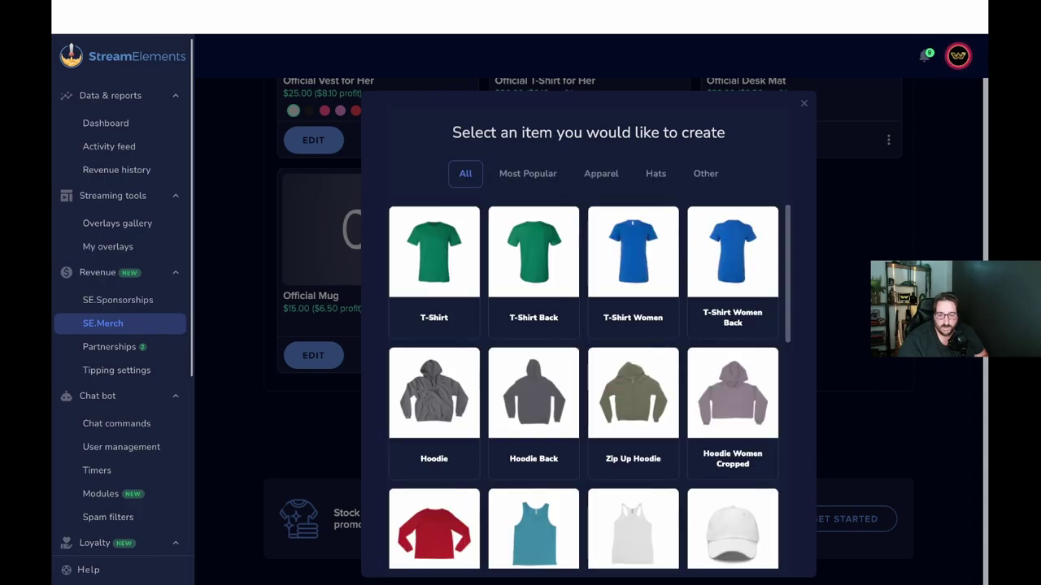
{"action": "scroll", "coordinate": [632, 244], "scroll_direction": "down", "scroll_amount": 3}
{"action": "scroll", "coordinate": [632, 342], "scroll_direction": "down", "scroll_amount": 4}
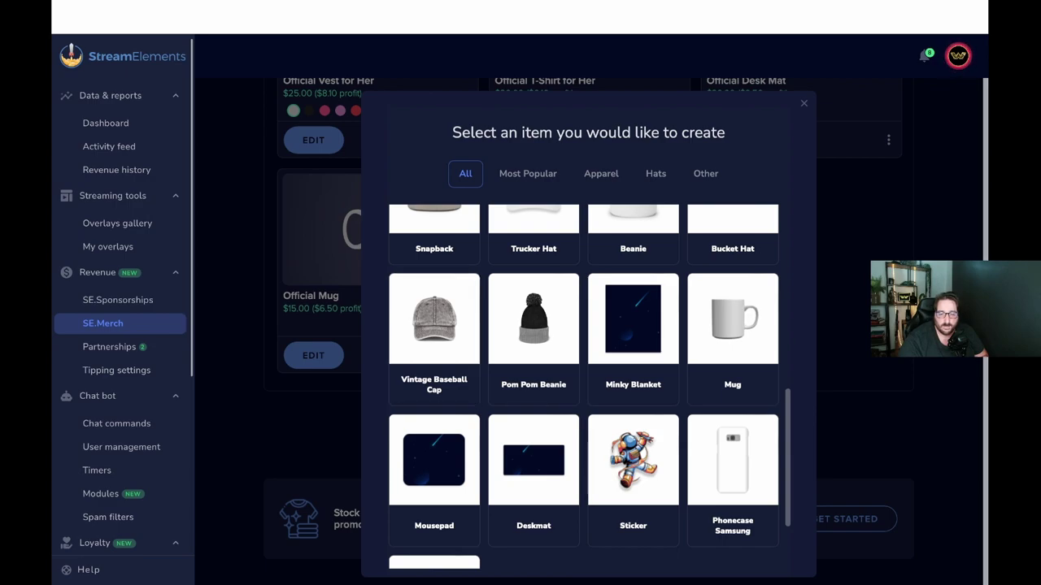
{"action": "key", "text": "Escape"}
{"action": "scroll", "coordinate": [587, 325], "scroll_direction": "down", "scroll_amount": 1}
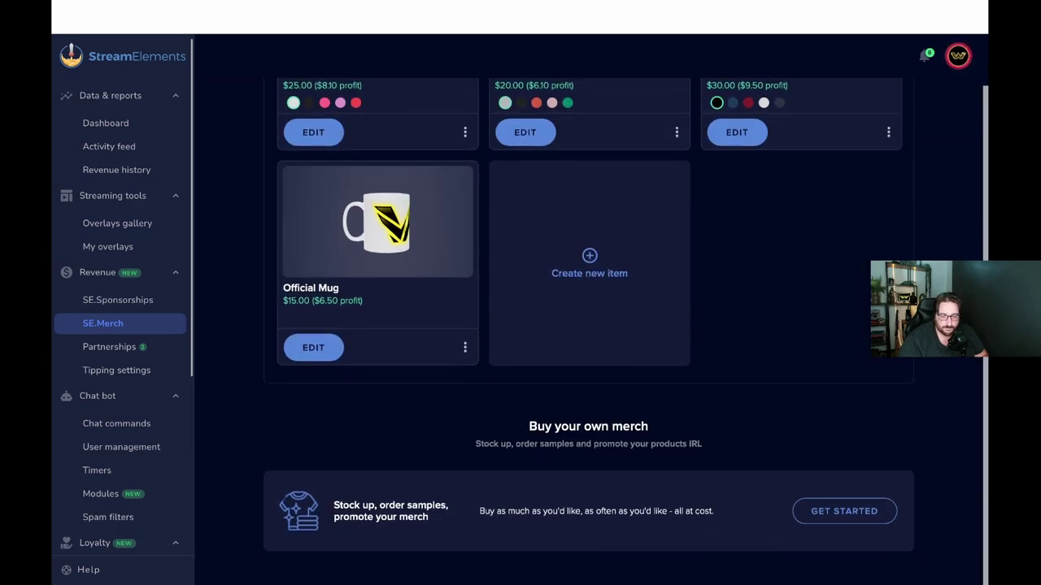
{"action": "scroll", "coordinate": [588, 325], "scroll_direction": "up", "scroll_amount": 8}
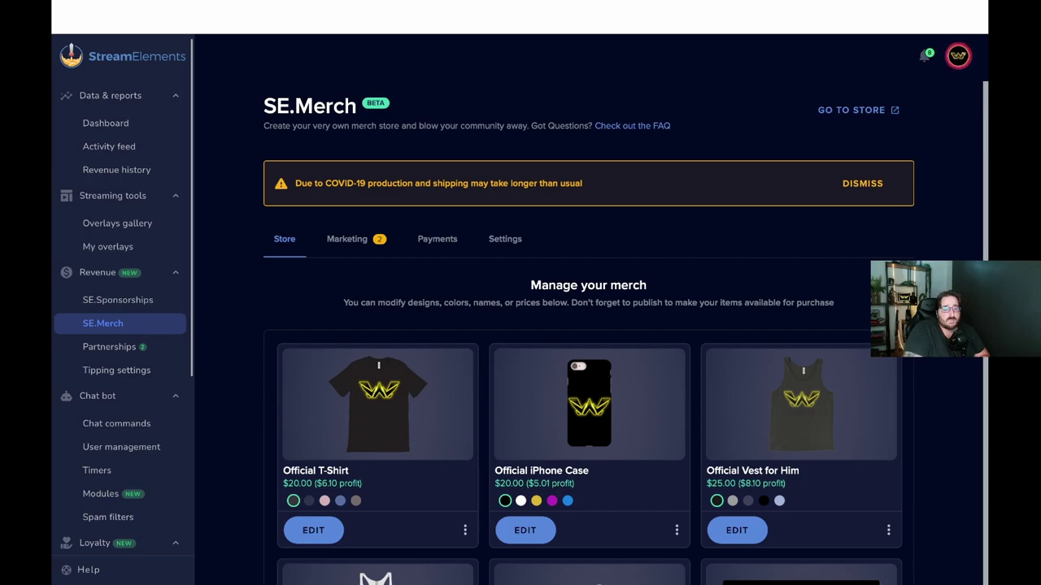
Step: Create an overlay from the Blue Moonstone Animated Super Theme in the Overlays gallery and open its in-game scene for editing
{"action": "left_click", "coordinate": [117, 222]}
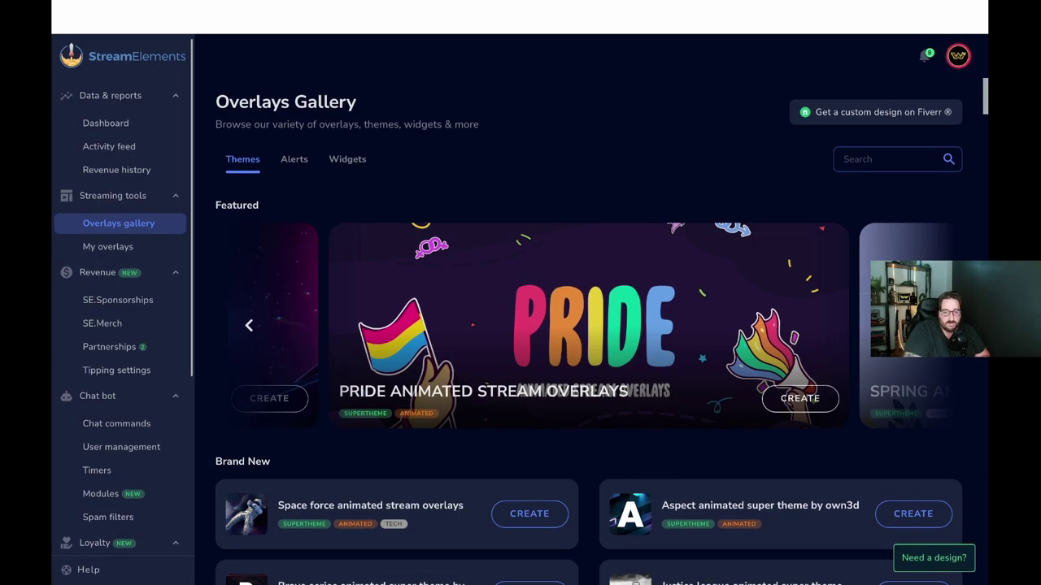
{"action": "scroll", "coordinate": [589, 331], "scroll_direction": "down", "scroll_amount": 5}
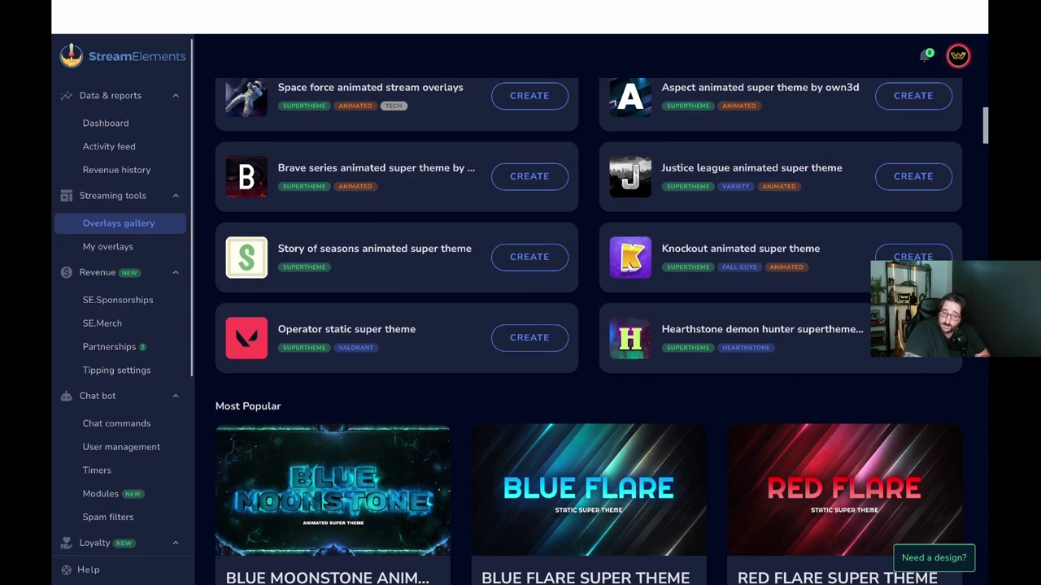
{"action": "scroll", "coordinate": [588, 331], "scroll_direction": "down", "scroll_amount": 3}
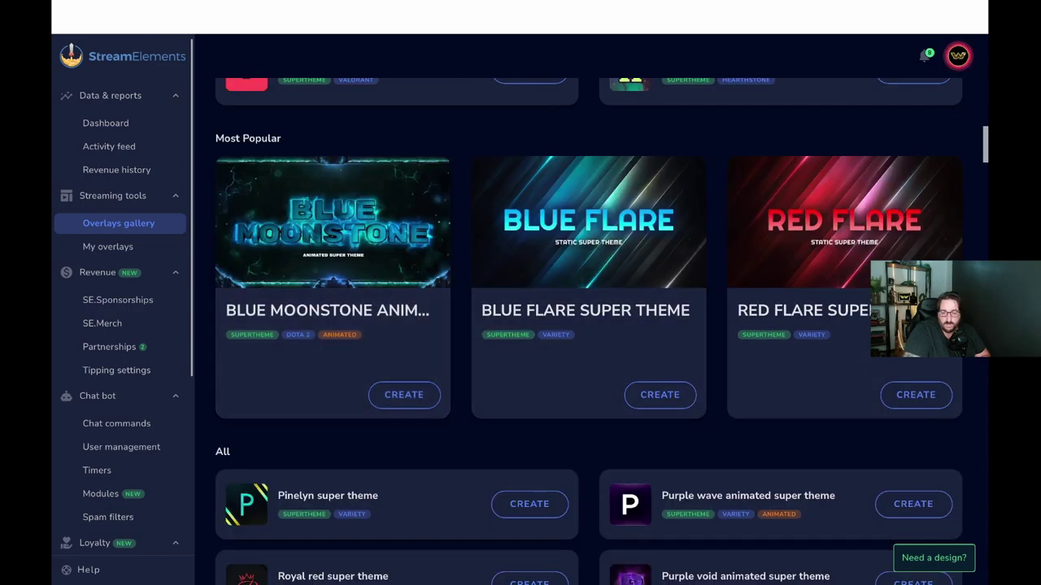
{"action": "left_click", "coordinate": [403, 395]}
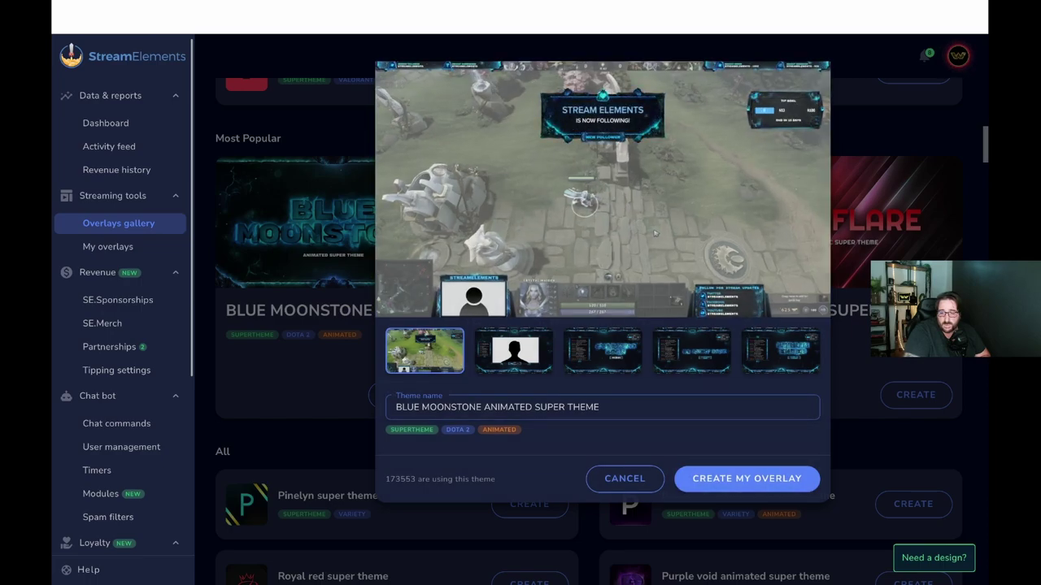
{"action": "left_click", "coordinate": [745, 479]}
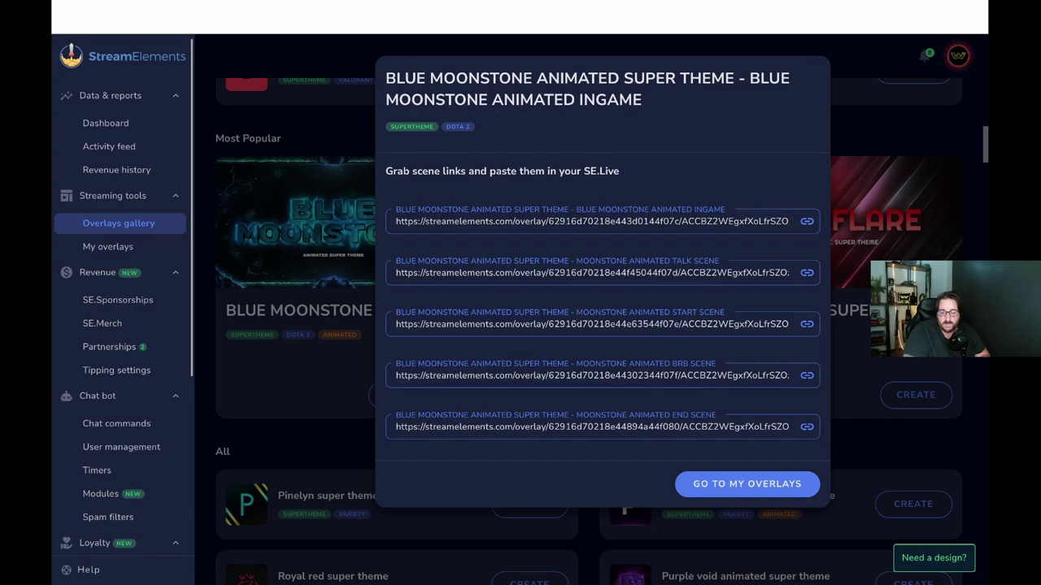
{"action": "left_click", "coordinate": [747, 484]}
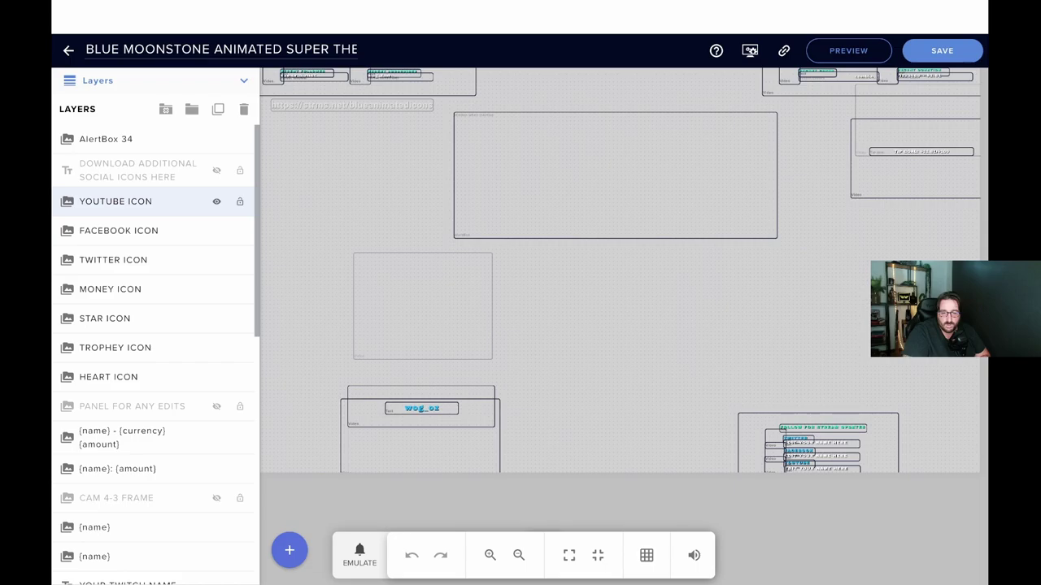
Step: Hide the YOUTUBE ICON and FACEBOOK ICON layers and nudge the channel-name text slightly up and to the right within its frame
{"action": "left_click", "coordinate": [216, 201]}
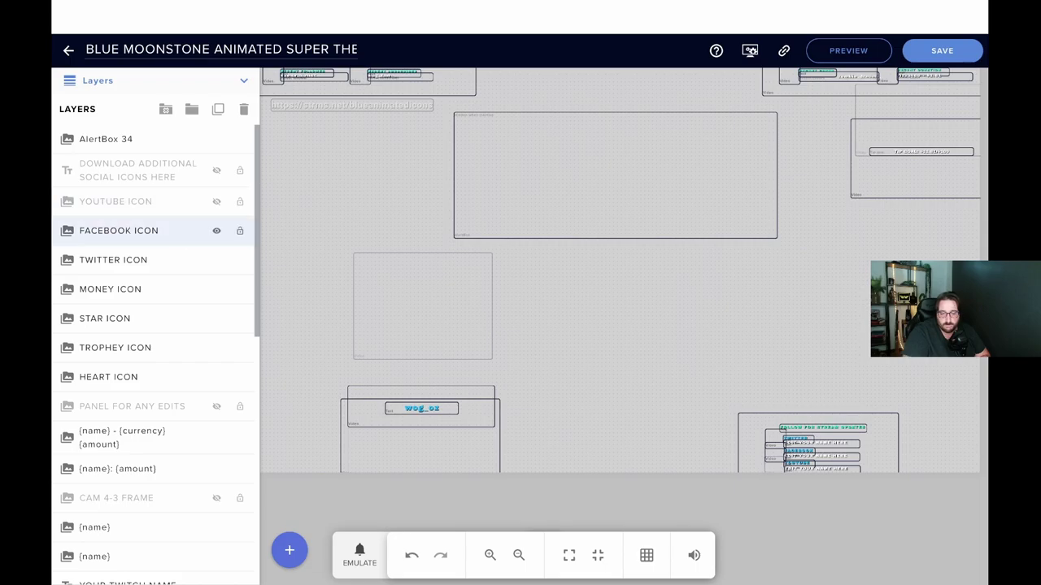
{"action": "left_click", "coordinate": [216, 230]}
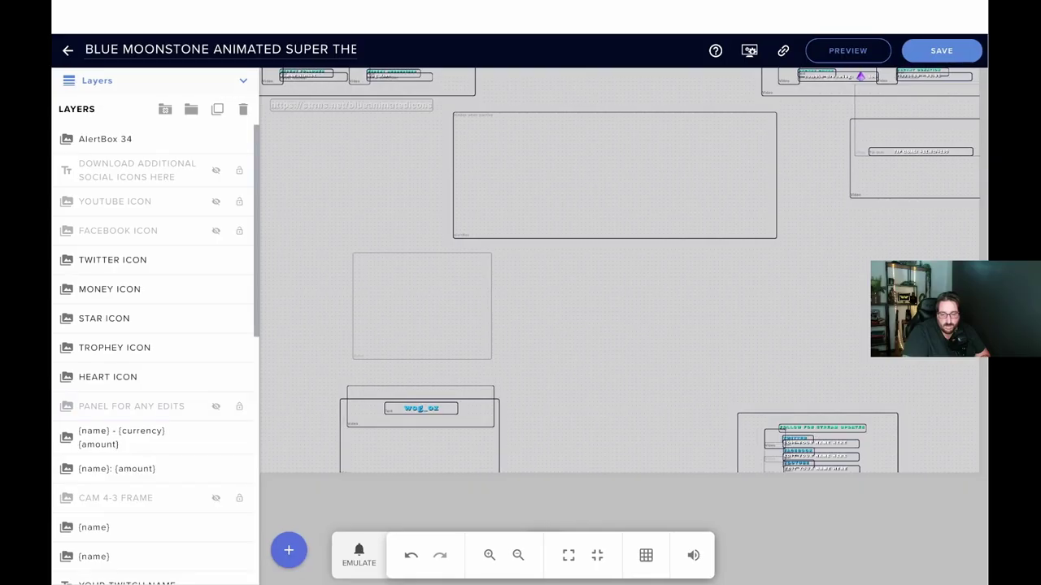
{"action": "mouse_move", "coordinate": [421, 408]}
{"action": "left_mouse_down"}
{"action": "mouse_move", "coordinate": [585, 380]}
{"action": "mouse_move", "coordinate": [728, 299]}
{"action": "mouse_move", "coordinate": [927, 292]}
{"action": "mouse_move", "coordinate": [318, 352]}
{"action": "mouse_move", "coordinate": [428, 418]}
{"action": "mouse_move", "coordinate": [427, 403]}
{"action": "left_mouse_up"}
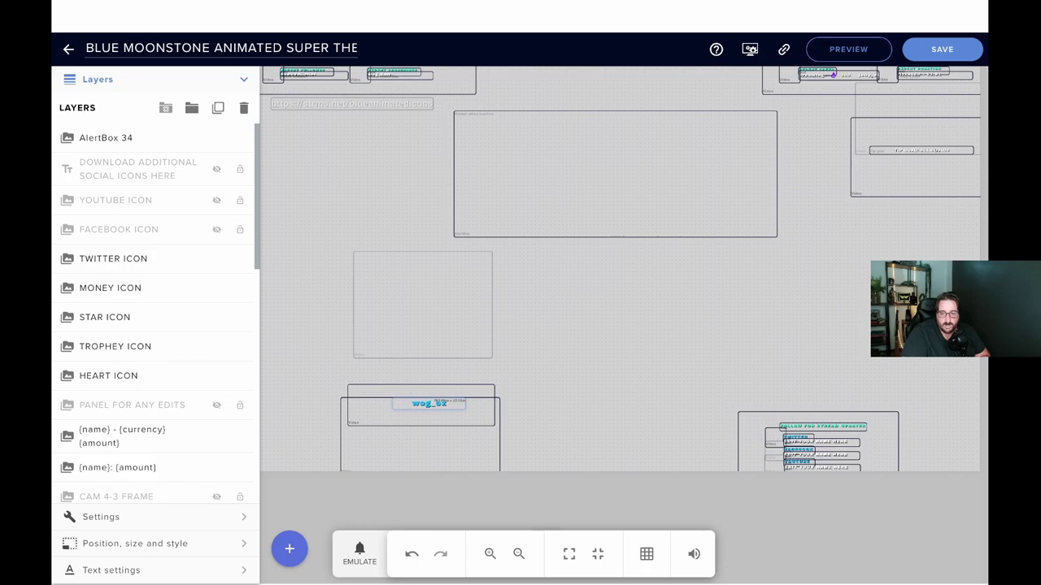
{"action": "key", "text": "Escape"}
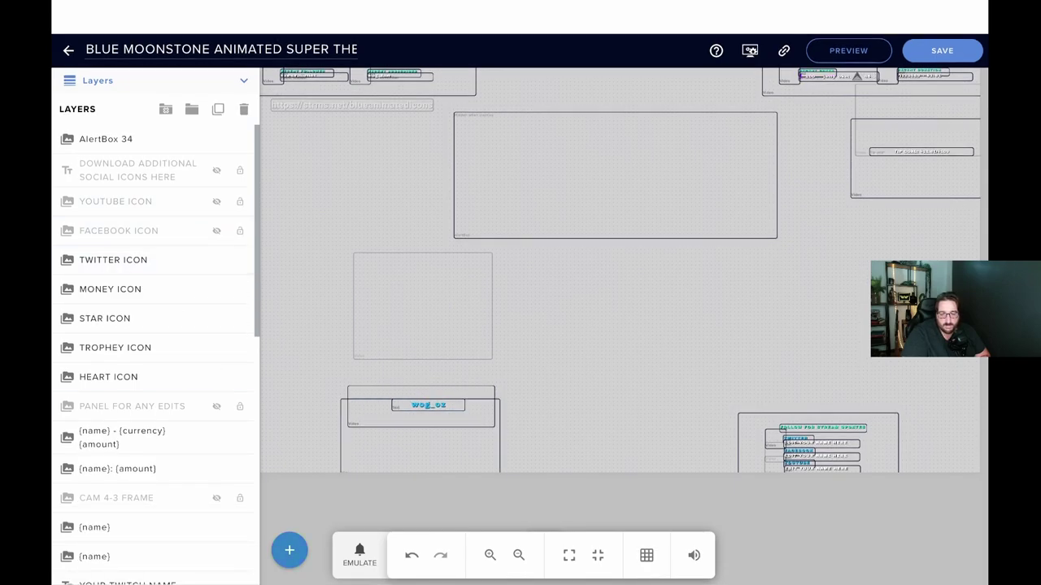
Step: Look through the categories of widgets that can be added to the overlay, from Alerts through Stream Tools
{"action": "left_click", "coordinate": [290, 550]}
{"action": "mouse_move", "coordinate": [350, 264]}
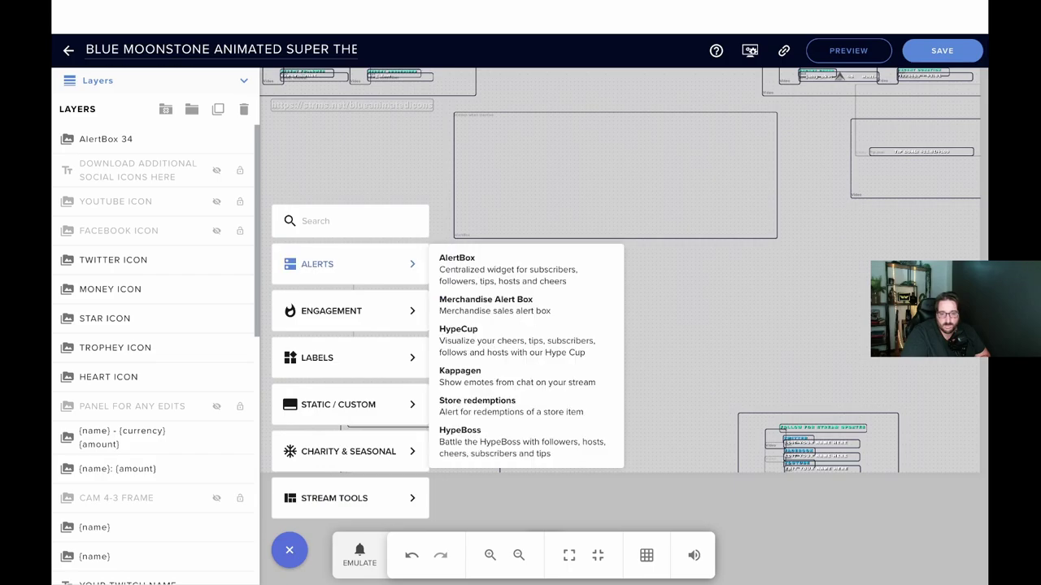
{"action": "mouse_move", "coordinate": [349, 311]}
{"action": "mouse_move", "coordinate": [349, 358]}
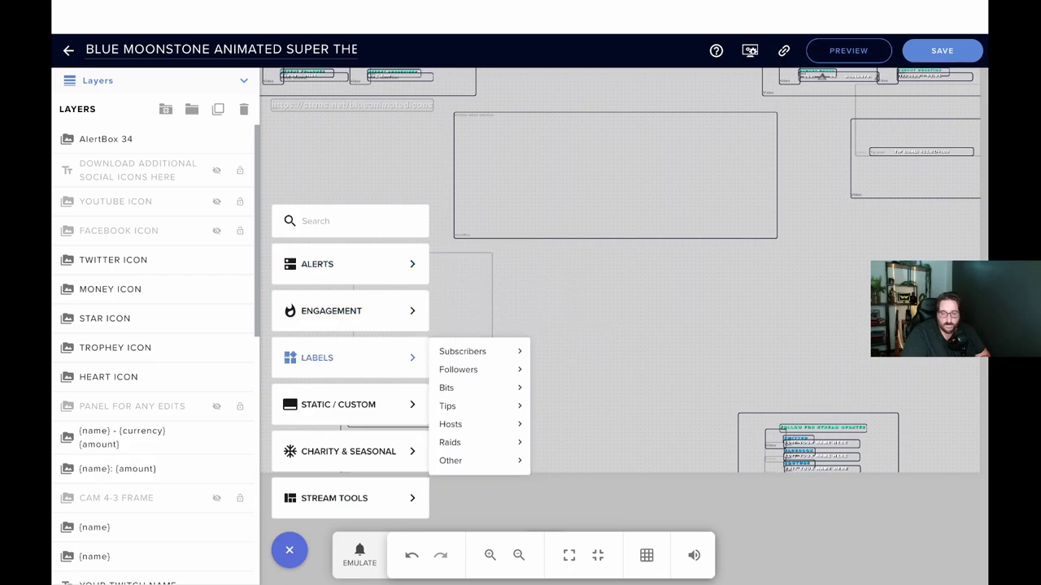
{"action": "mouse_move", "coordinate": [349, 404]}
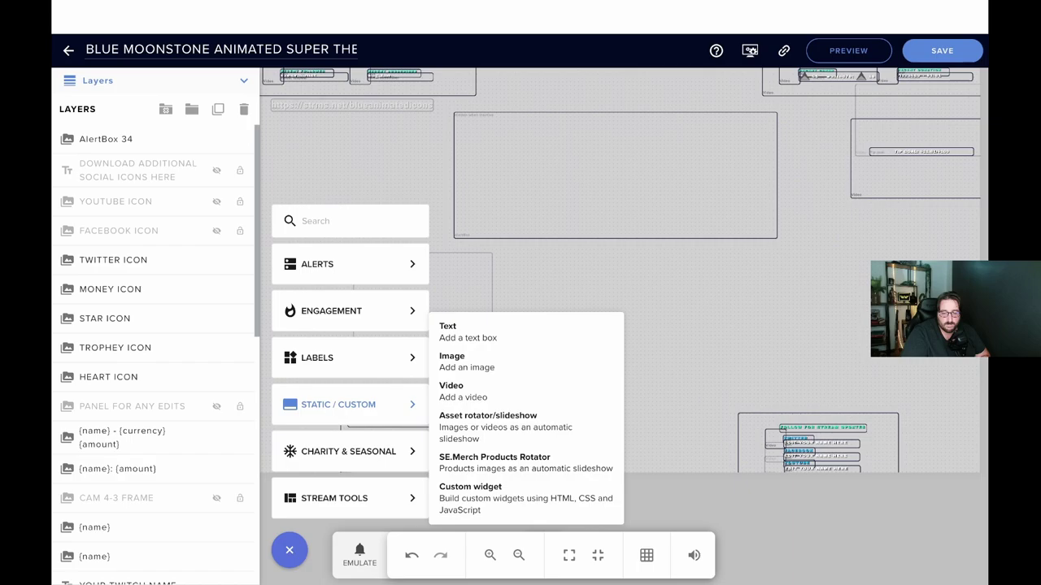
{"action": "mouse_move", "coordinate": [350, 452]}
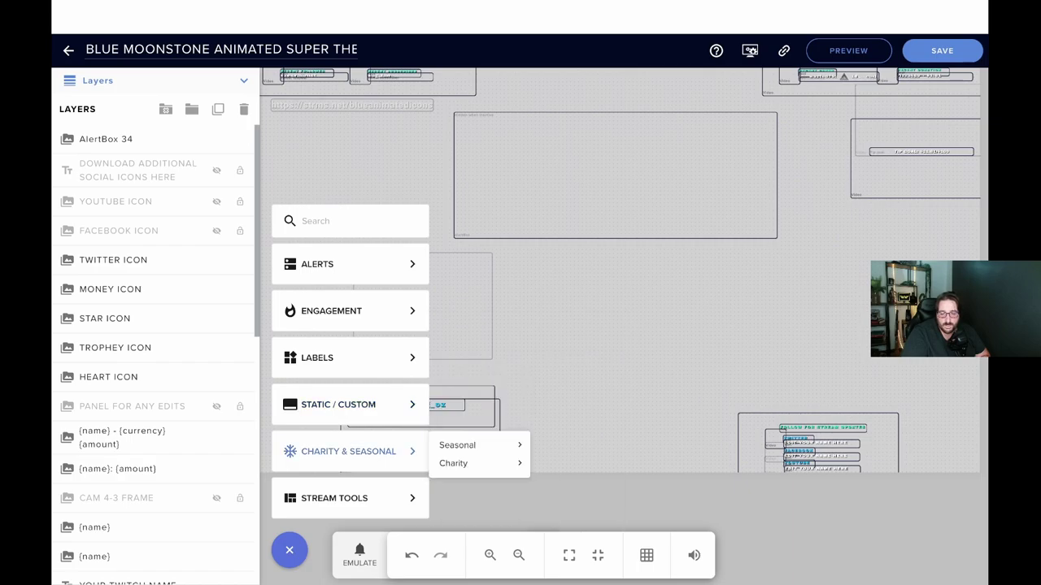
{"action": "mouse_move", "coordinate": [350, 497]}
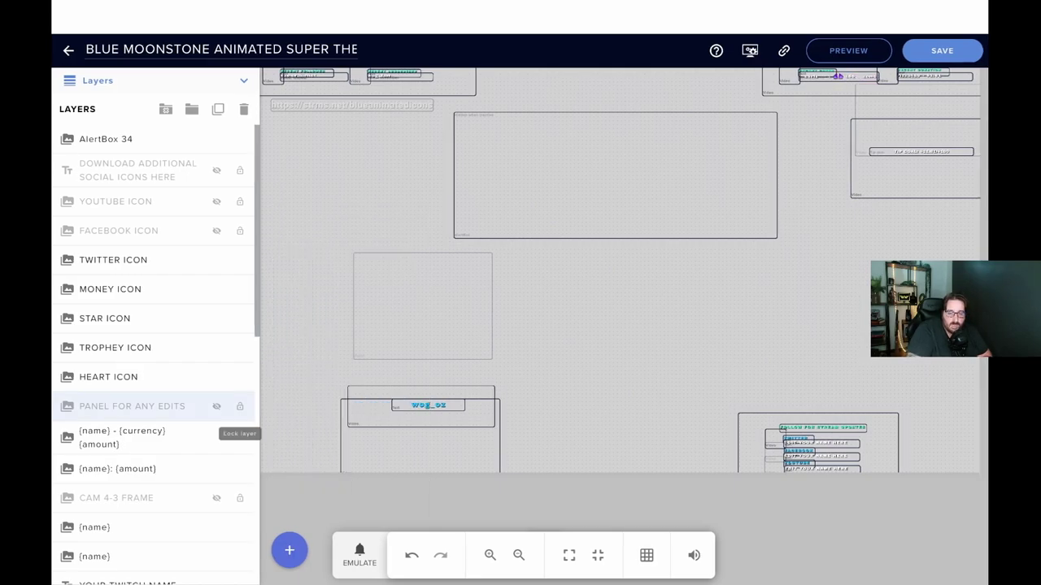
Step: Open the follower alert's advanced settings in AlertBox 34, compare the layouts, and choose the one with the image above the text
{"action": "left_click", "coordinate": [150, 139]}
{"action": "left_click", "coordinate": [106, 139]}
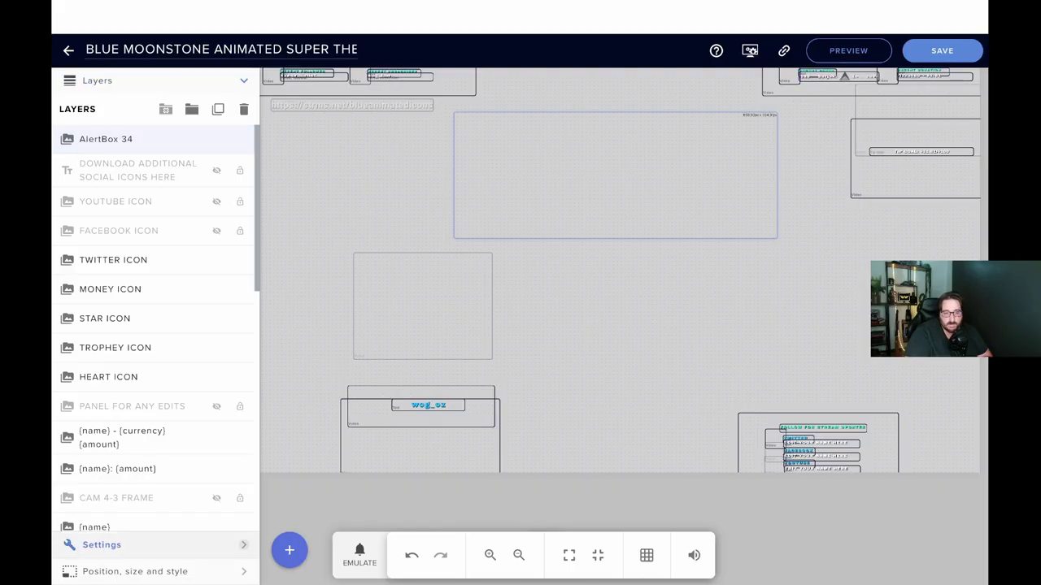
{"action": "left_click", "coordinate": [101, 545]}
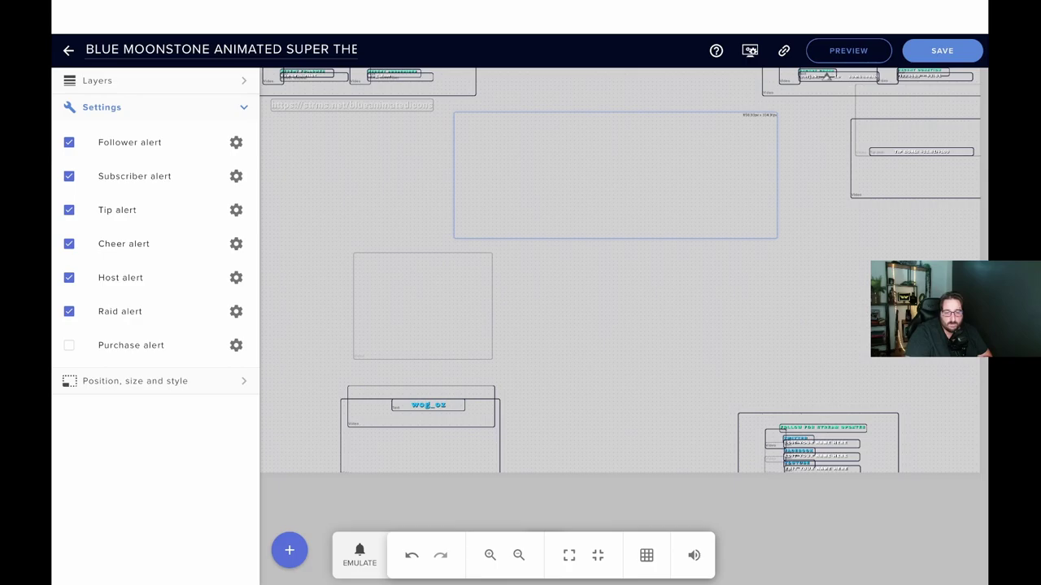
{"action": "left_click", "coordinate": [236, 142]}
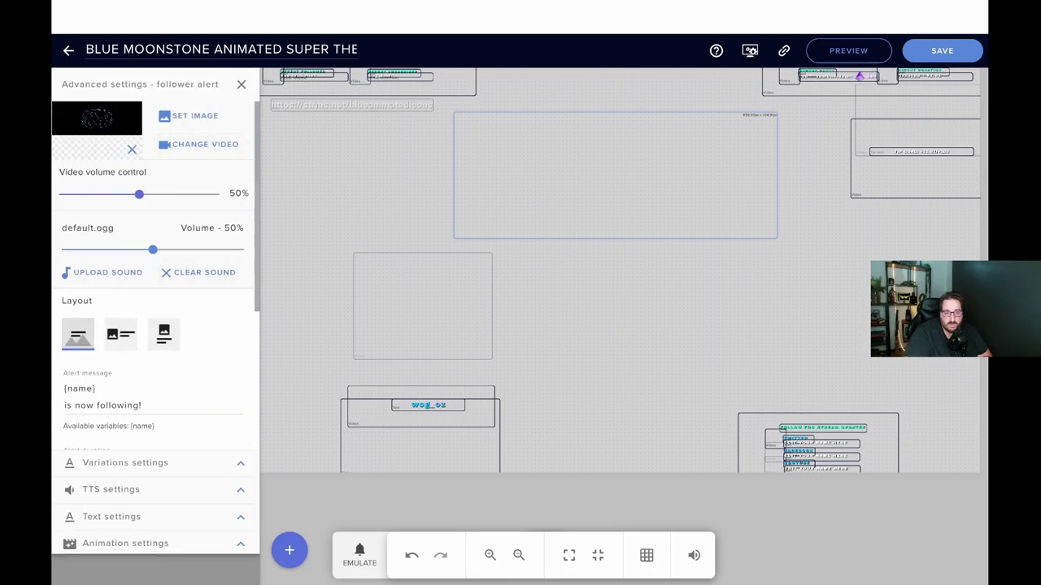
{"action": "left_click", "coordinate": [120, 334]}
{"action": "left_click", "coordinate": [163, 334]}
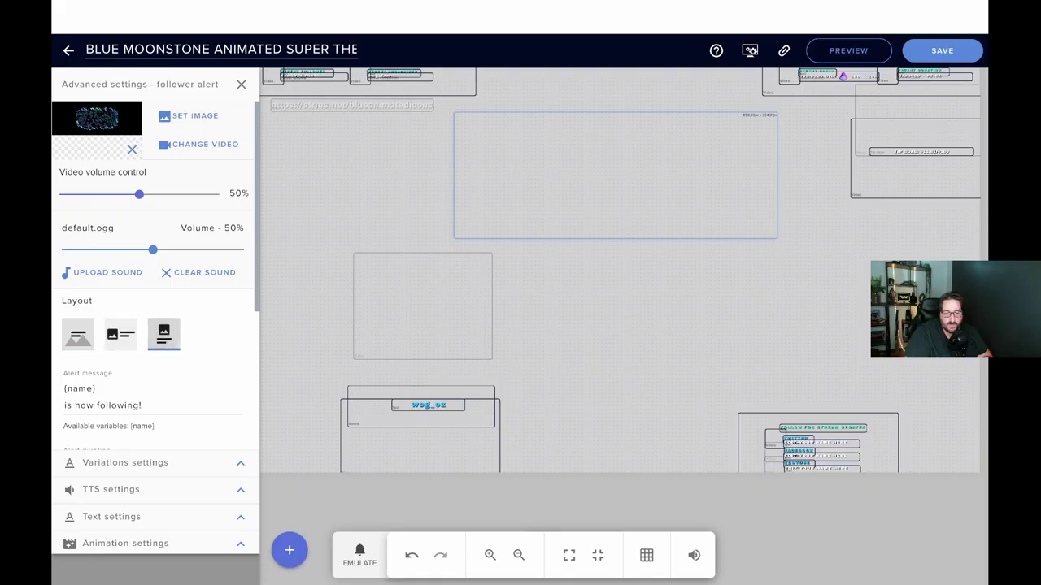
{"action": "left_click", "coordinate": [78, 334]}
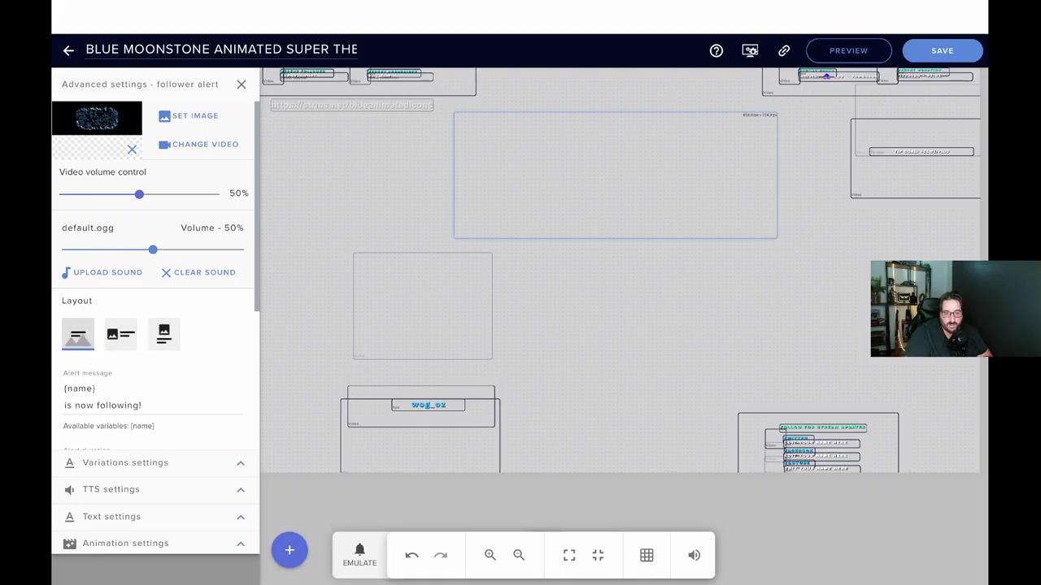
{"action": "left_click", "coordinate": [121, 334]}
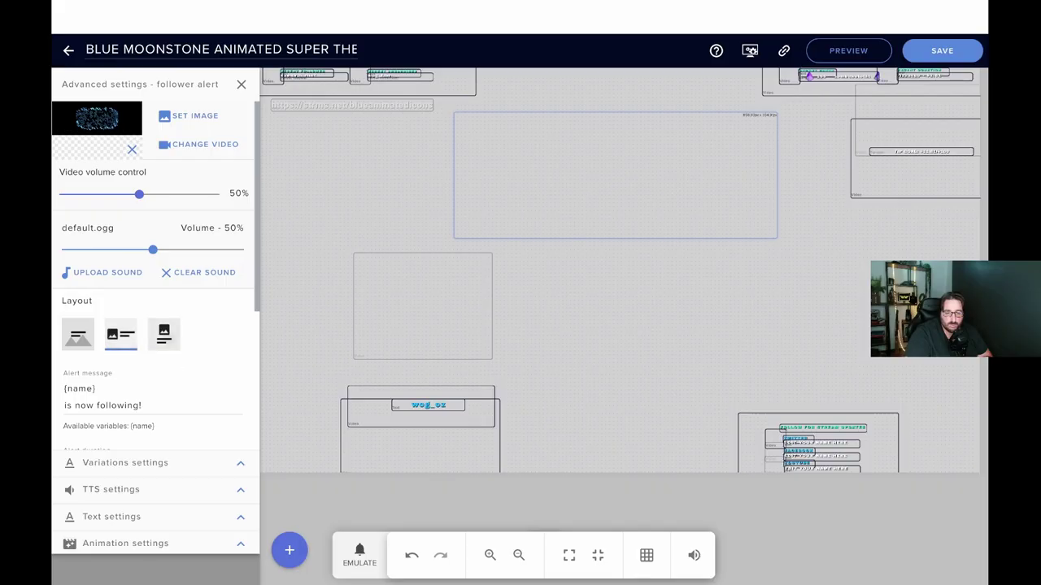
{"action": "left_click", "coordinate": [165, 336]}
Step: Review the follower alert's message and duration, along with its variations, TTS, text and animation settings
{"action": "scroll", "coordinate": [165, 336], "scroll_direction": "down", "scroll_amount": 2}
{"action": "scroll", "coordinate": [155, 268], "scroll_direction": "down", "scroll_amount": 1}
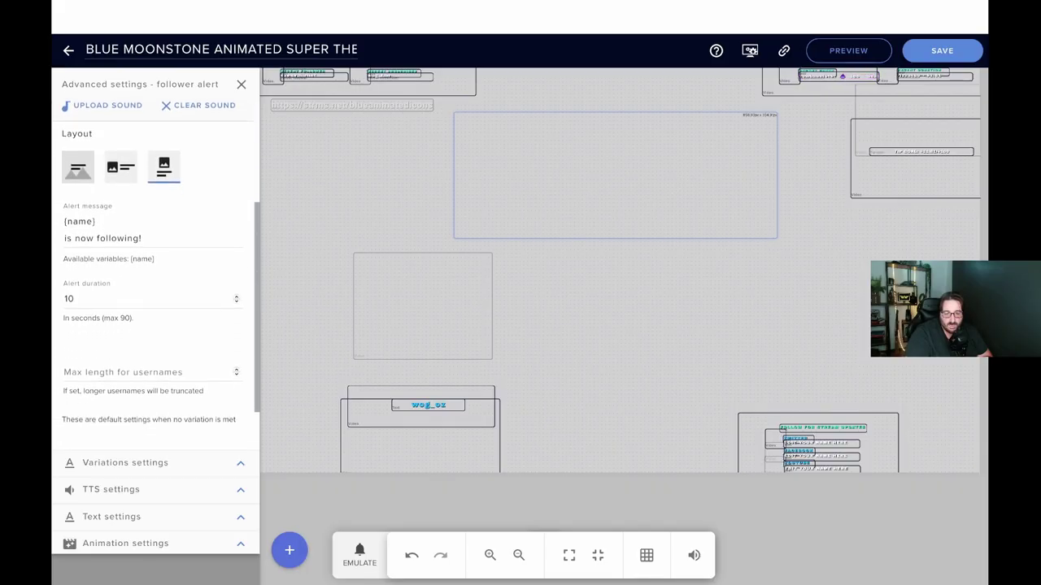
{"action": "left_click", "coordinate": [153, 463]}
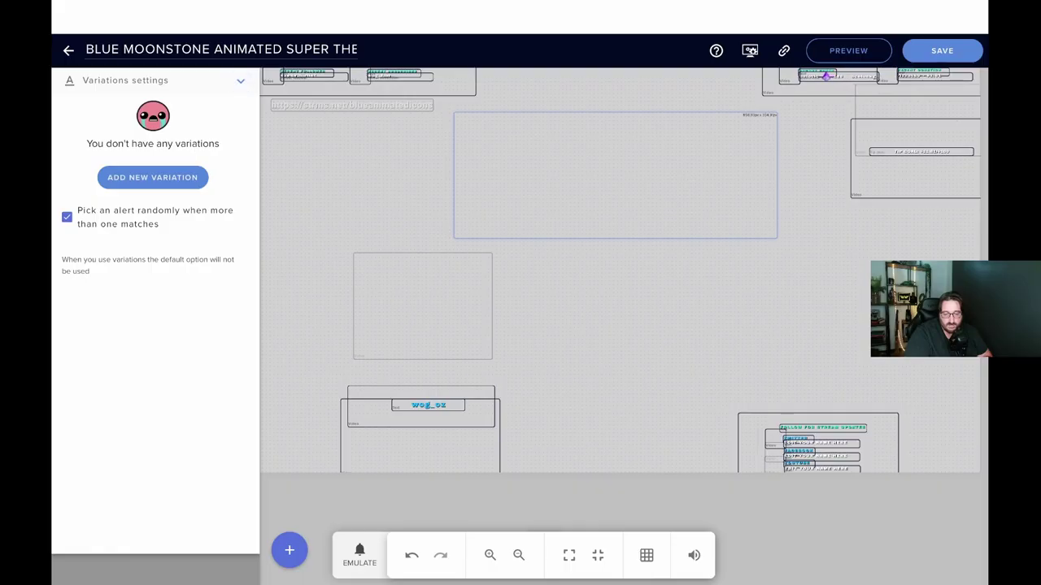
{"action": "left_click", "coordinate": [240, 80]}
{"action": "left_click", "coordinate": [111, 489]}
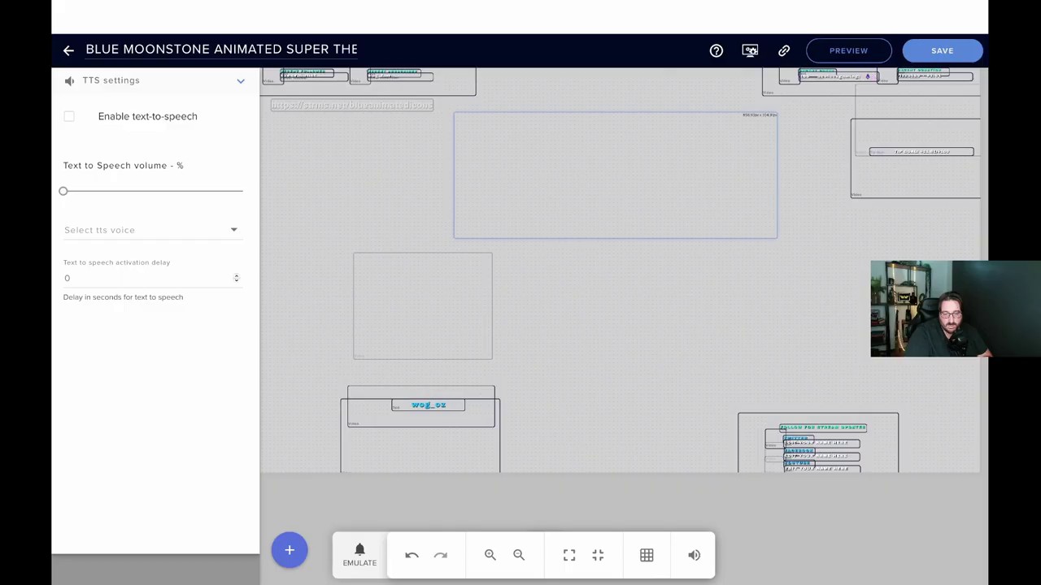
{"action": "left_click", "coordinate": [240, 81]}
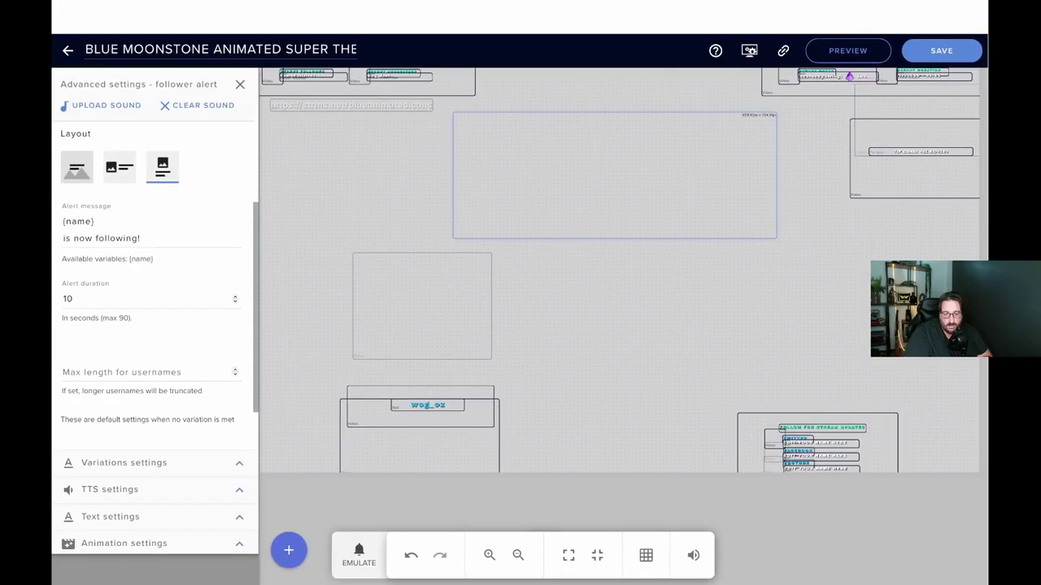
{"action": "left_click", "coordinate": [239, 517]}
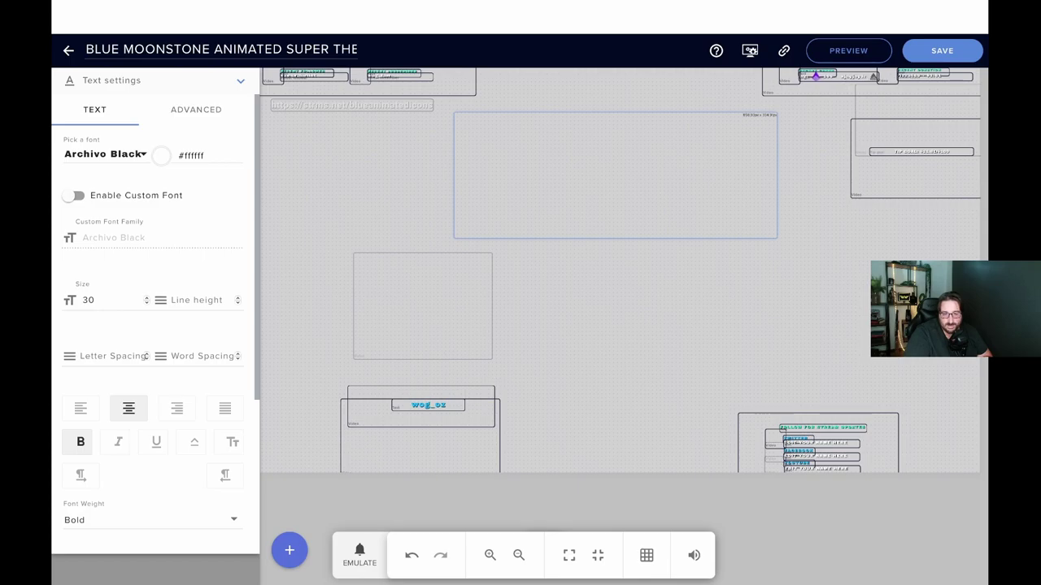
{"action": "scroll", "coordinate": [154, 326], "scroll_direction": "down", "scroll_amount": 5}
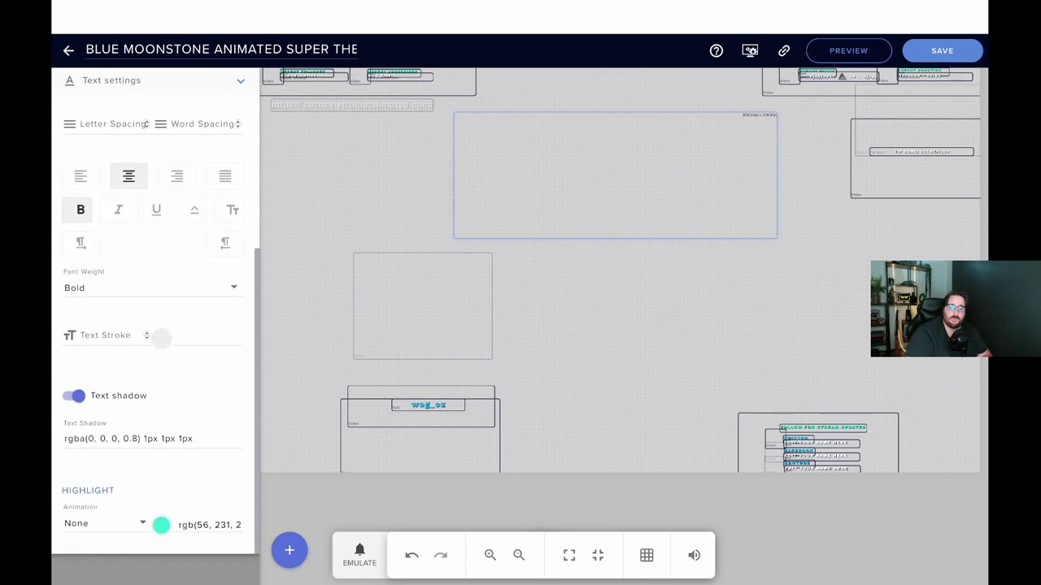
{"action": "left_click", "coordinate": [240, 80]}
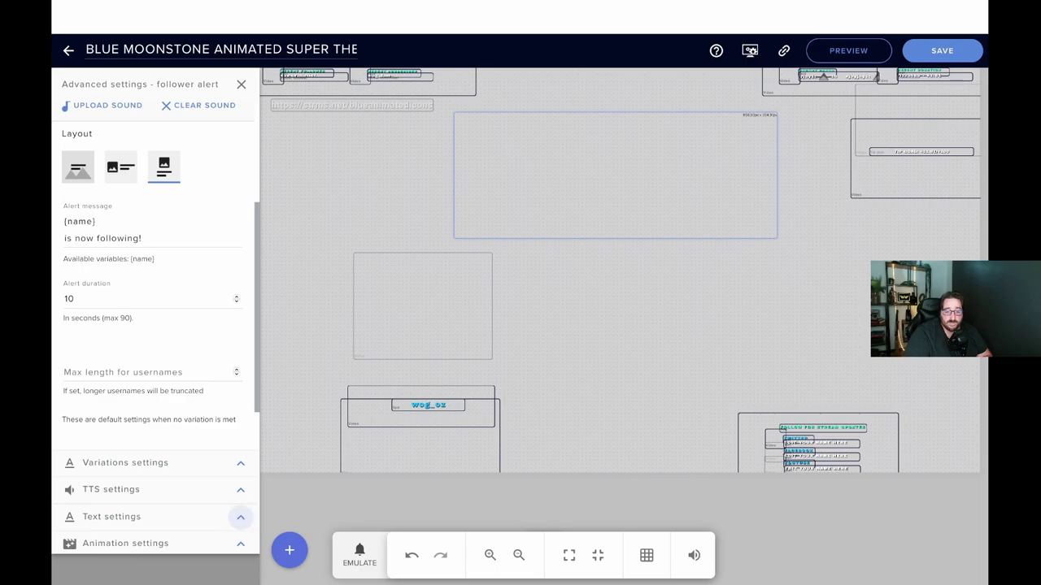
{"action": "left_click", "coordinate": [240, 543]}
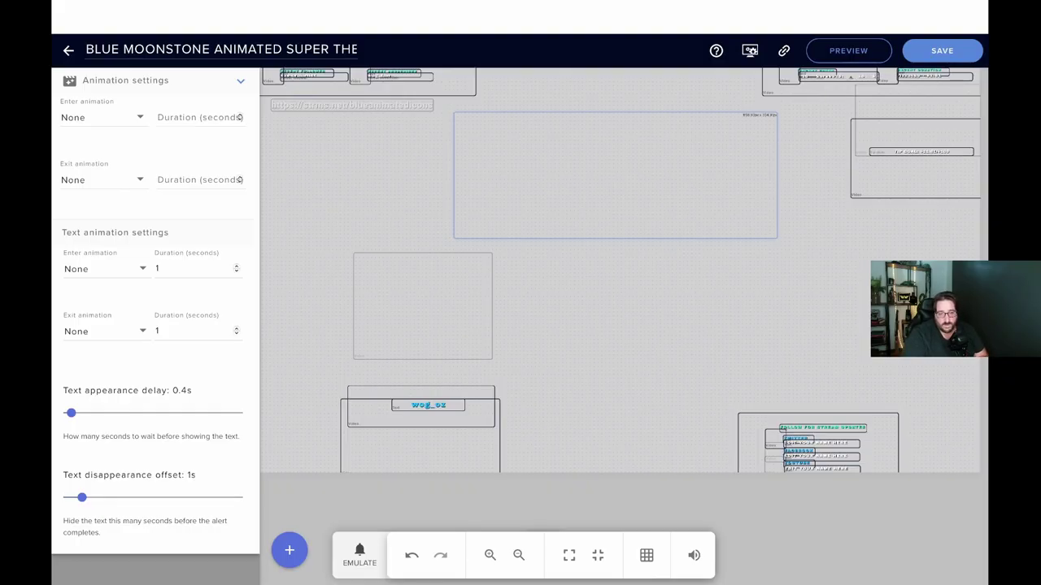
{"action": "left_click", "coordinate": [241, 80]}
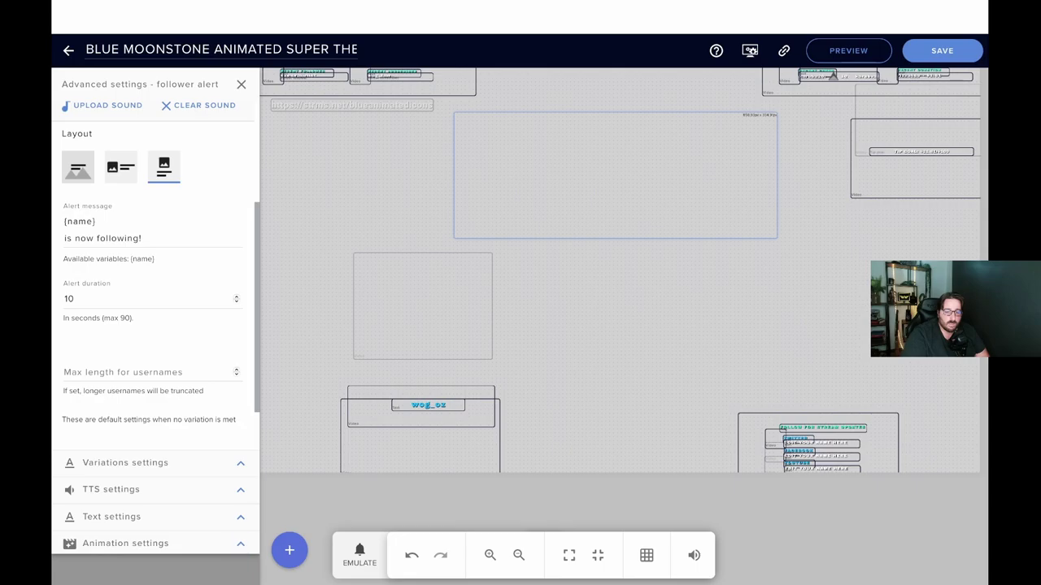
Step: Close the follower alert's advanced settings and save the overlay
{"action": "scroll", "coordinate": [154, 276], "scroll_direction": "up", "scroll_amount": 2}
{"action": "left_click", "coordinate": [241, 85]}
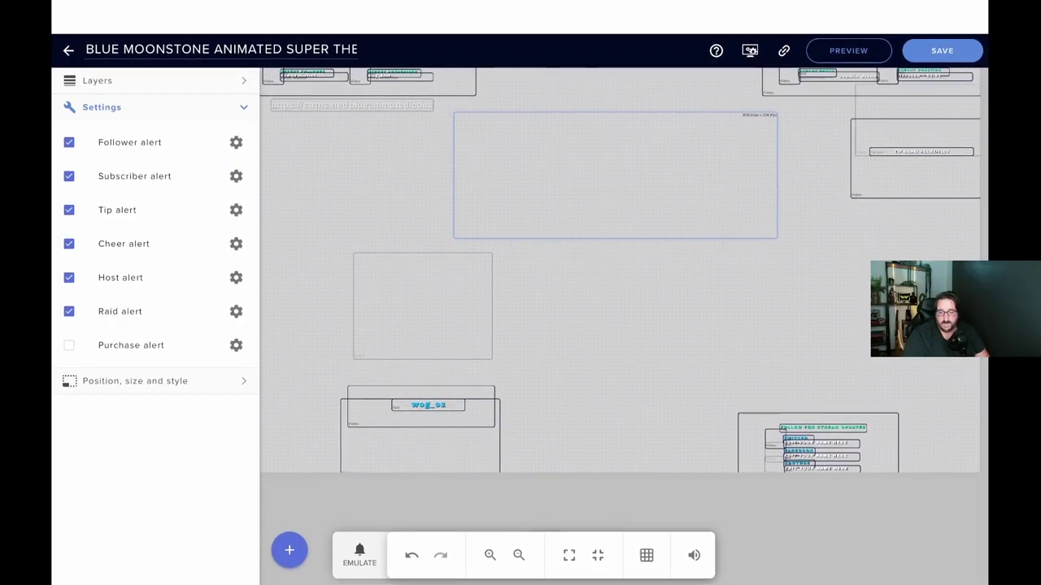
{"action": "key", "text": "ctrl+c"}
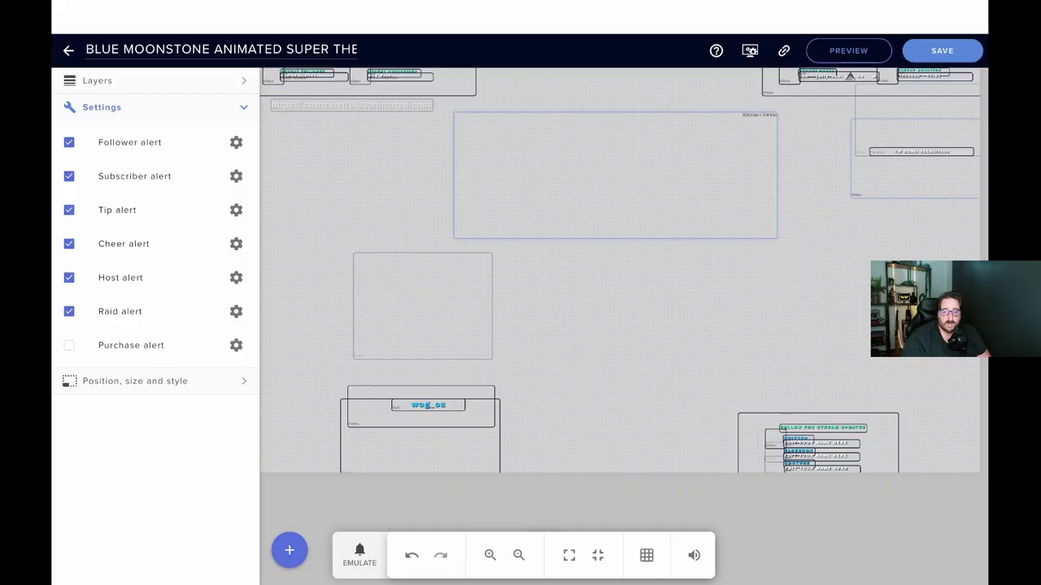
{"action": "left_click", "coordinate": [941, 50]}
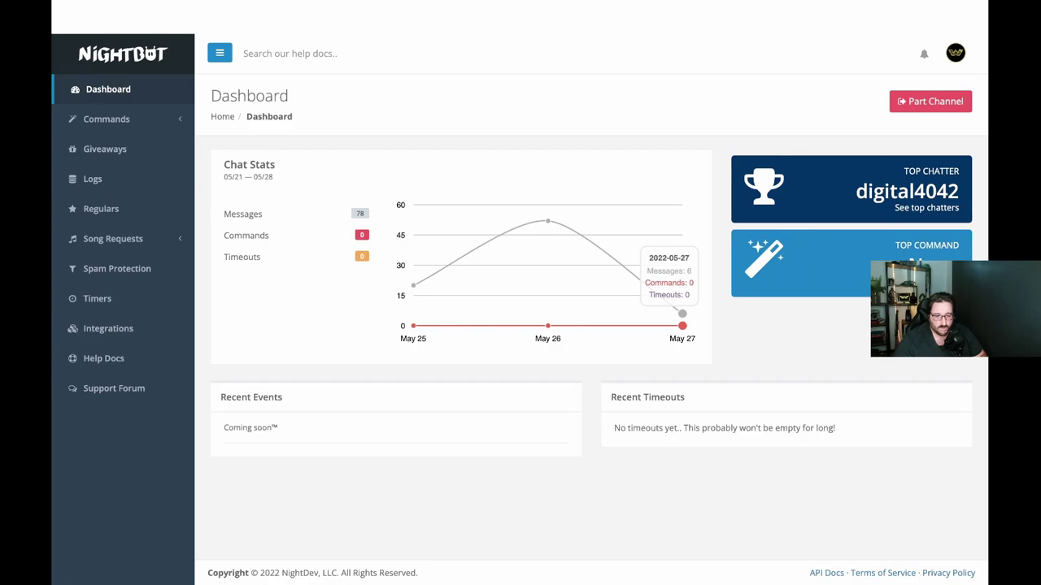
Step: Tour Nightbot's Giveaways, Regulars, Song Requests Playlist, Spam Protection, Timers and Integrations pages
{"action": "left_click", "coordinate": [104, 149]}
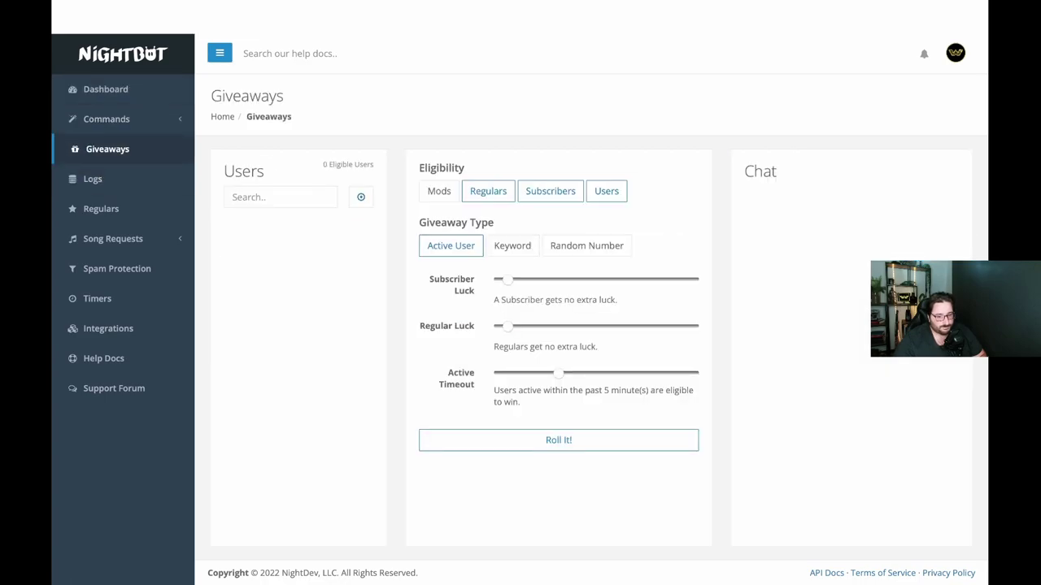
{"action": "left_click", "coordinate": [101, 209]}
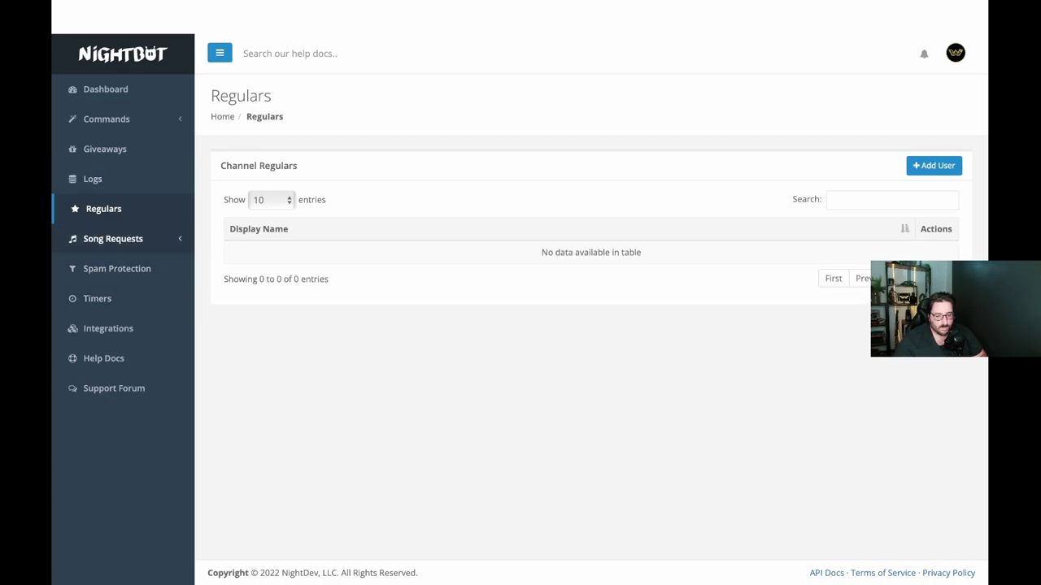
{"action": "left_click", "coordinate": [113, 238]}
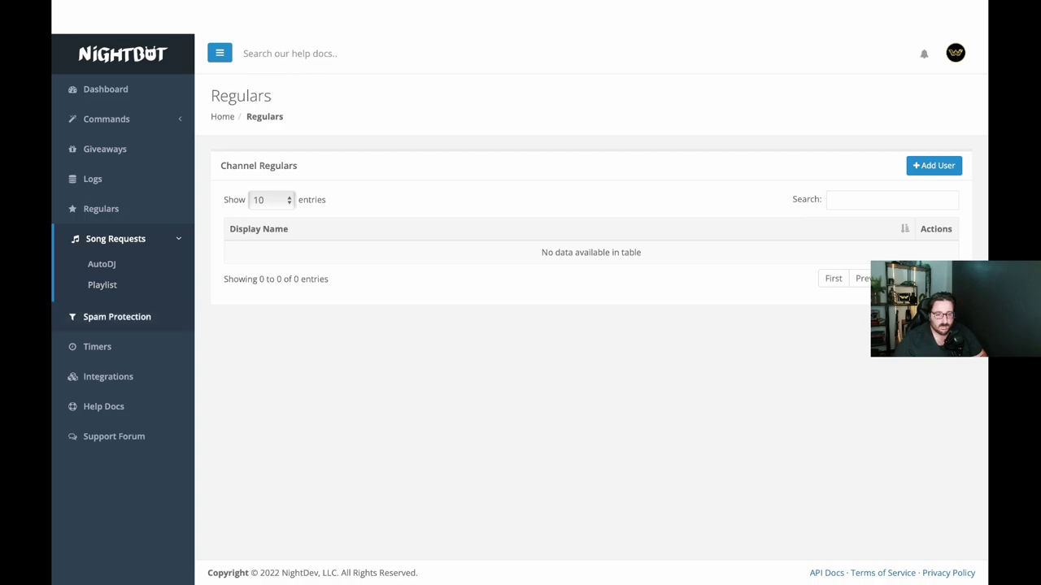
{"action": "left_click", "coordinate": [103, 285]}
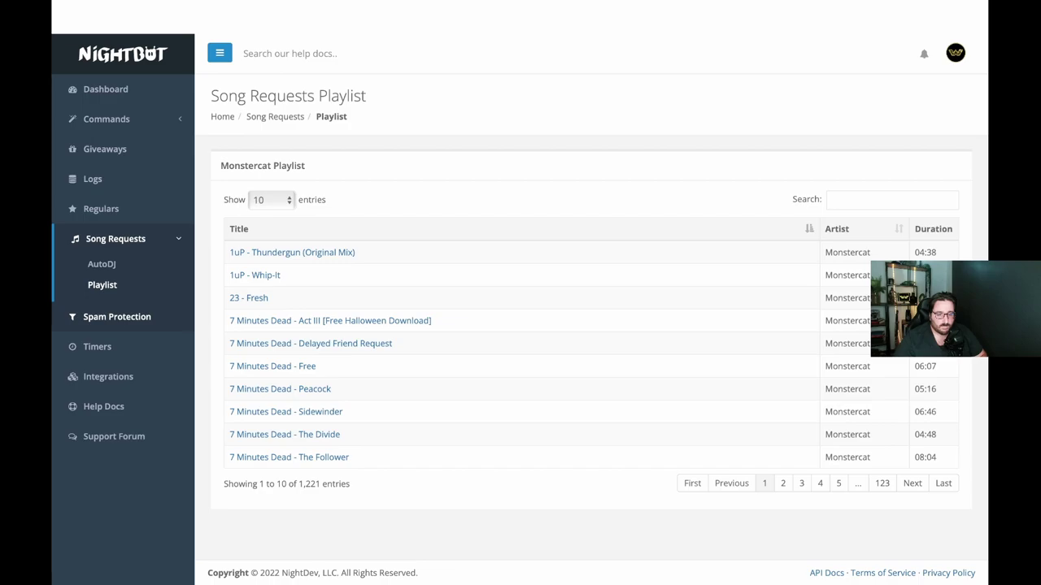
{"action": "left_click", "coordinate": [116, 317]}
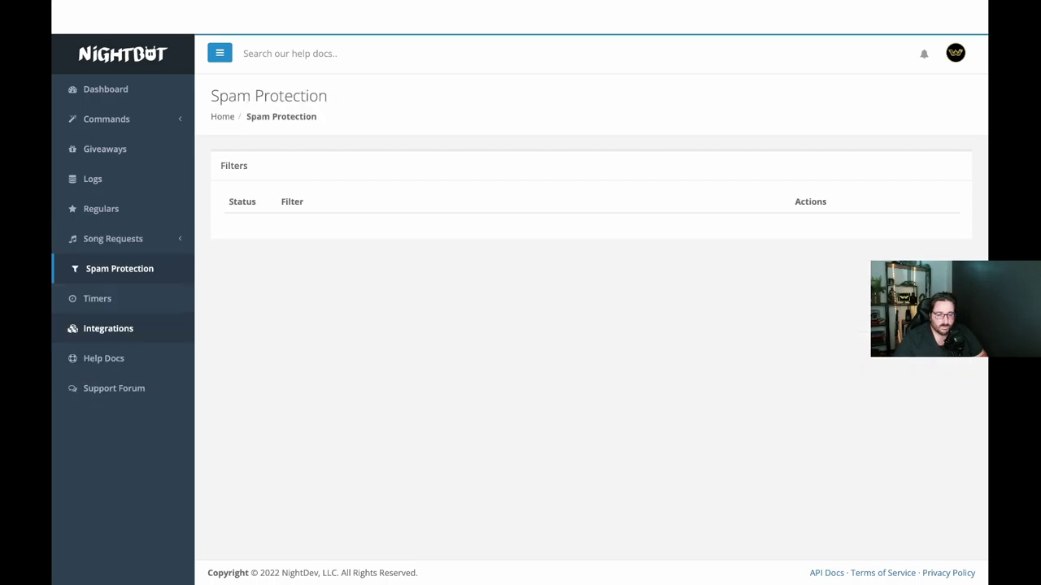
{"action": "left_click", "coordinate": [97, 298]}
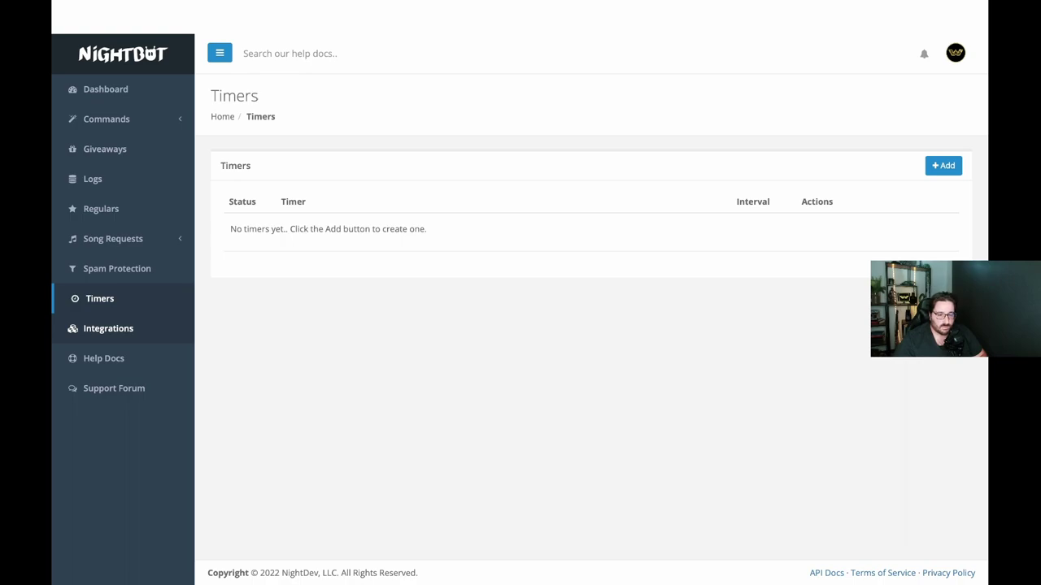
{"action": "left_click", "coordinate": [108, 329]}
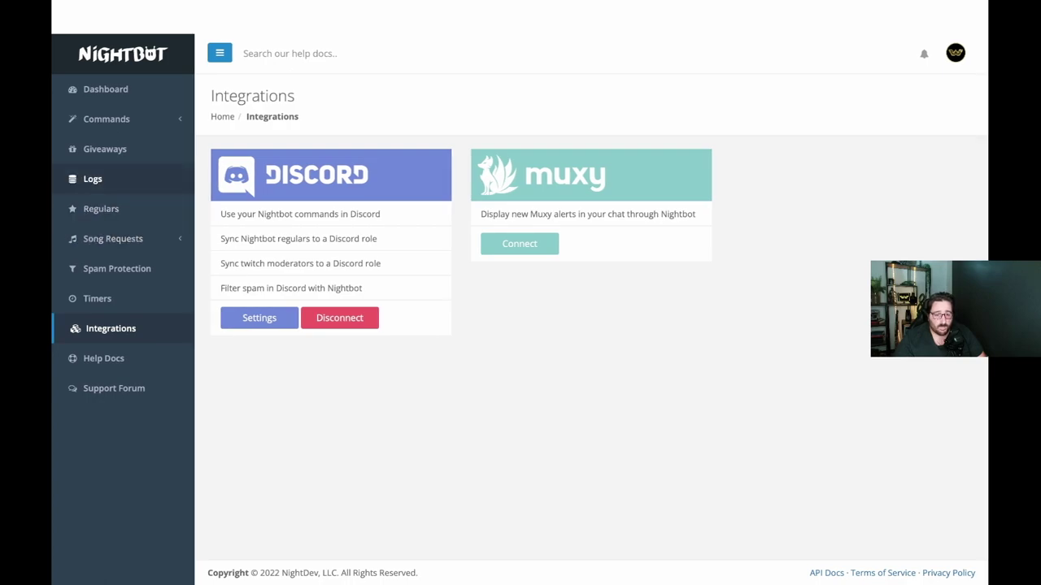
Step: View Nightbot's custom commands page and look through the full list of default commands
{"action": "left_click", "coordinate": [109, 118]}
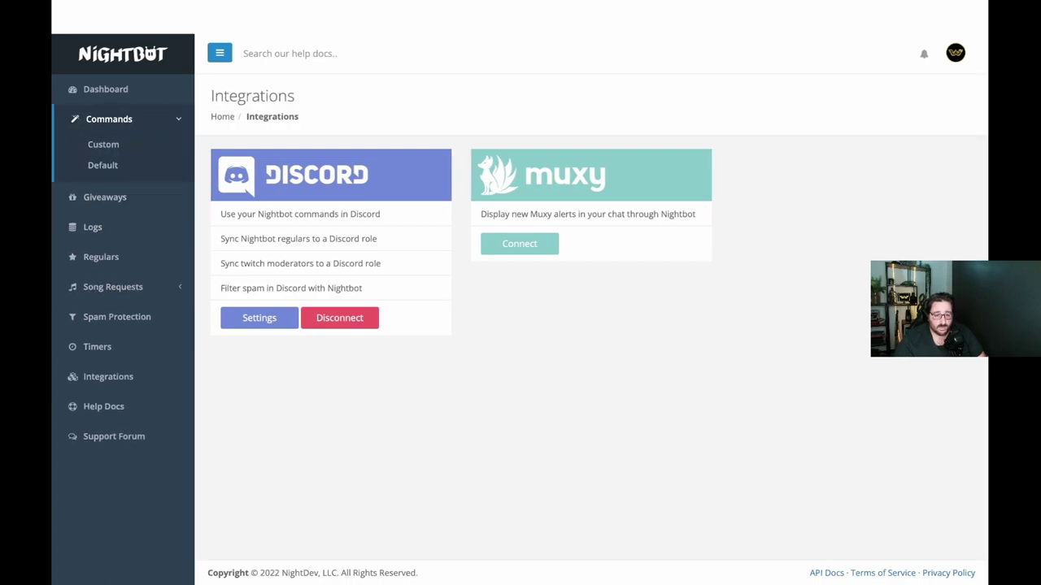
{"action": "left_click", "coordinate": [103, 144]}
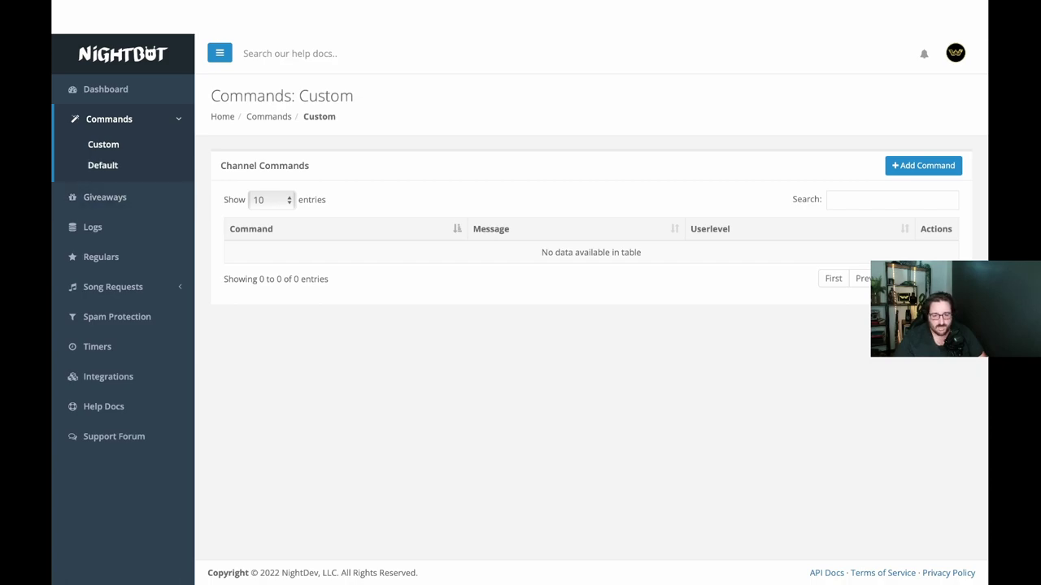
{"action": "left_click", "coordinate": [102, 165]}
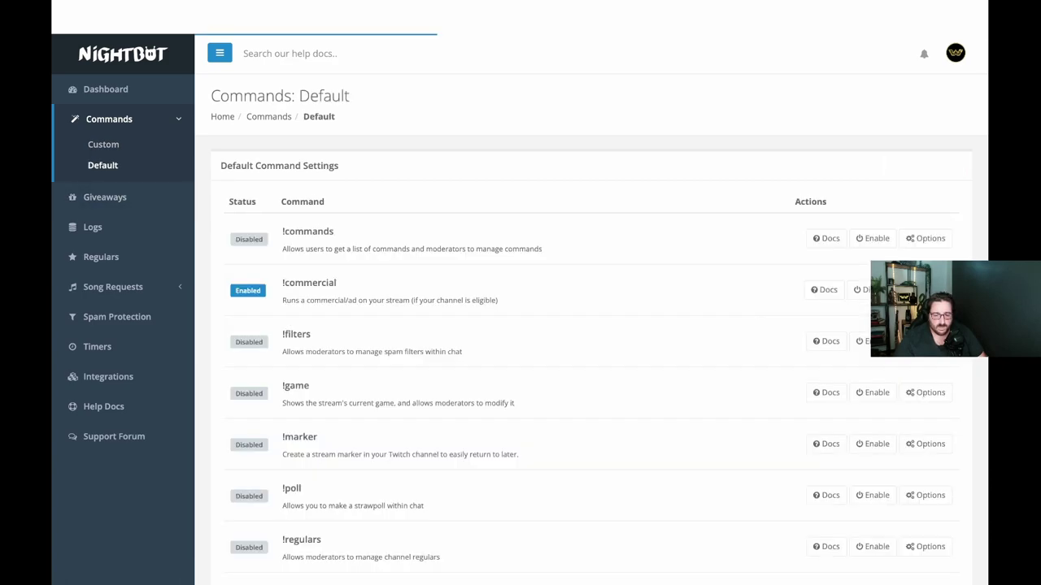
{"action": "scroll", "coordinate": [520, 293], "scroll_direction": "down", "scroll_amount": 3}
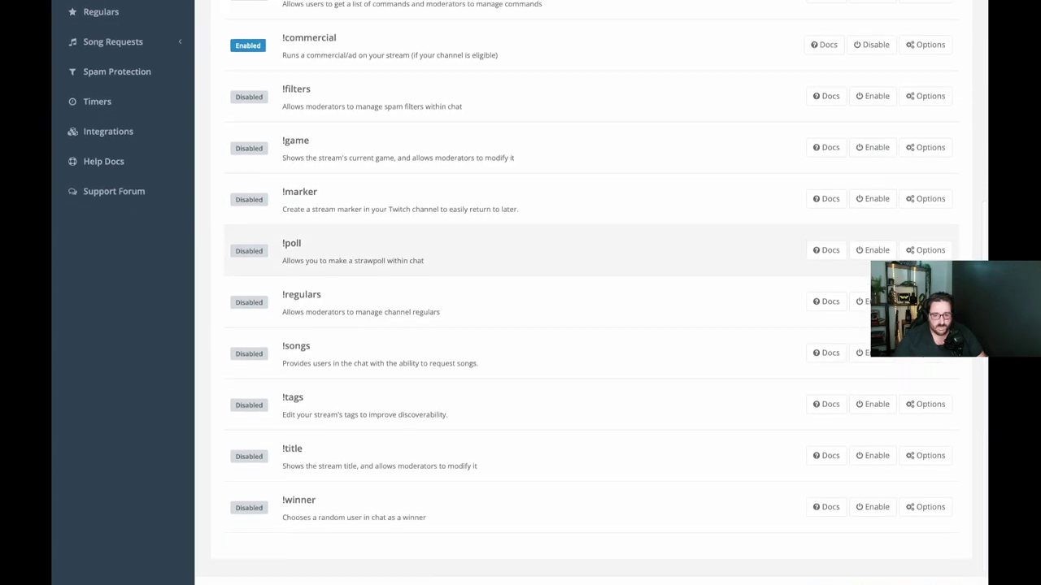
{"action": "scroll", "coordinate": [520, 309], "scroll_direction": "up", "scroll_amount": 3}
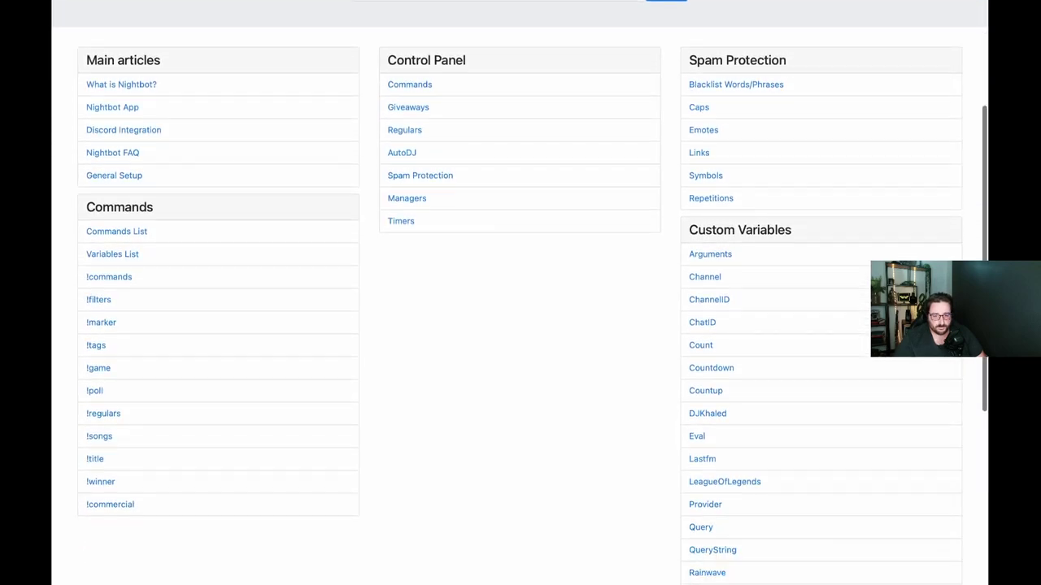
Step: Read the Variables List in the Nightbot Docs and the usage and example of the Arguments variable
{"action": "left_click", "coordinate": [112, 231]}
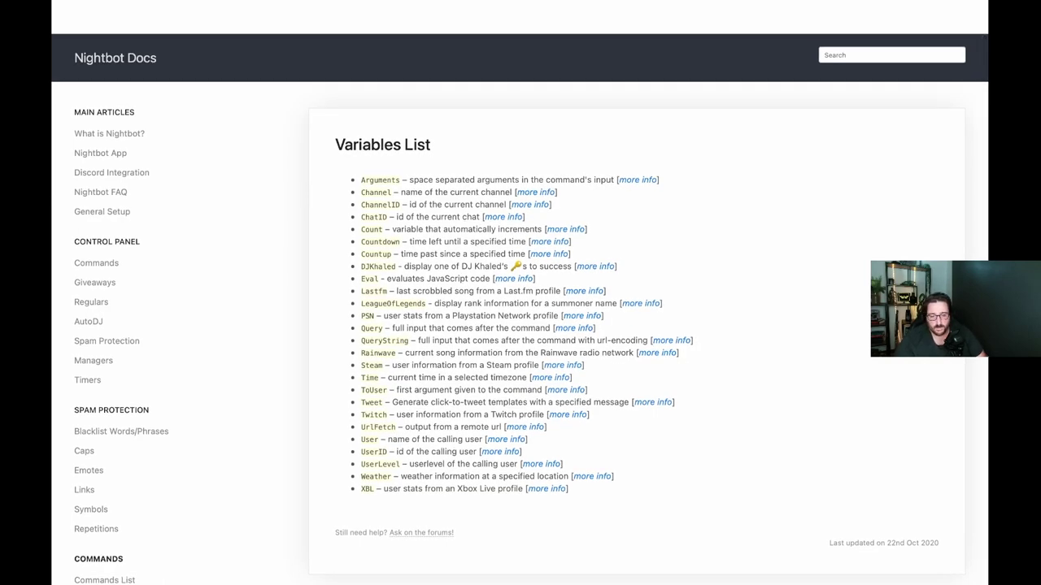
{"action": "scroll", "coordinate": [520, 325], "scroll_direction": "down", "scroll_amount": 5}
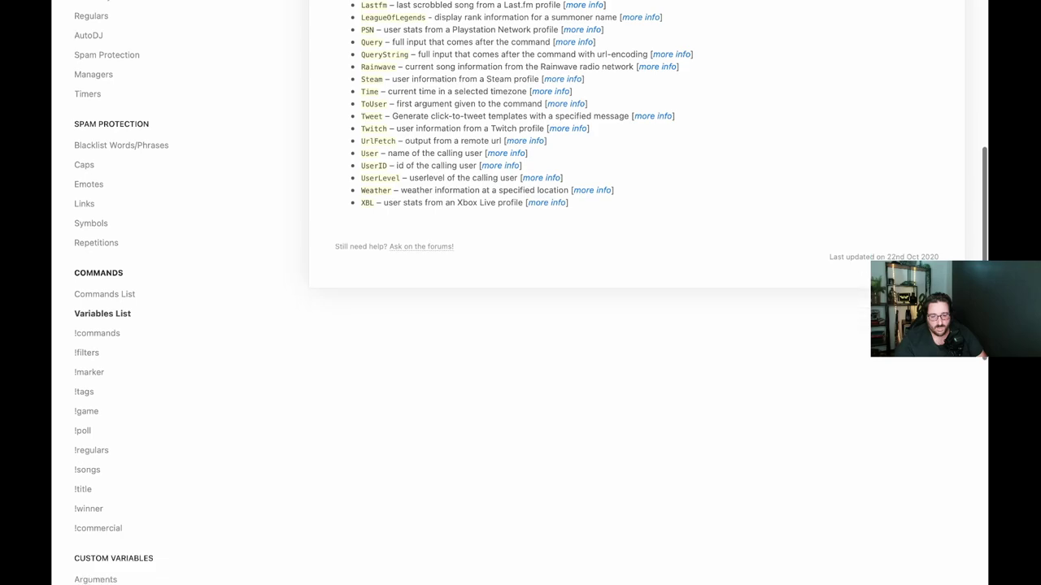
{"action": "scroll", "coordinate": [520, 326], "scroll_direction": "down", "scroll_amount": 3}
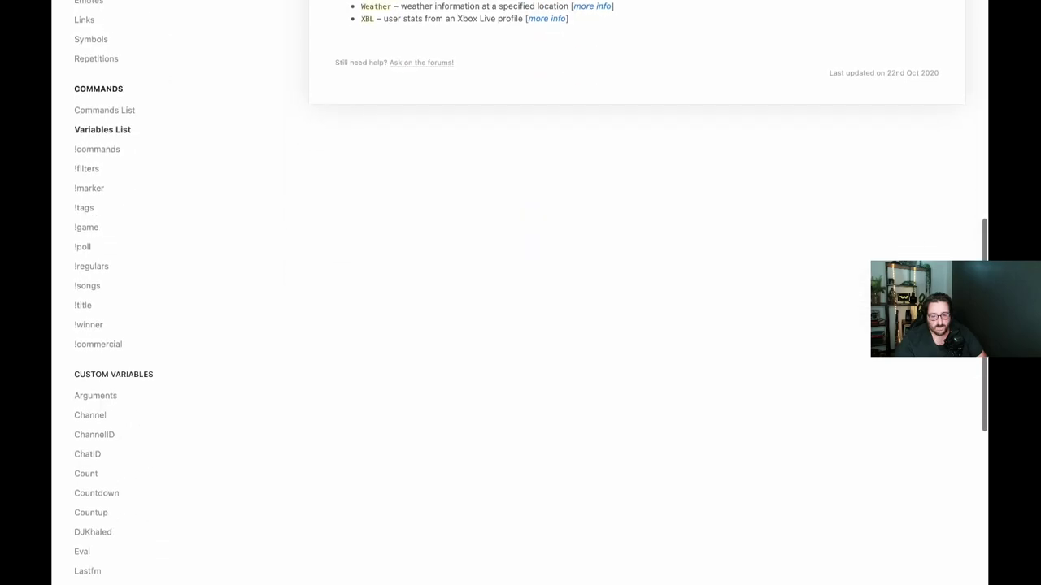
{"action": "left_click", "coordinate": [95, 395]}
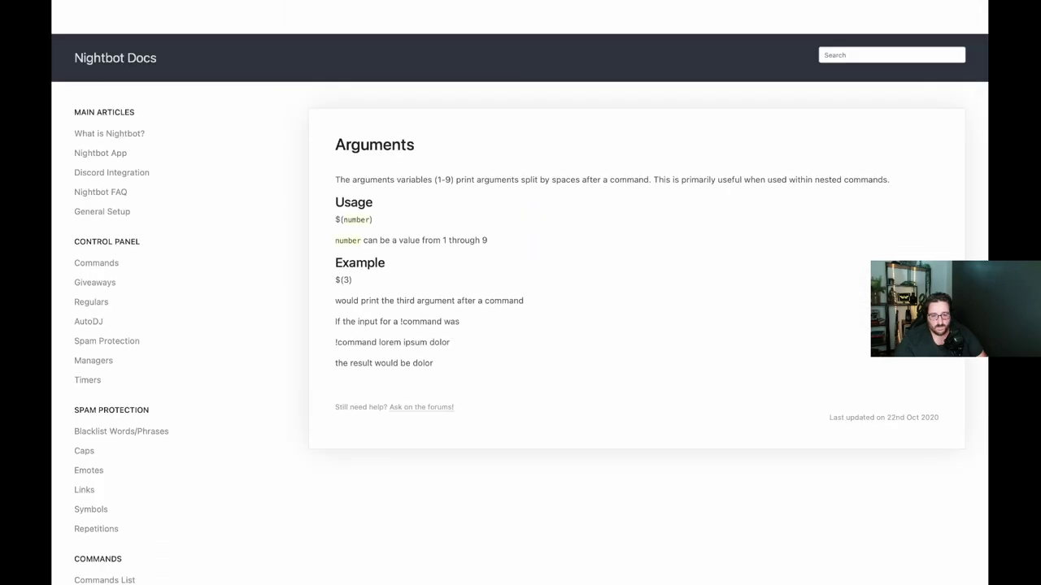
{"action": "scroll", "coordinate": [96, 395], "scroll_direction": "down", "scroll_amount": 3}
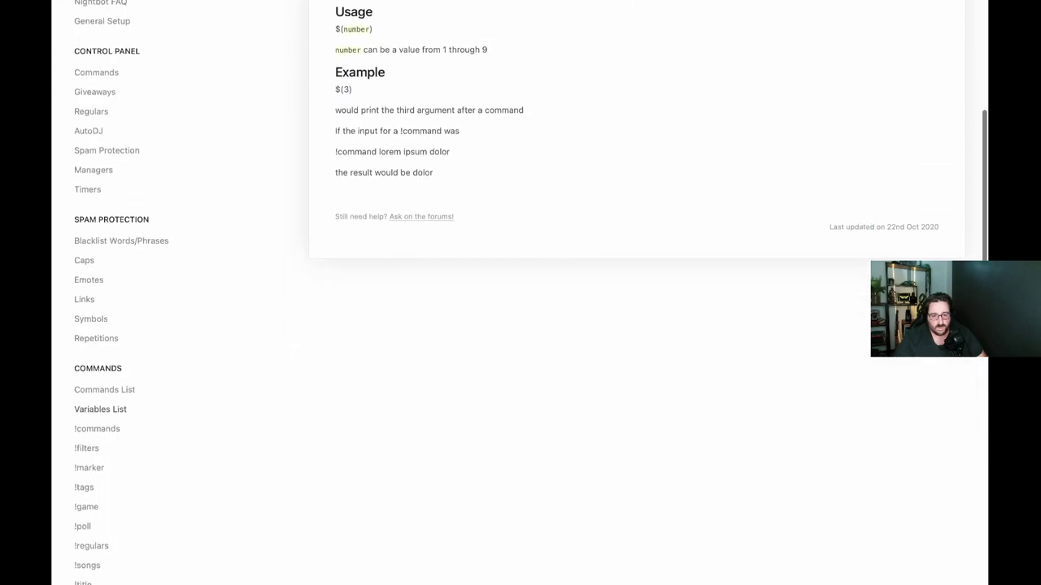
{"action": "scroll", "coordinate": [89, 309], "scroll_direction": "down", "scroll_amount": 3}
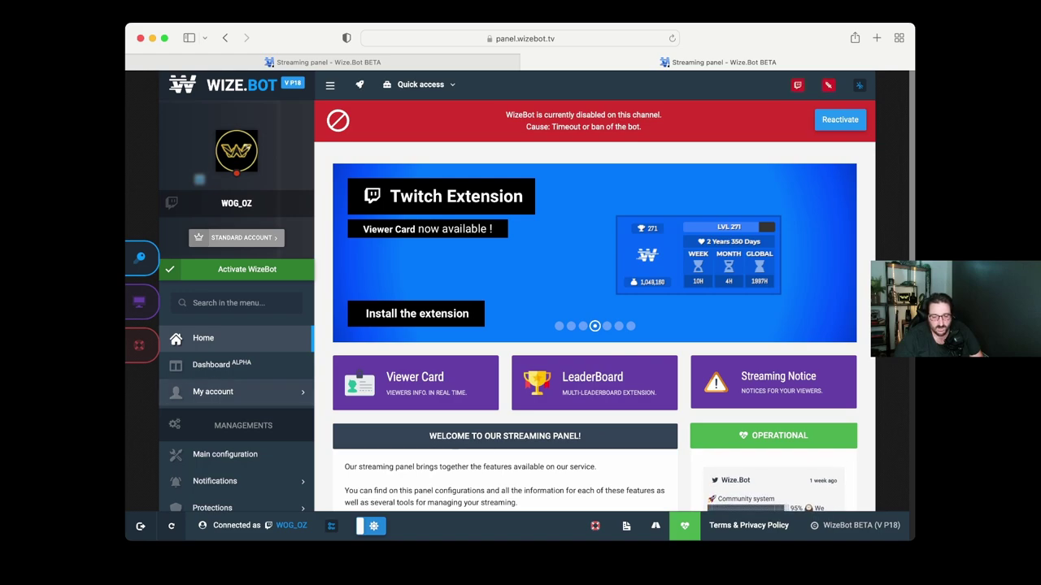
Step: Look over the home page of WizeBot's streaming panel, including its management sections and Bingo system
{"action": "scroll", "coordinate": [521, 293], "scroll_direction": "down", "scroll_amount": 5}
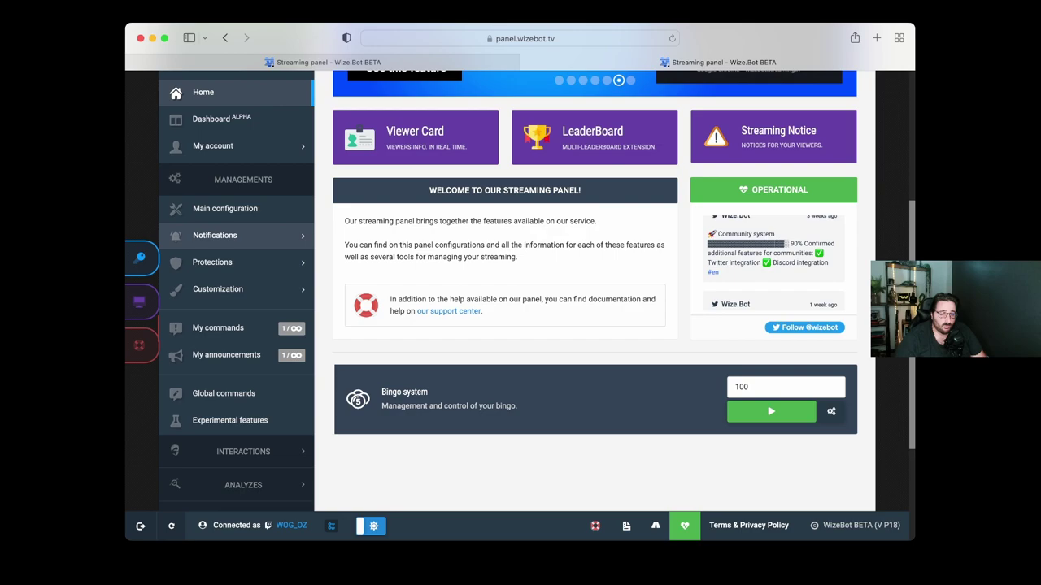
{"action": "scroll", "coordinate": [236, 280], "scroll_direction": "up", "scroll_amount": 2}
{"action": "scroll", "coordinate": [236, 280], "scroll_direction": "up", "scroll_amount": 1}
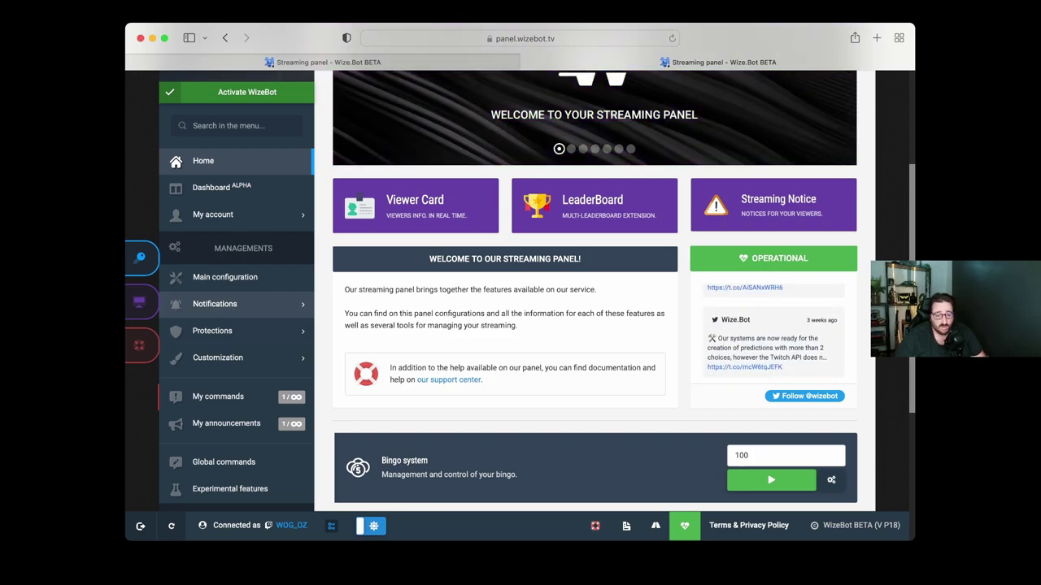
{"action": "scroll", "coordinate": [235, 317], "scroll_direction": "up", "scroll_amount": 1}
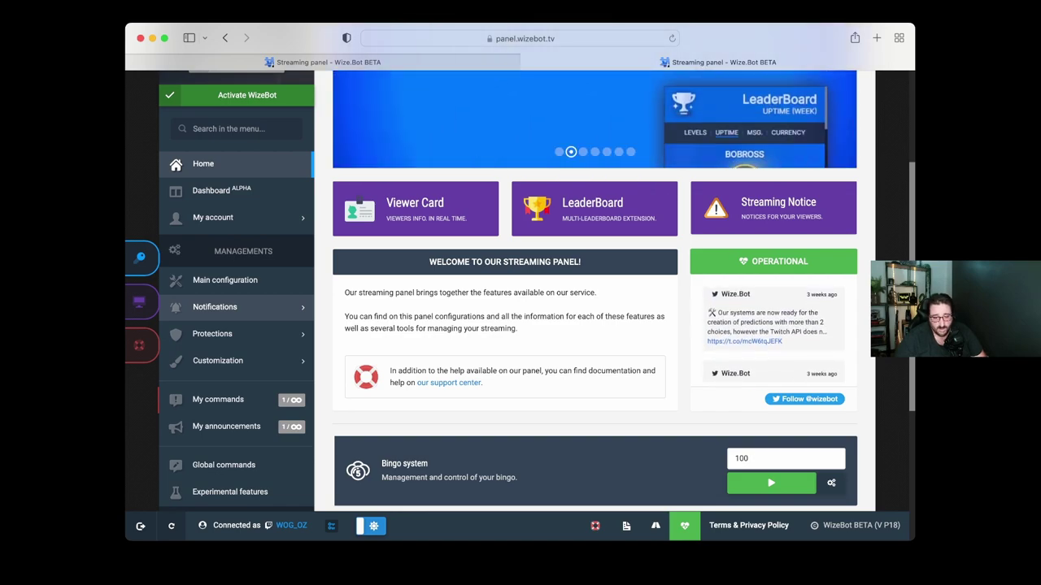
{"action": "scroll", "coordinate": [235, 342], "scroll_direction": "down", "scroll_amount": 4}
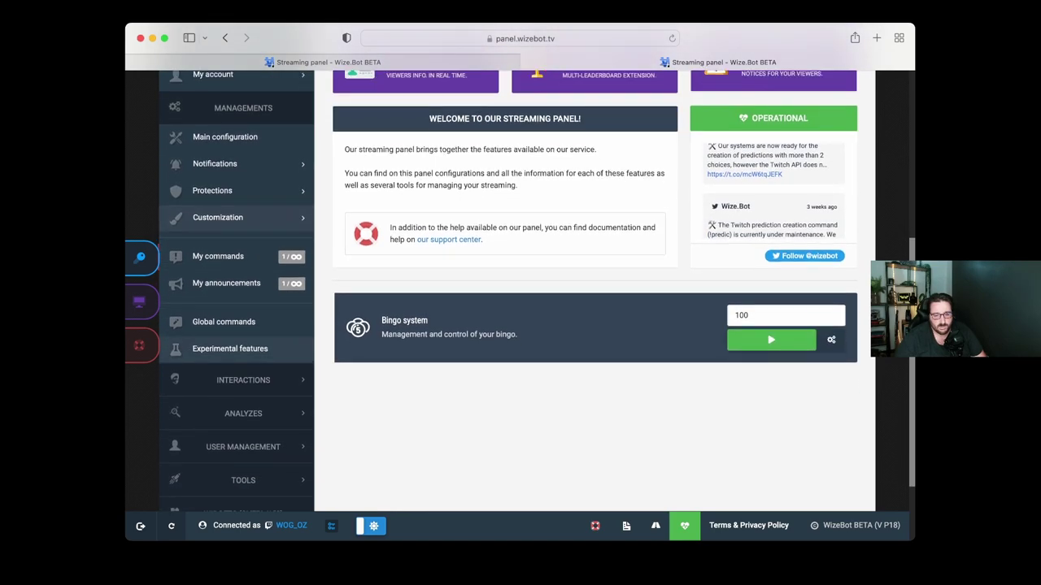
{"action": "scroll", "coordinate": [236, 283], "scroll_direction": "down", "scroll_amount": 1}
{"action": "scroll", "coordinate": [236, 283], "scroll_direction": "up", "scroll_amount": 1}
{"action": "scroll", "coordinate": [236, 283], "scroll_direction": "down", "scroll_amount": 1}
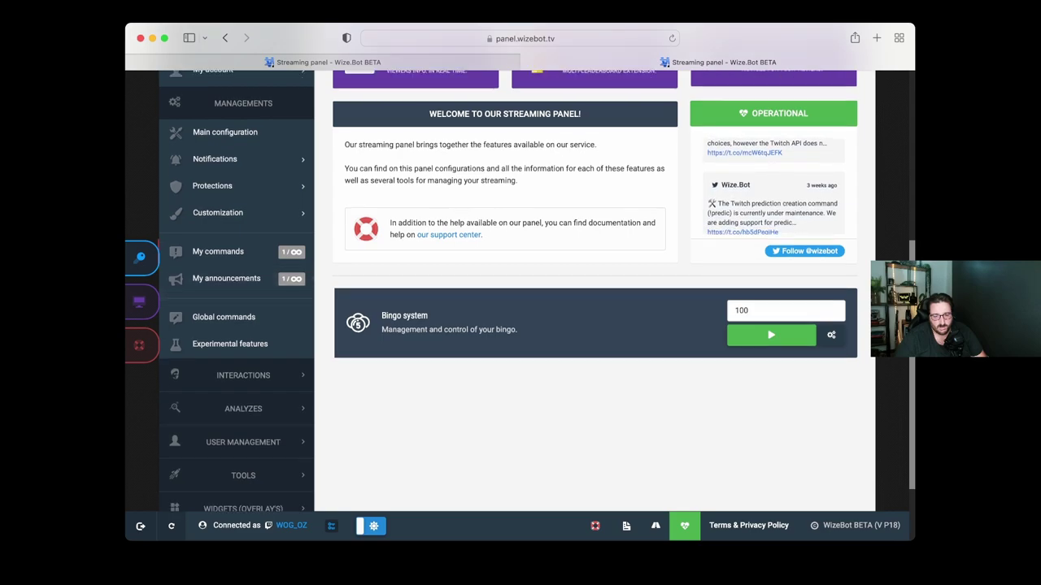
Step: View the Twitch Points Integration page from the Interactions section and read its recommendations and tips
{"action": "scroll", "coordinate": [236, 326], "scroll_direction": "down", "scroll_amount": 3}
{"action": "left_click", "coordinate": [241, 282]}
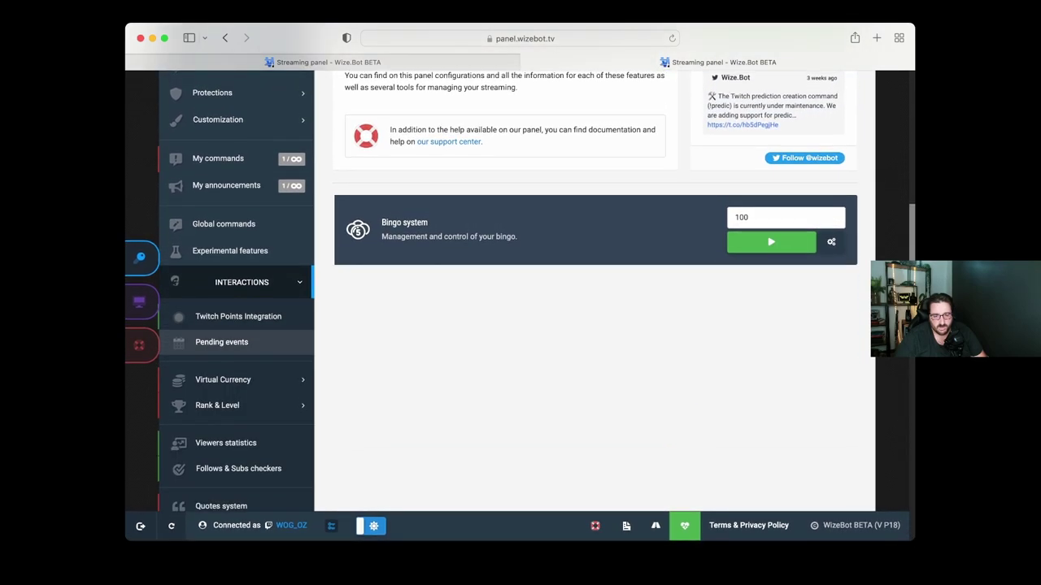
{"action": "left_click", "coordinate": [239, 316]}
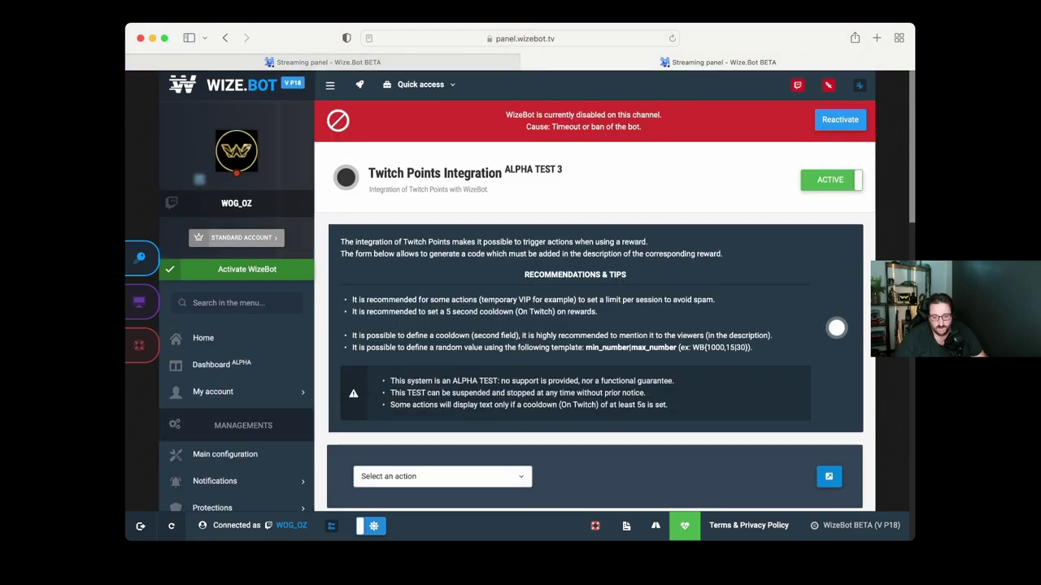
{"action": "scroll", "coordinate": [594, 326], "scroll_direction": "down", "scroll_amount": 5}
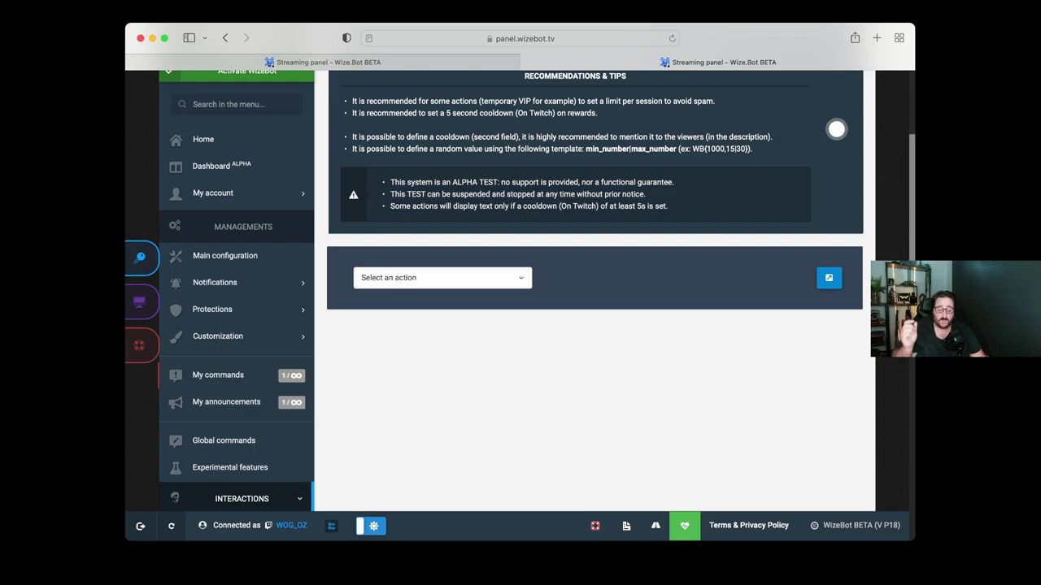
{"action": "scroll", "coordinate": [836, 128], "scroll_direction": "up", "scroll_amount": 1}
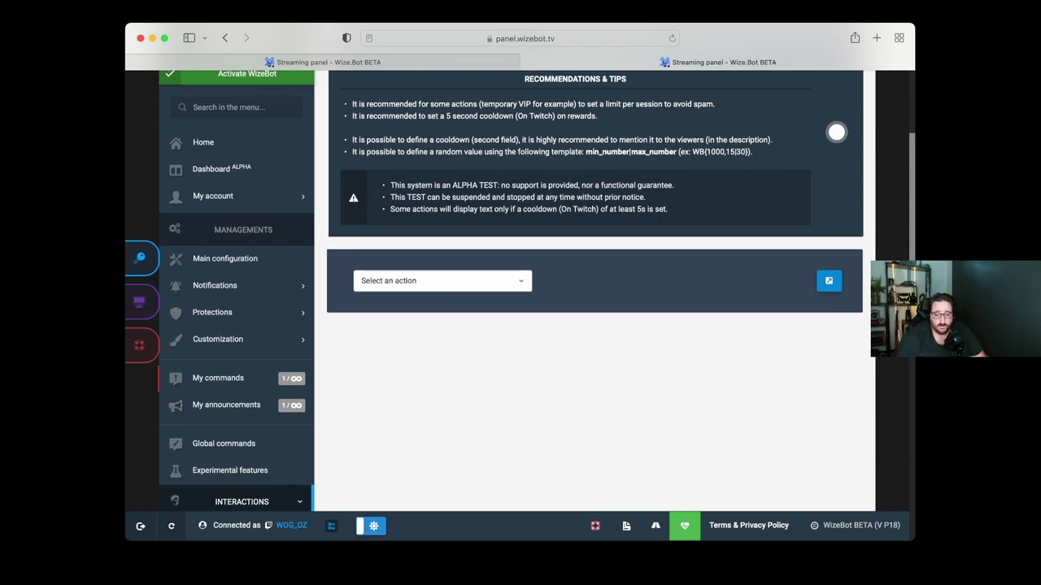
Step: Review the free and premium actions available for Twitch Points rewards, without choosing one
{"action": "left_click", "coordinate": [442, 281]}
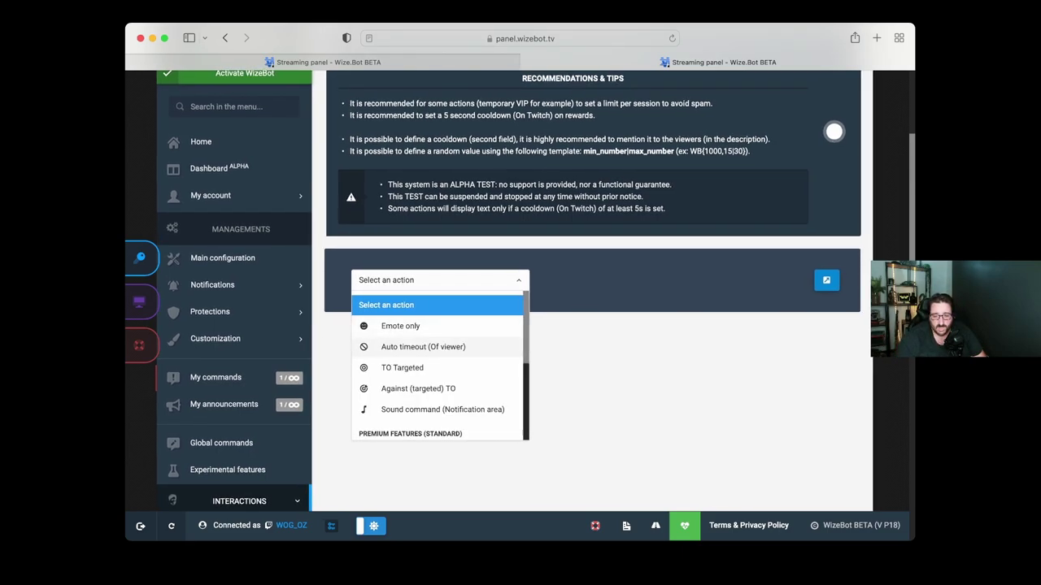
{"action": "scroll", "coordinate": [440, 365], "scroll_direction": "down", "scroll_amount": 2}
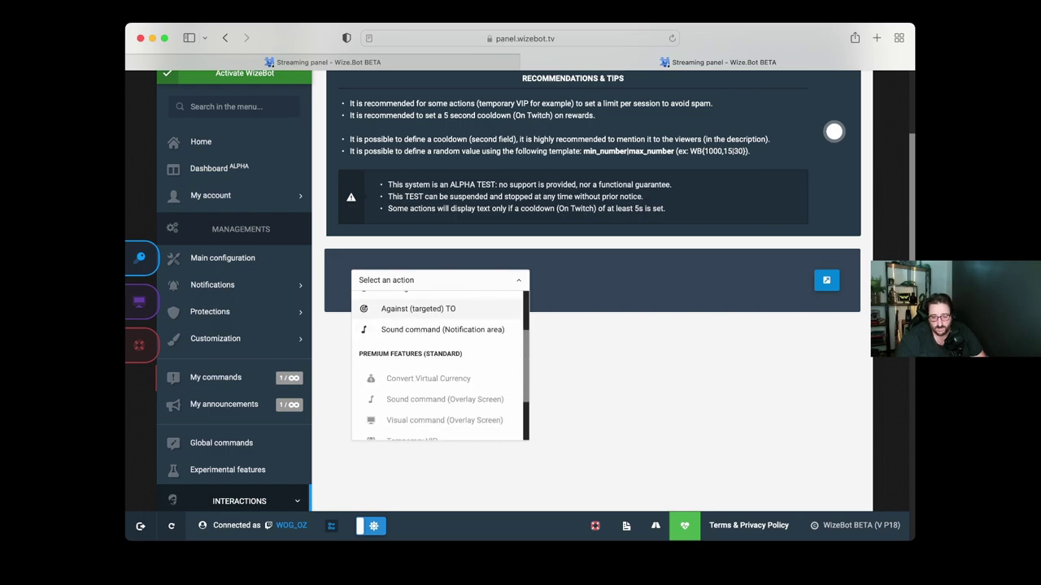
{"action": "scroll", "coordinate": [440, 365], "scroll_direction": "down", "scroll_amount": 2}
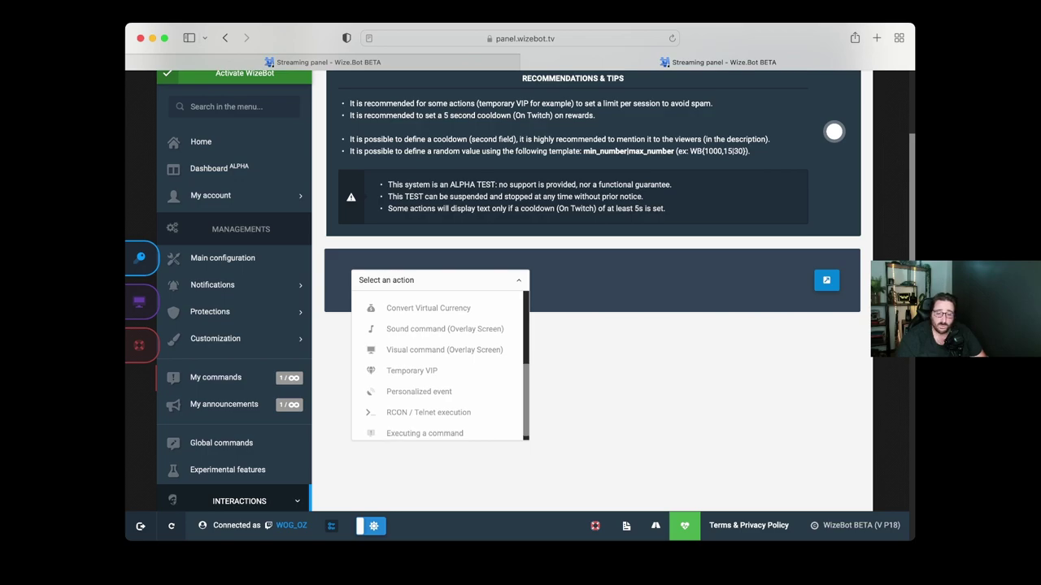
{"action": "scroll", "coordinate": [440, 365], "scroll_direction": "up", "scroll_amount": 1}
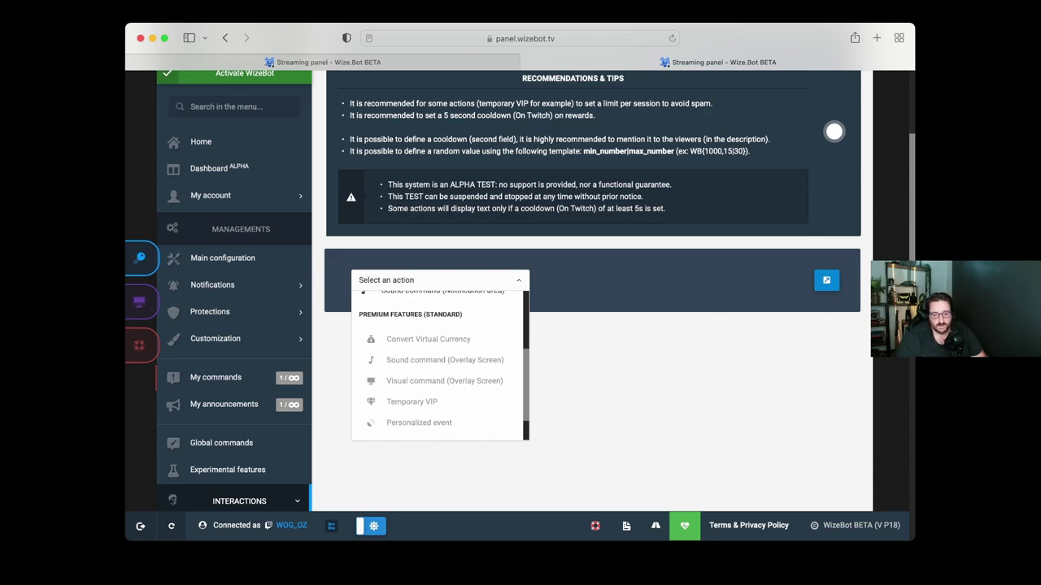
{"action": "scroll", "coordinate": [440, 365], "scroll_direction": "down", "scroll_amount": 1}
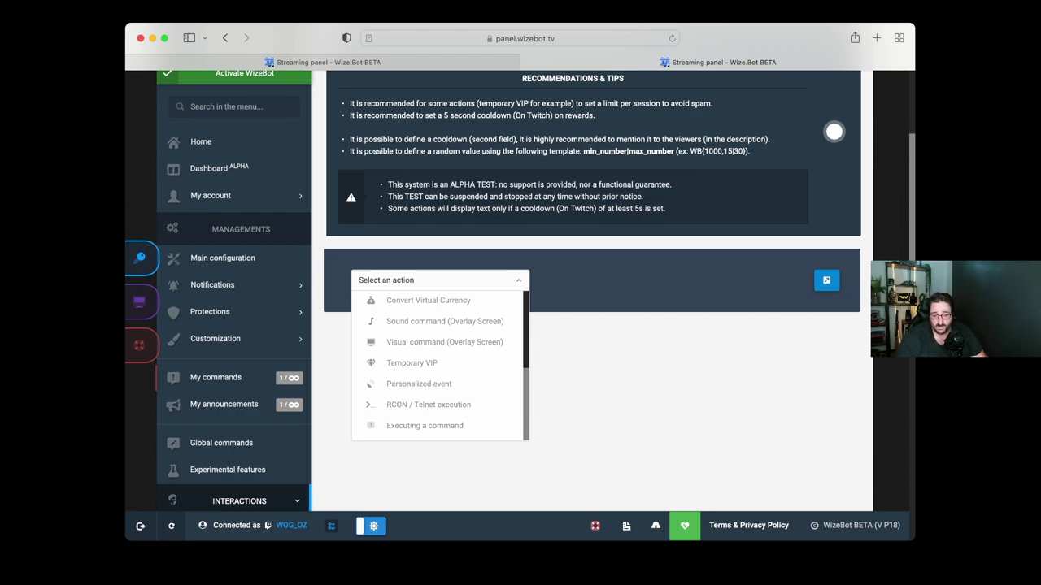
{"action": "scroll", "coordinate": [440, 389], "scroll_direction": "up", "scroll_amount": 4}
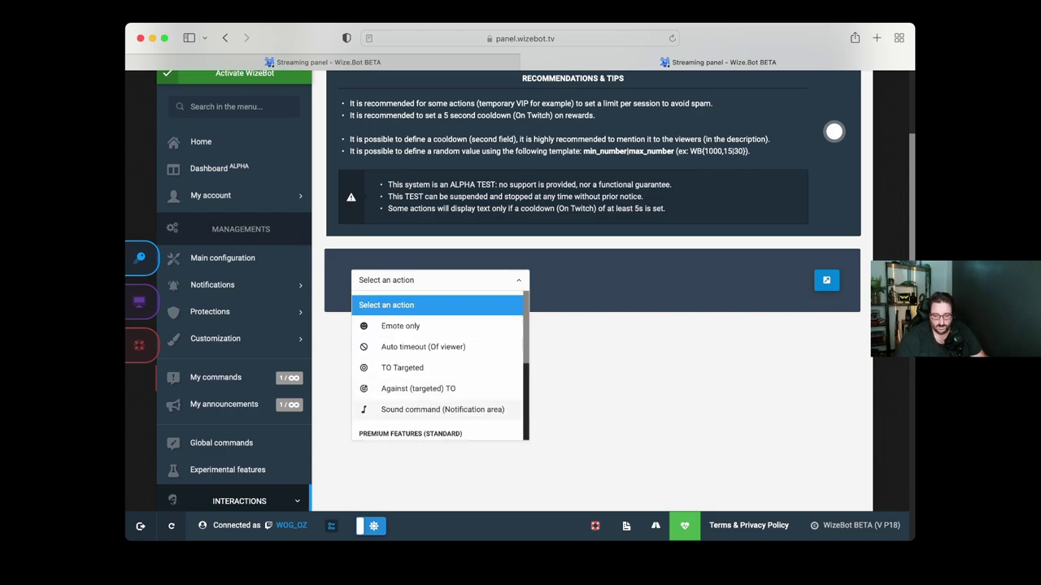
{"action": "key", "text": "Escape"}
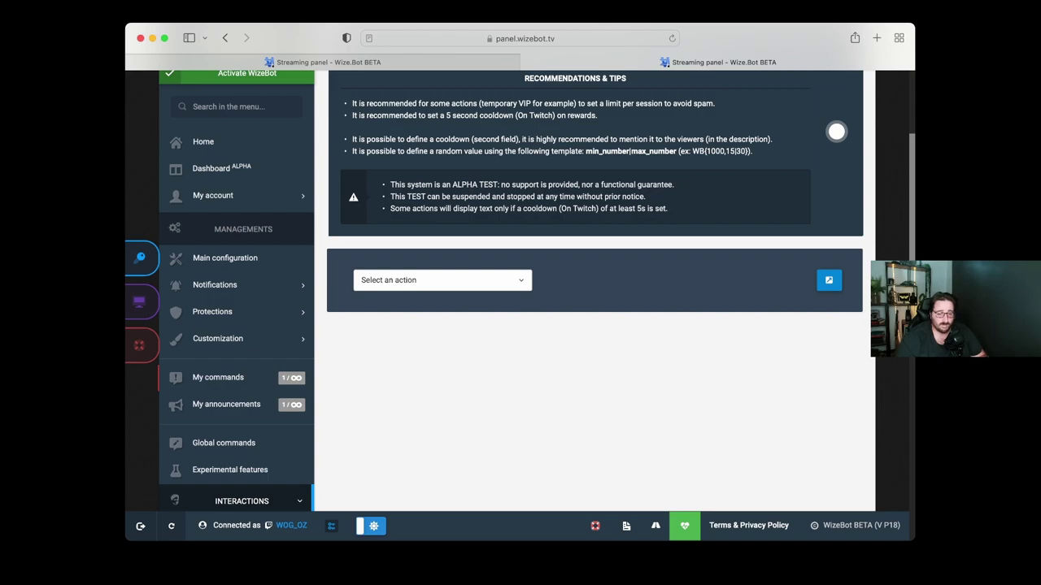
Step: View the Automatic clip page and read how automatic Twitch clip creation works and what it requires
{"action": "scroll", "coordinate": [836, 131], "scroll_direction": "down", "scroll_amount": 5}
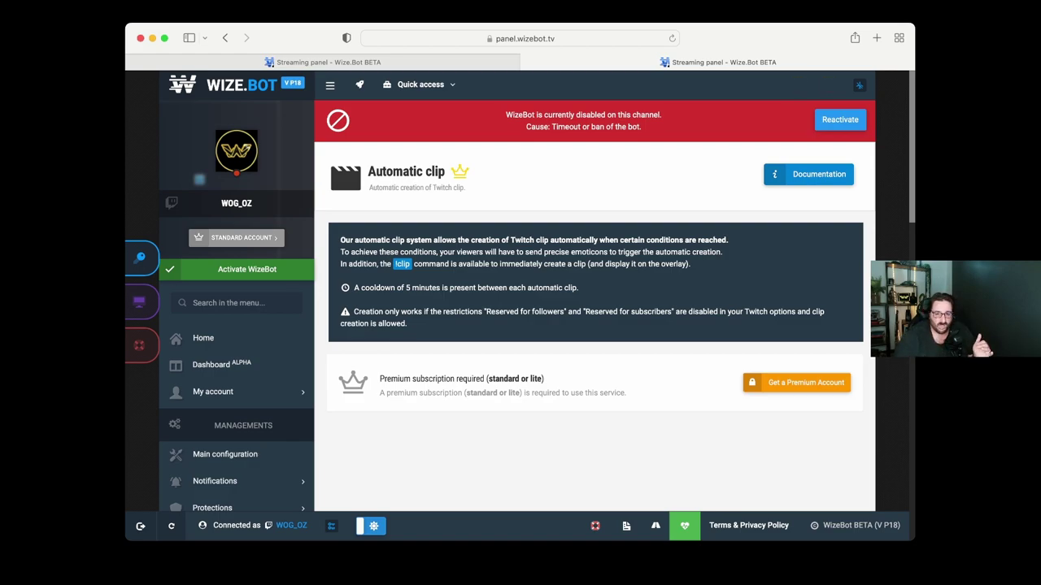
{"action": "scroll", "coordinate": [594, 305], "scroll_direction": "down", "scroll_amount": 1}
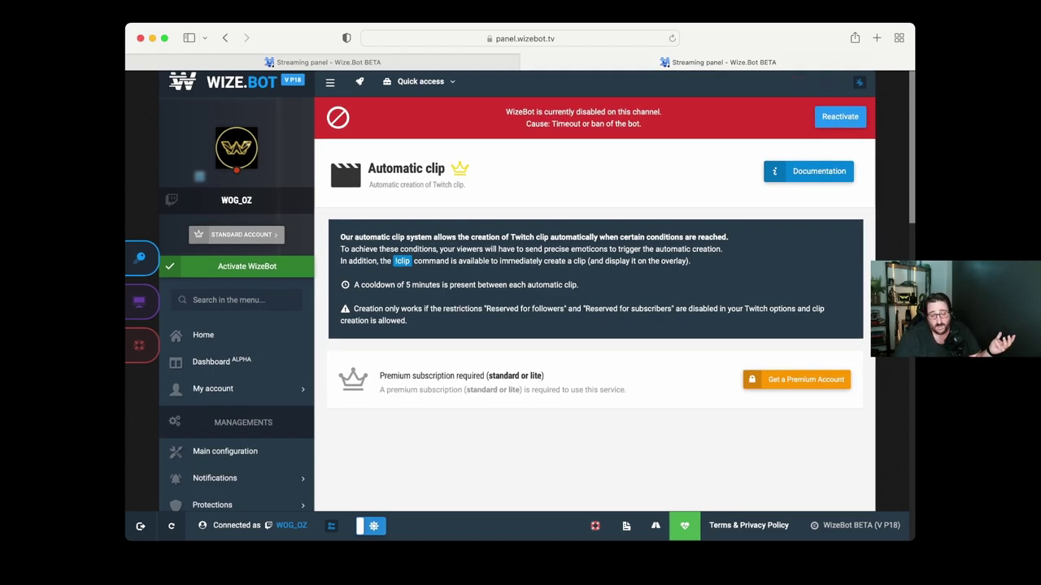
{"action": "scroll", "coordinate": [512, 305], "scroll_direction": "up", "scroll_amount": 1}
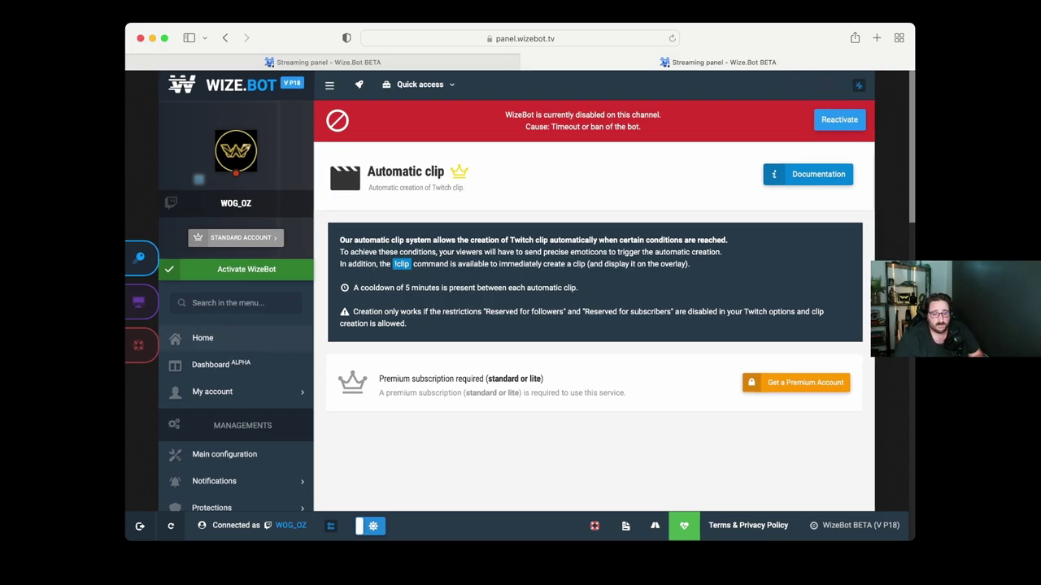
Step: Browse the Analyzes section, viewing History of sessions and the Progression of the channel statistics
{"action": "scroll", "coordinate": [236, 365], "scroll_direction": "down", "scroll_amount": 5}
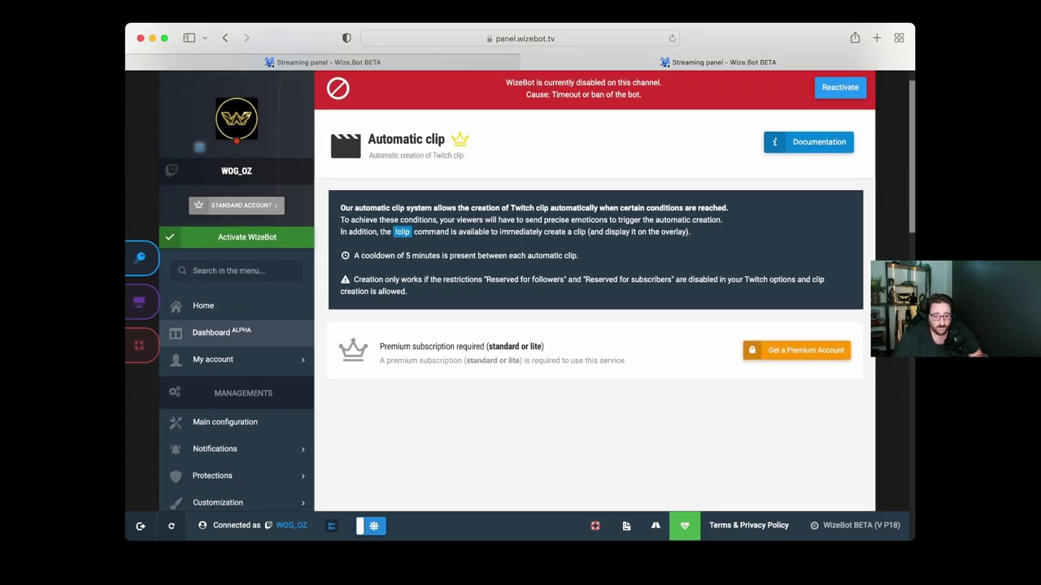
{"action": "scroll", "coordinate": [236, 326], "scroll_direction": "down", "scroll_amount": 8}
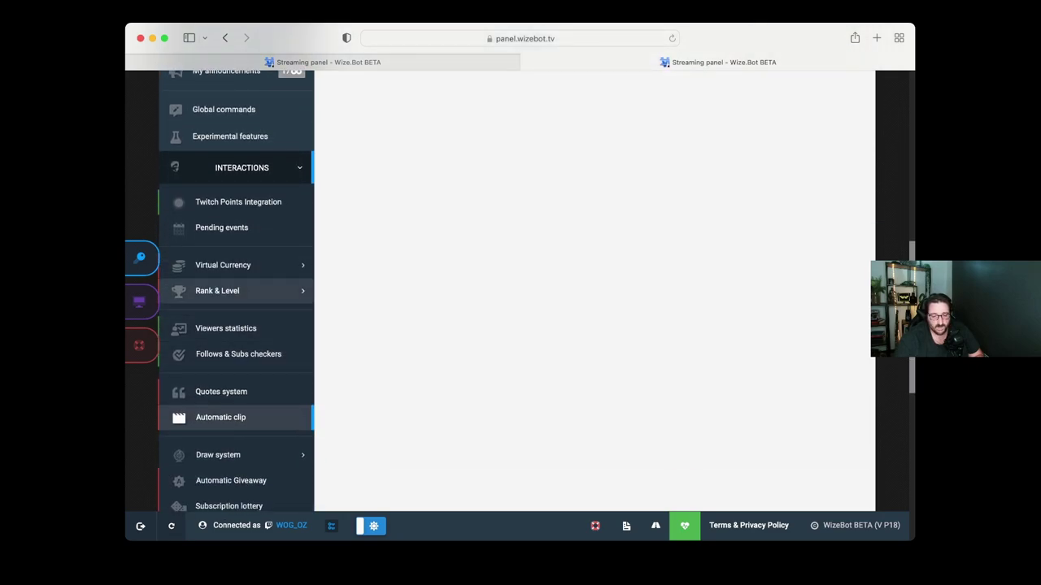
{"action": "scroll", "coordinate": [236, 297], "scroll_direction": "down", "scroll_amount": 1}
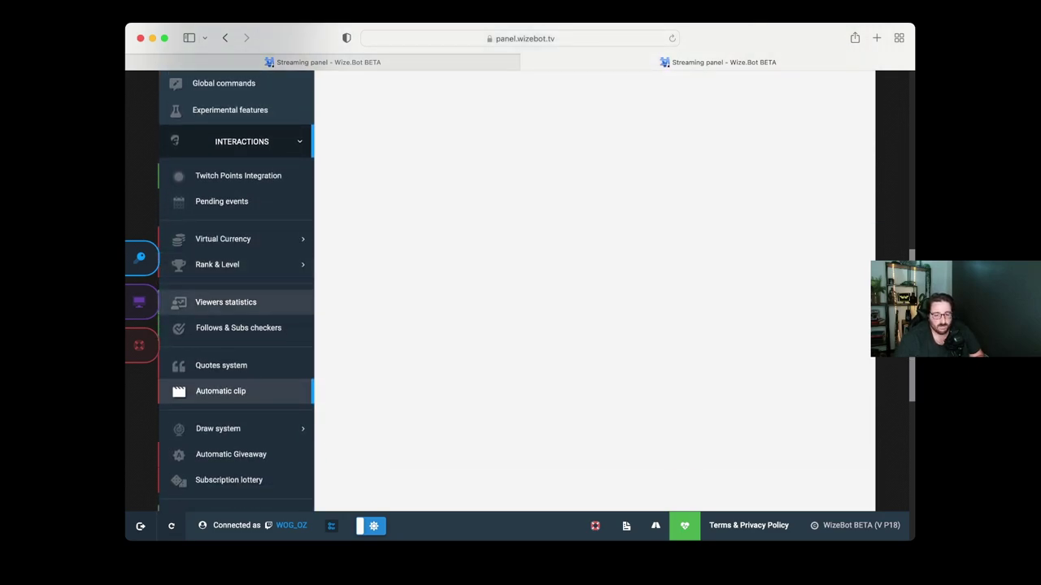
{"action": "left_click", "coordinate": [242, 376]}
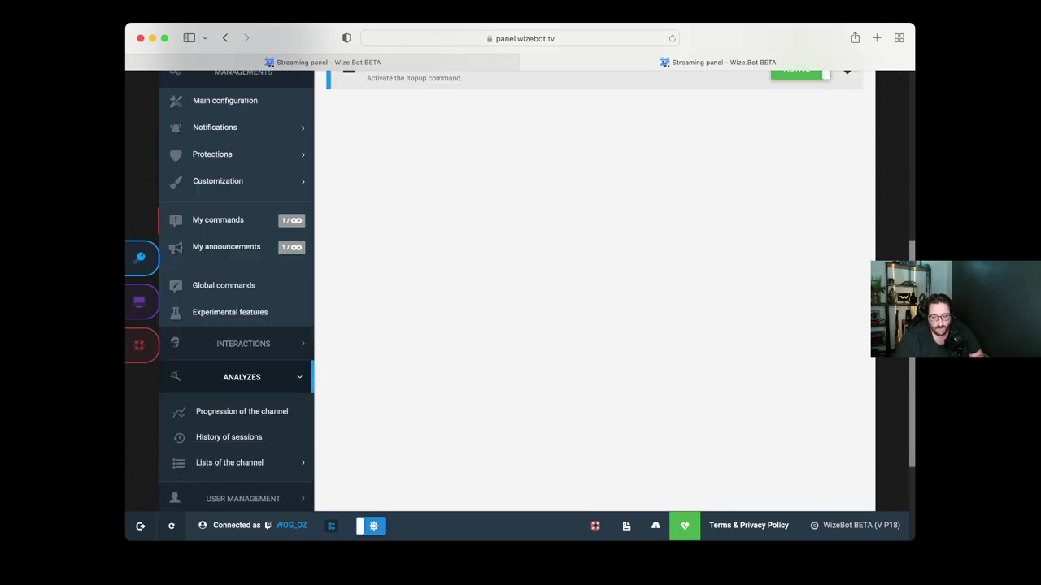
{"action": "scroll", "coordinate": [236, 289], "scroll_direction": "down", "scroll_amount": 4}
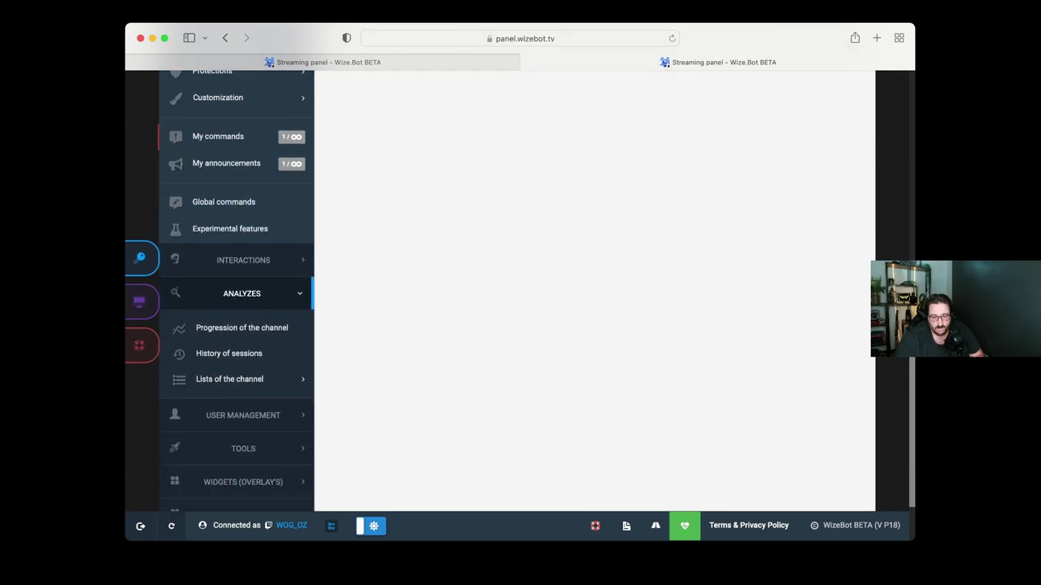
{"action": "left_click", "coordinate": [229, 283]}
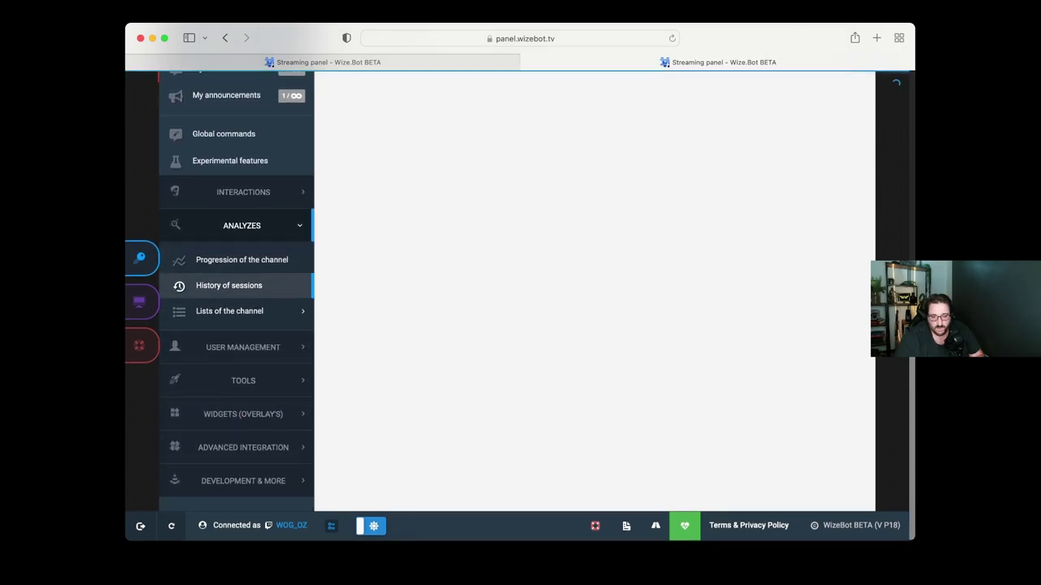
{"action": "left_click", "coordinate": [242, 415]}
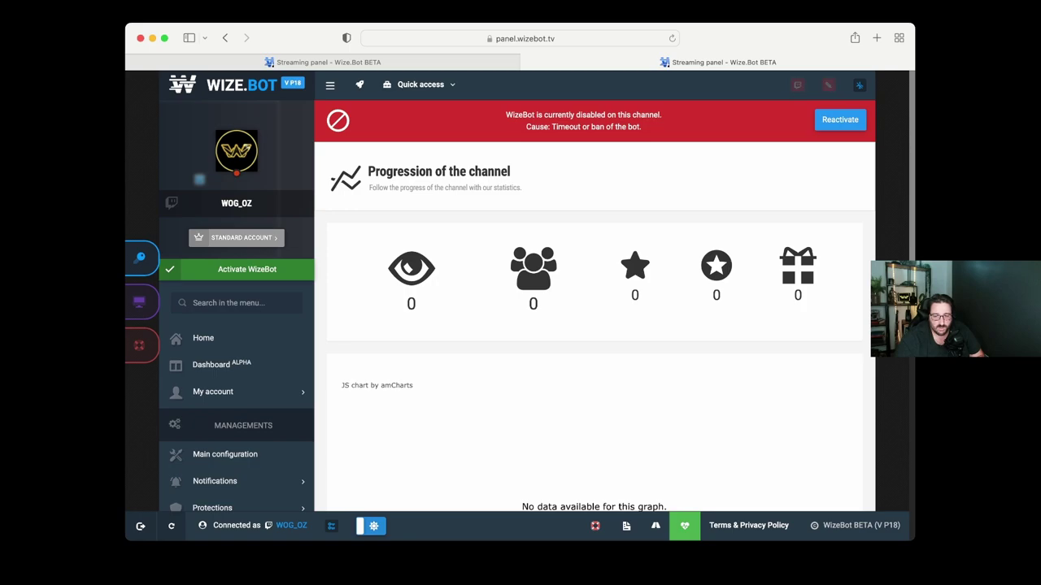
{"action": "scroll", "coordinate": [594, 292], "scroll_direction": "down", "scroll_amount": 5}
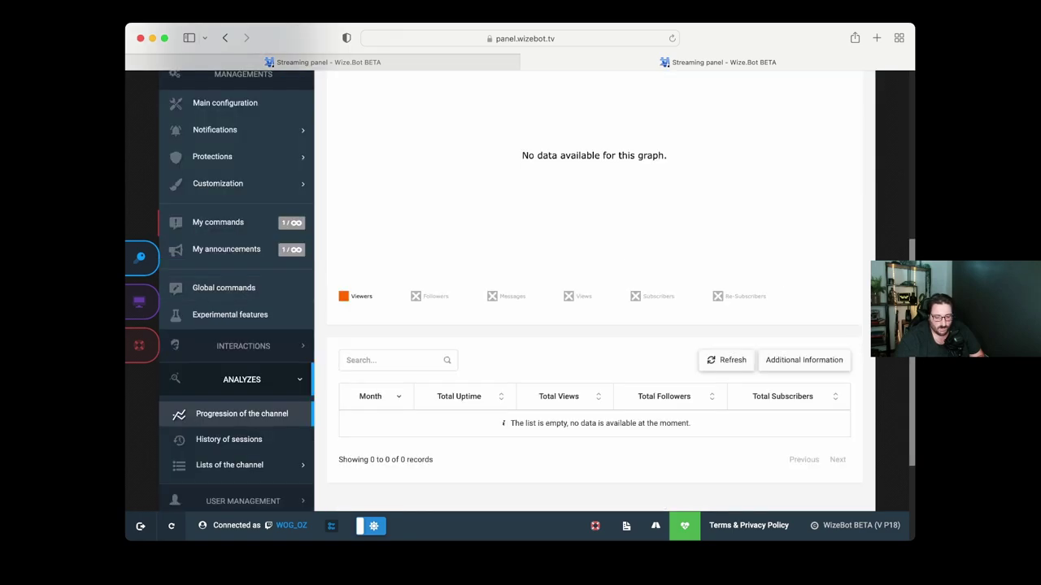
Step: Expand the User Management section to view its operator, VIP, restriction, reset and warning options
{"action": "scroll", "coordinate": [243, 350], "scroll_direction": "down", "scroll_amount": 2}
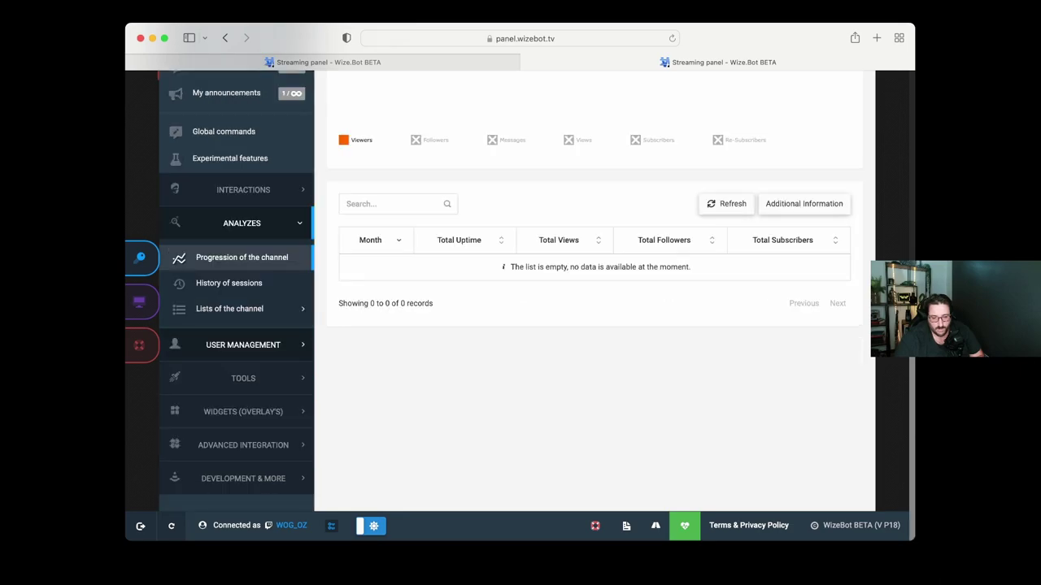
{"action": "left_click", "coordinate": [242, 344]}
{"action": "scroll", "coordinate": [242, 390], "scroll_direction": "down", "scroll_amount": 2}
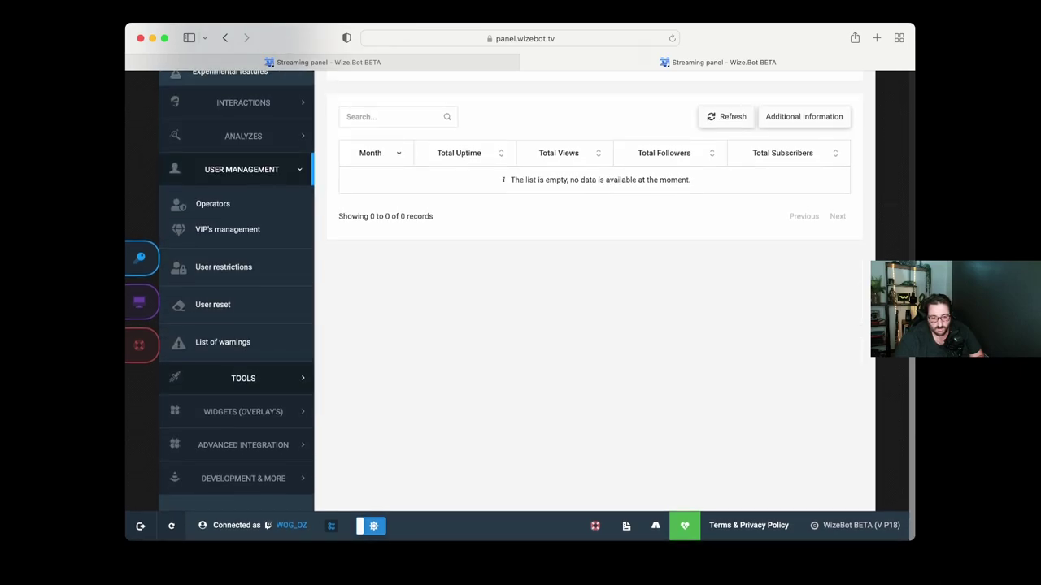
Step: Open the Leaderboard Twitch extension in the Tools section and review its advanced customization colour options
{"action": "left_click", "coordinate": [243, 372]}
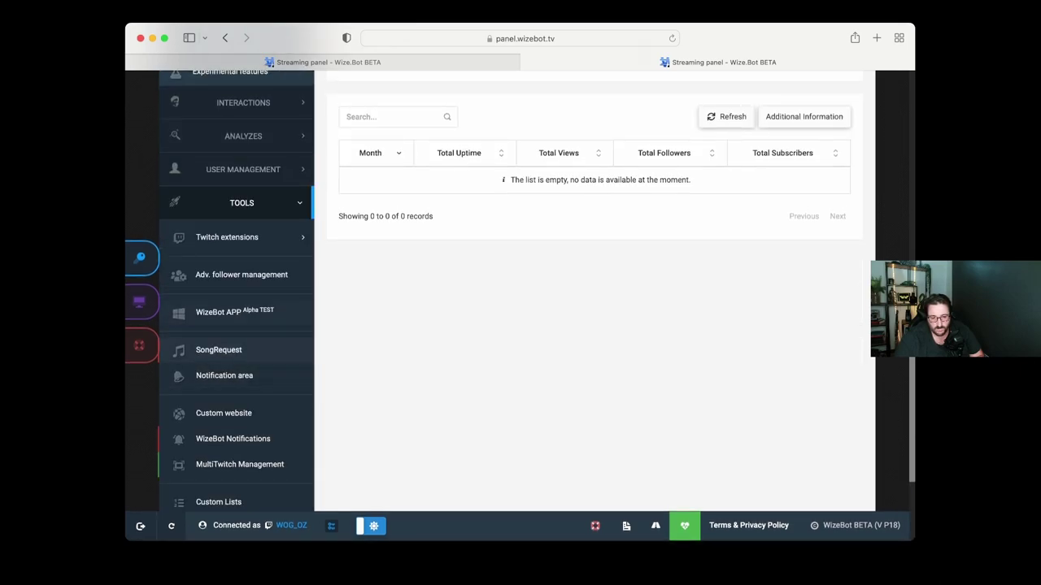
{"action": "left_click", "coordinate": [232, 236]}
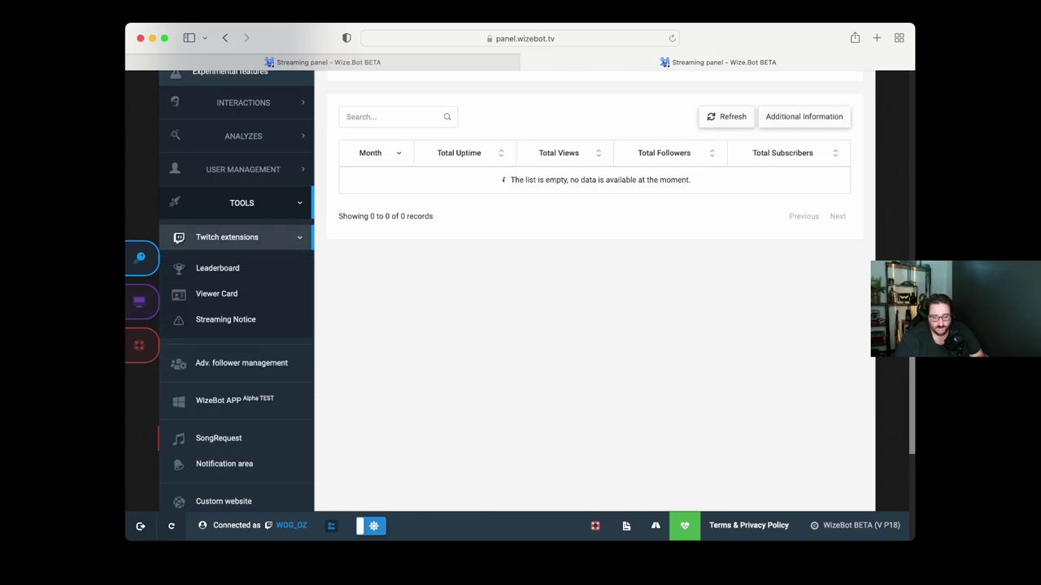
{"action": "left_click", "coordinate": [217, 268]}
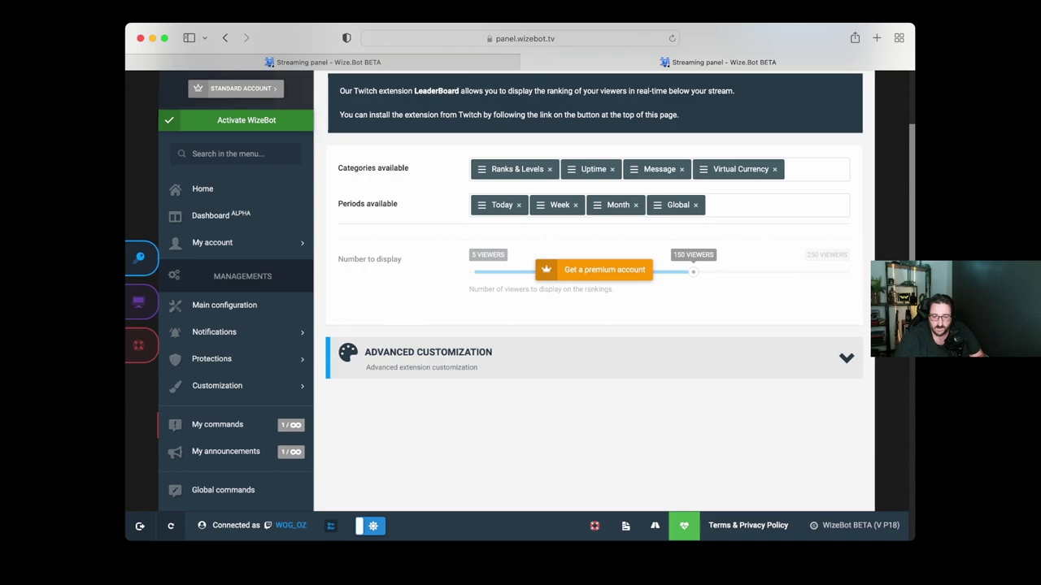
{"action": "left_click", "coordinate": [594, 358]}
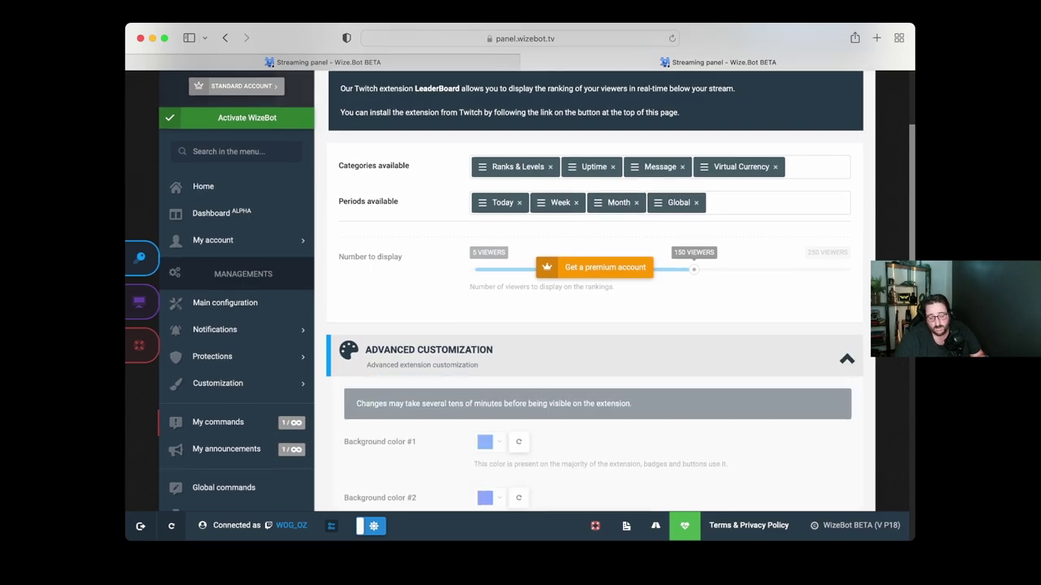
{"action": "scroll", "coordinate": [846, 357], "scroll_direction": "down", "scroll_amount": 5}
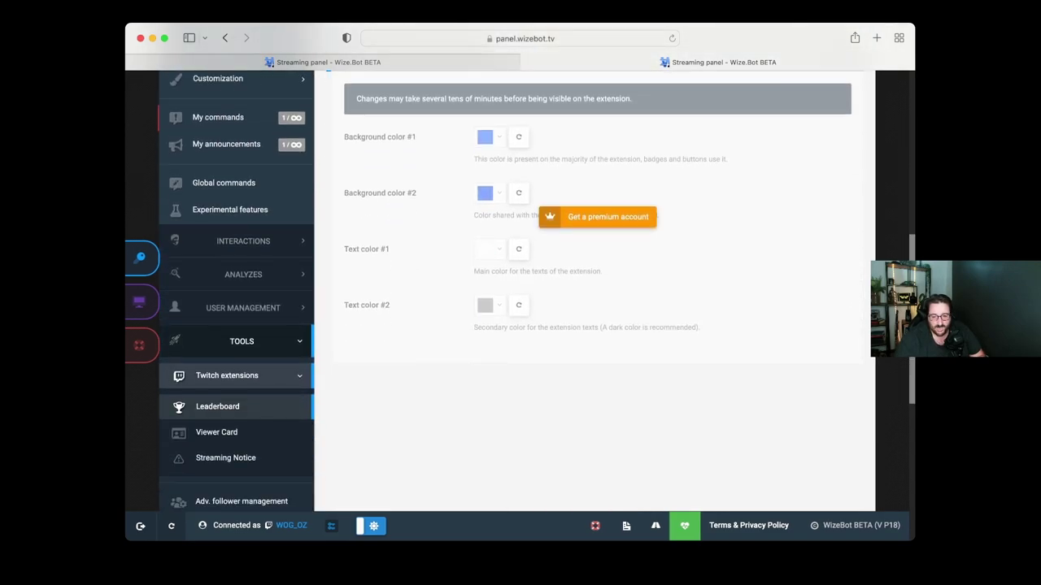
{"action": "scroll", "coordinate": [536, 264], "scroll_direction": "up", "scroll_amount": 1}
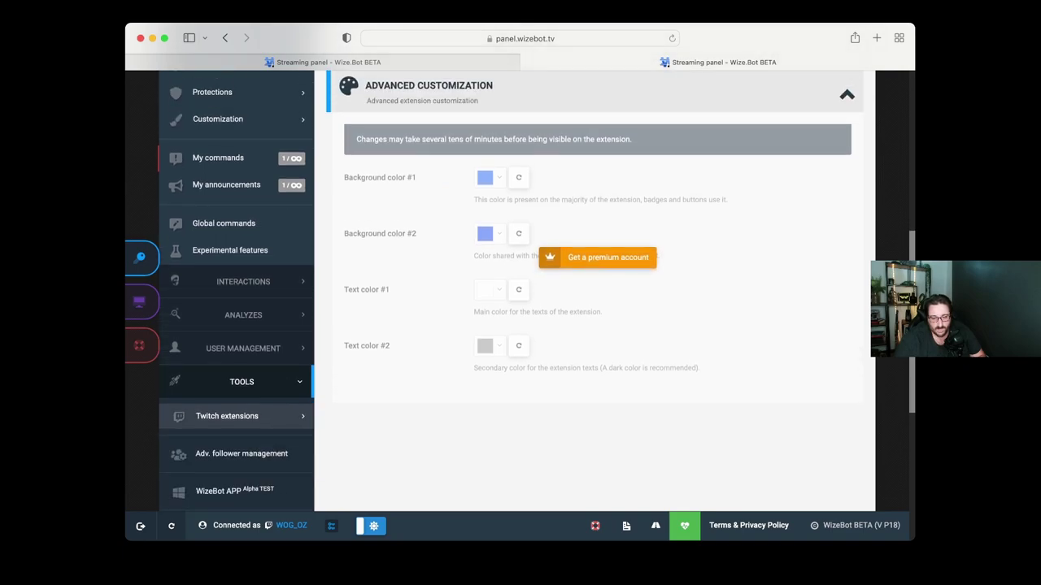
Step: View the Advanced follower management page, reading its cooldowns, authentication requirement, verification degree, follower checking and manual action sections
{"action": "scroll", "coordinate": [537, 264], "scroll_direction": "down", "scroll_amount": 1}
{"action": "left_click", "coordinate": [215, 422]}
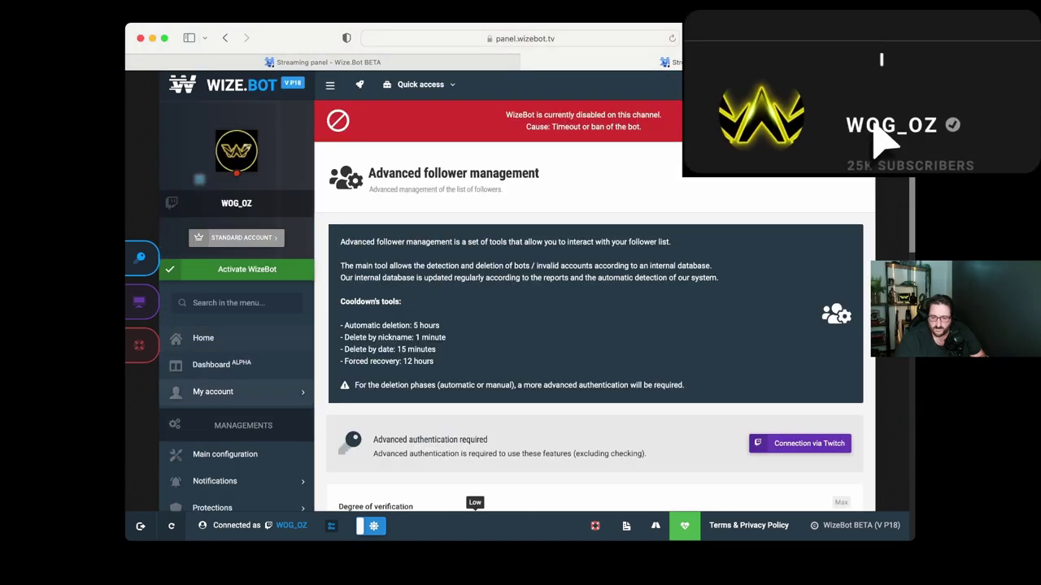
{"action": "scroll", "coordinate": [537, 285], "scroll_direction": "down", "scroll_amount": 3}
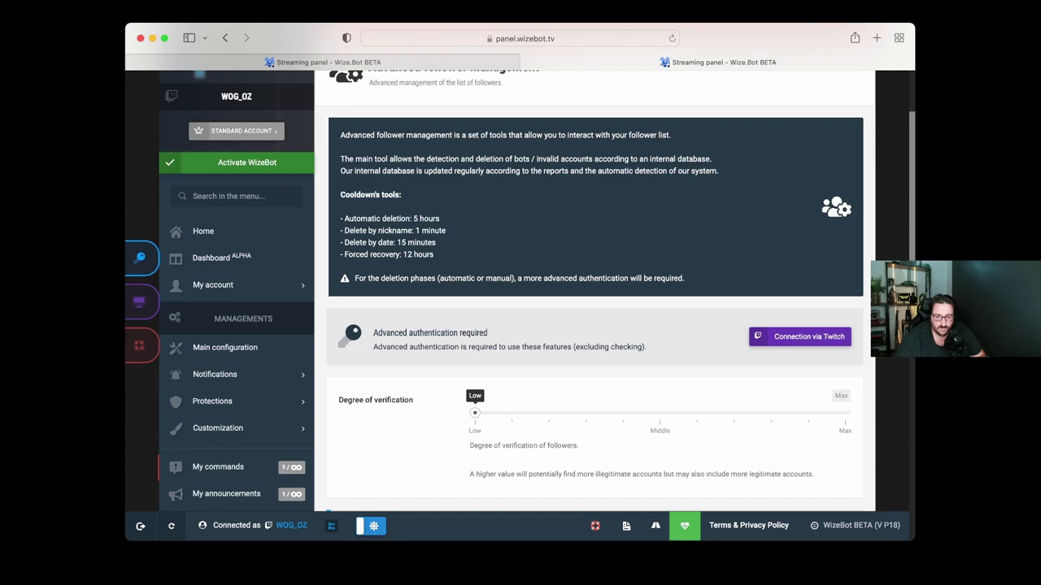
{"action": "scroll", "coordinate": [594, 285], "scroll_direction": "up", "scroll_amount": 1}
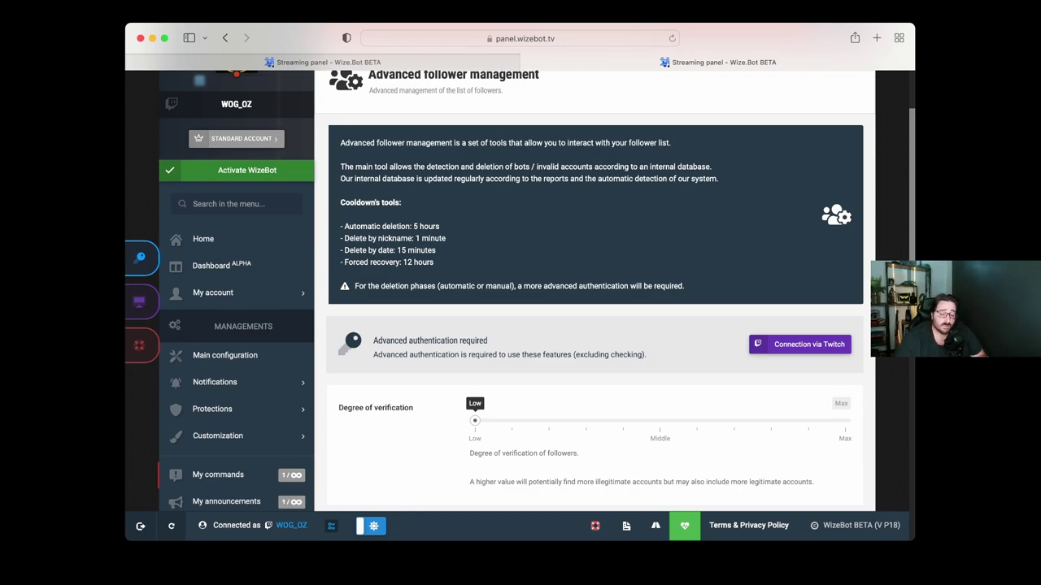
{"action": "scroll", "coordinate": [594, 290], "scroll_direction": "up", "scroll_amount": 1}
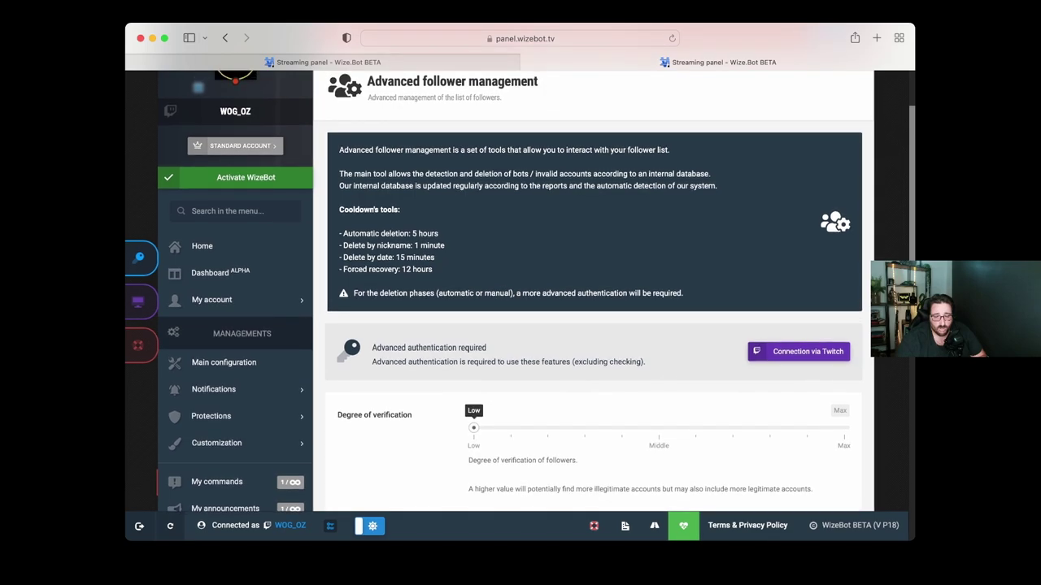
{"action": "scroll", "coordinate": [594, 291], "scroll_direction": "down", "scroll_amount": 1}
{"action": "scroll", "coordinate": [516, 290], "scroll_direction": "up", "scroll_amount": 1}
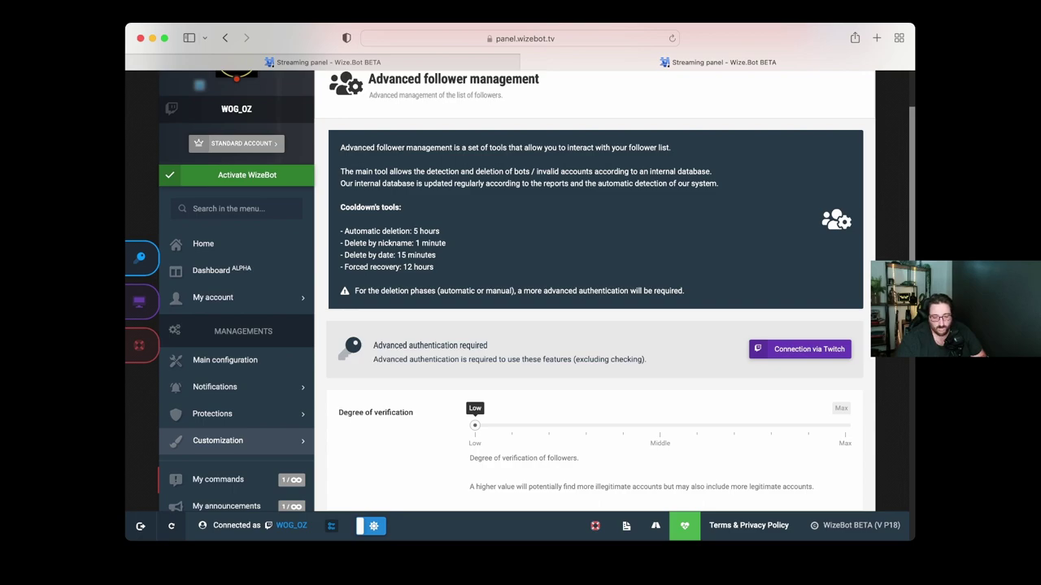
{"action": "scroll", "coordinate": [594, 309], "scroll_direction": "down", "scroll_amount": 10}
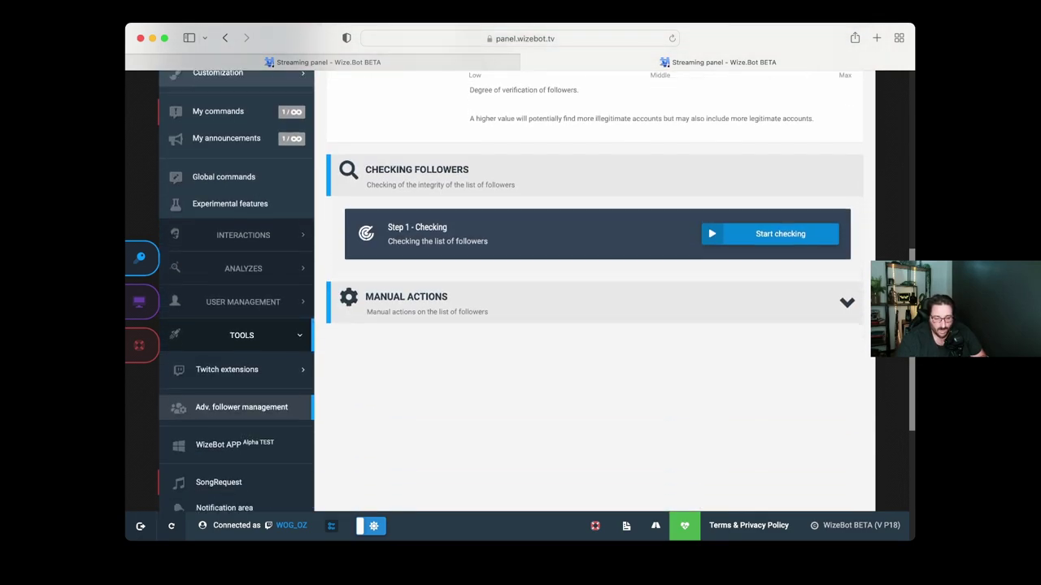
{"action": "scroll", "coordinate": [594, 309], "scroll_direction": "down", "scroll_amount": 2}
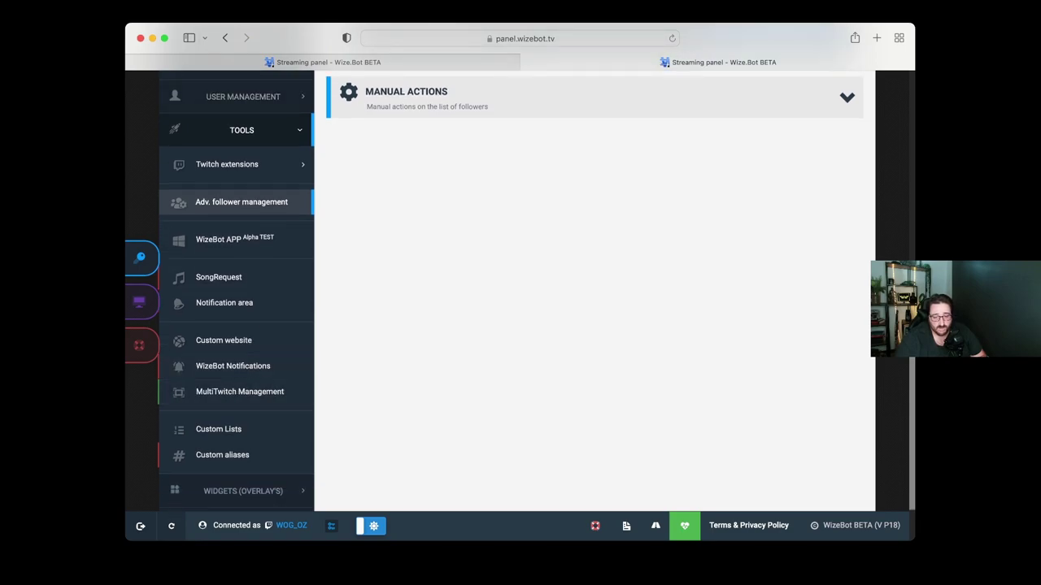
Step: Review the game and third-party service options under Advanced Integration, and expand the Development & More section
{"action": "left_click", "coordinate": [242, 325]}
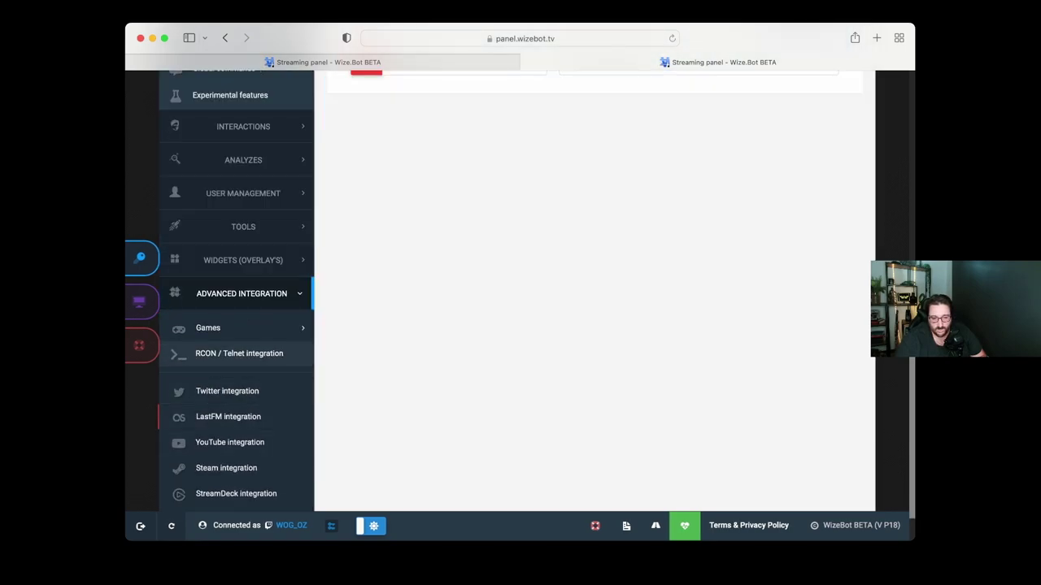
{"action": "scroll", "coordinate": [235, 455], "scroll_direction": "down", "scroll_amount": 1}
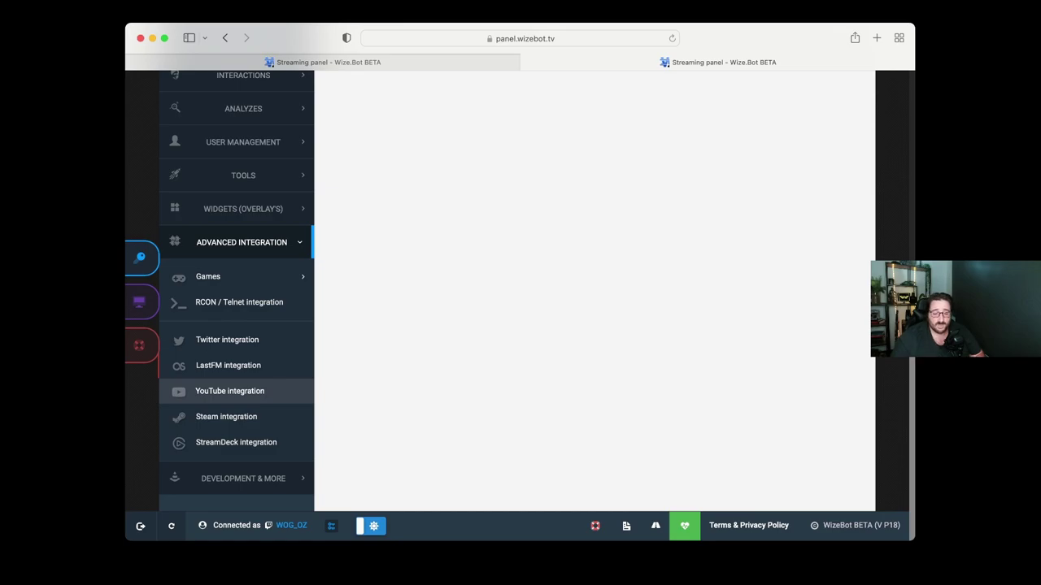
{"action": "left_click", "coordinate": [243, 478]}
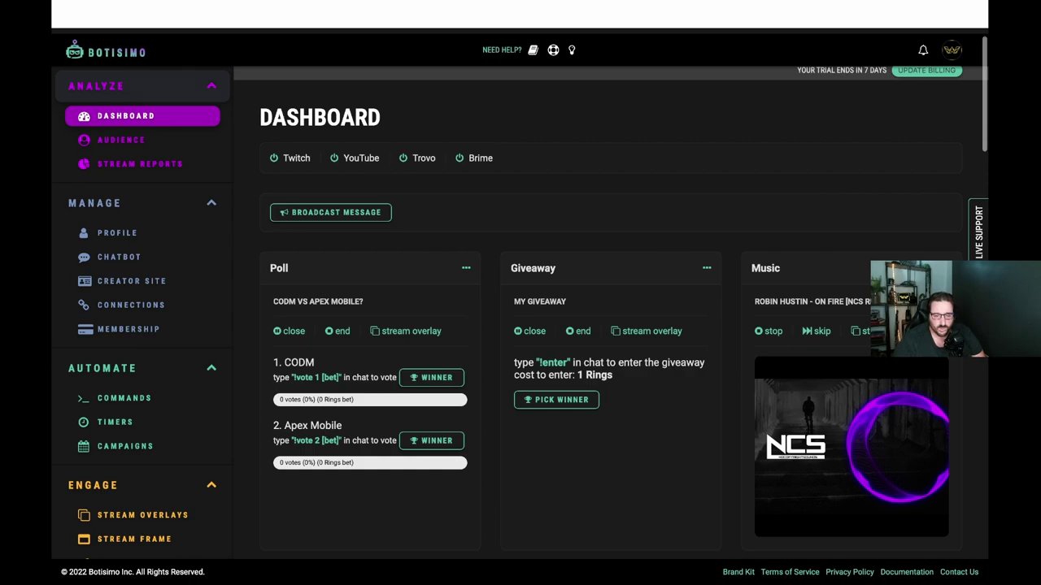
Step: Open the Broadcast Message form on the Botisimo dashboard, review its channel and message fields, and close it without sending
{"action": "scroll", "coordinate": [610, 317], "scroll_direction": "down", "scroll_amount": 1}
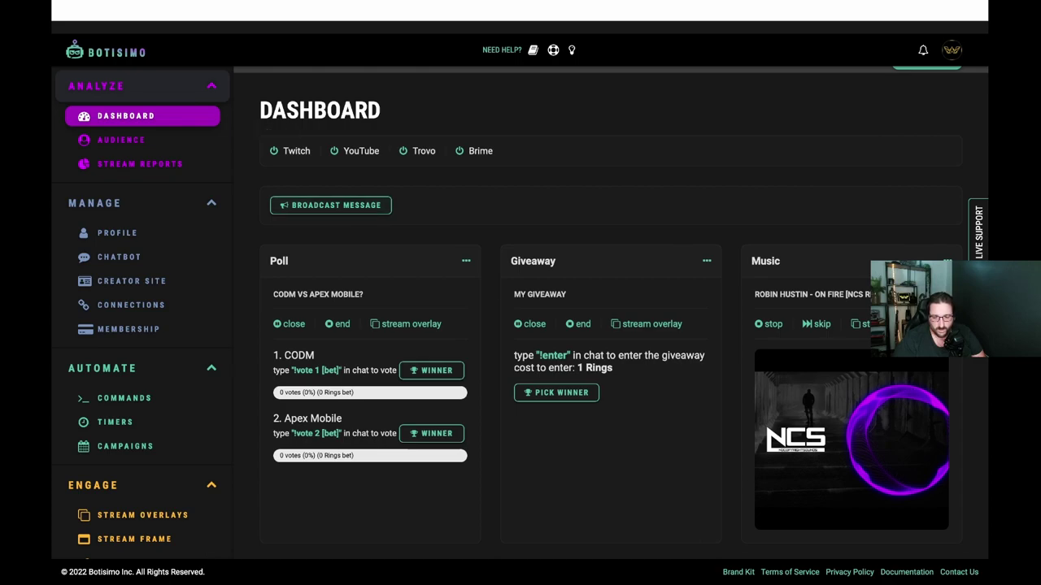
{"action": "left_click", "coordinate": [330, 205]}
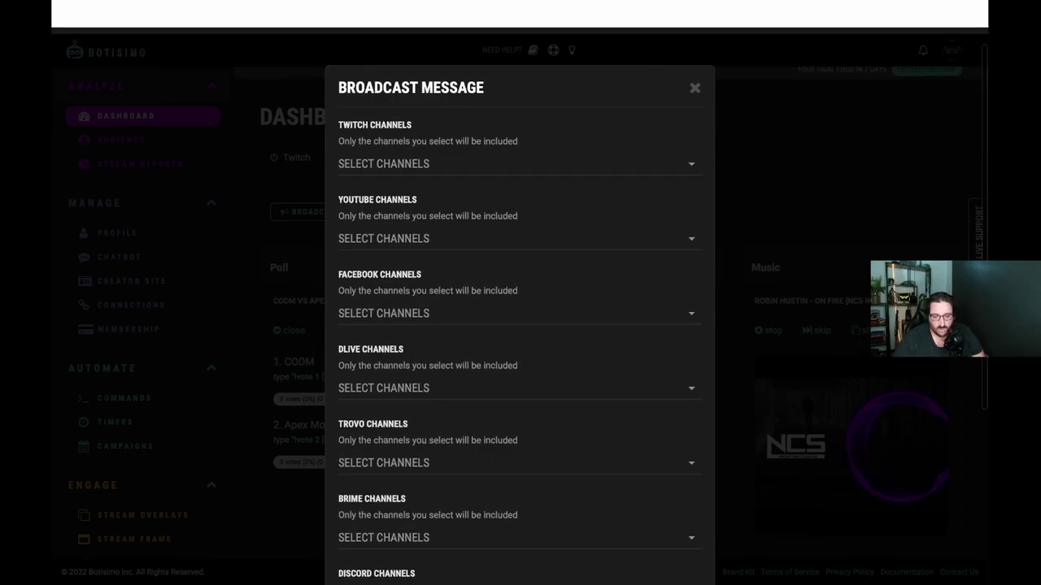
{"action": "scroll", "coordinate": [520, 326], "scroll_direction": "down", "scroll_amount": 3}
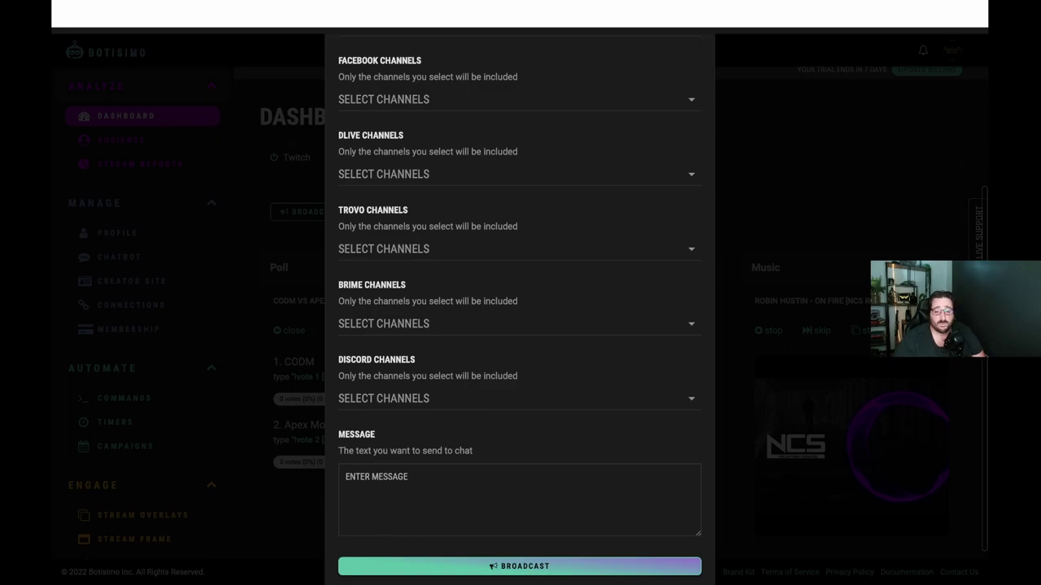
{"action": "scroll", "coordinate": [520, 326], "scroll_direction": "up", "scroll_amount": 3}
{"action": "scroll", "coordinate": [520, 325], "scroll_direction": "down", "scroll_amount": 3}
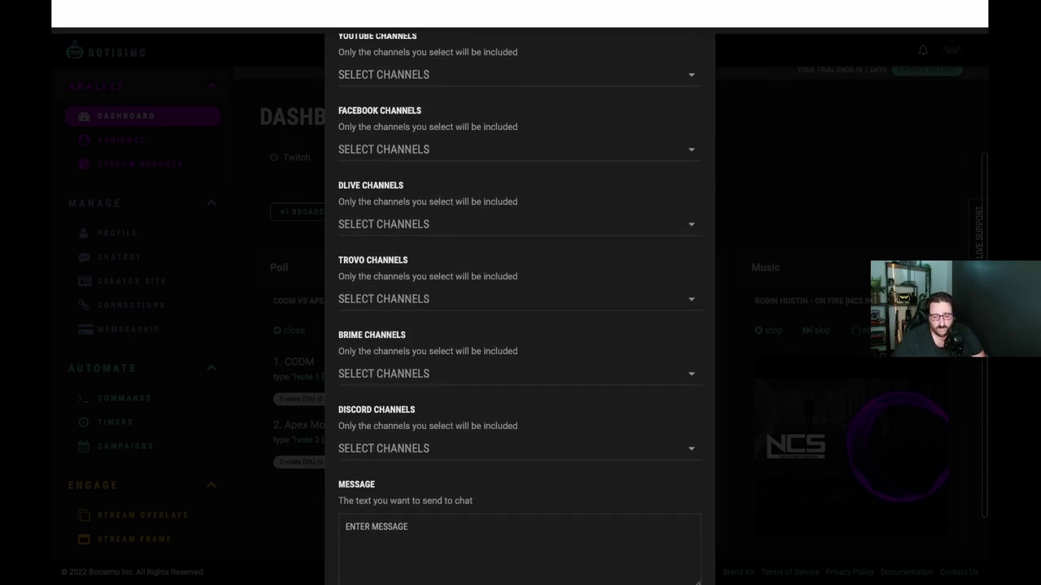
{"action": "scroll", "coordinate": [520, 325], "scroll_direction": "up", "scroll_amount": 3}
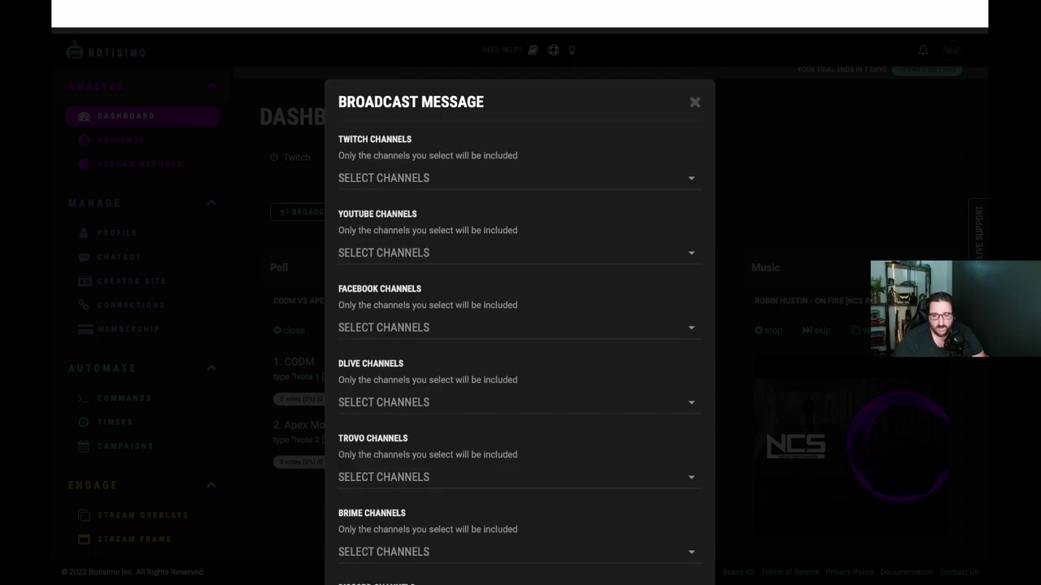
{"action": "key", "text": "Escape"}
{"action": "scroll", "coordinate": [609, 325], "scroll_direction": "up", "scroll_amount": 1}
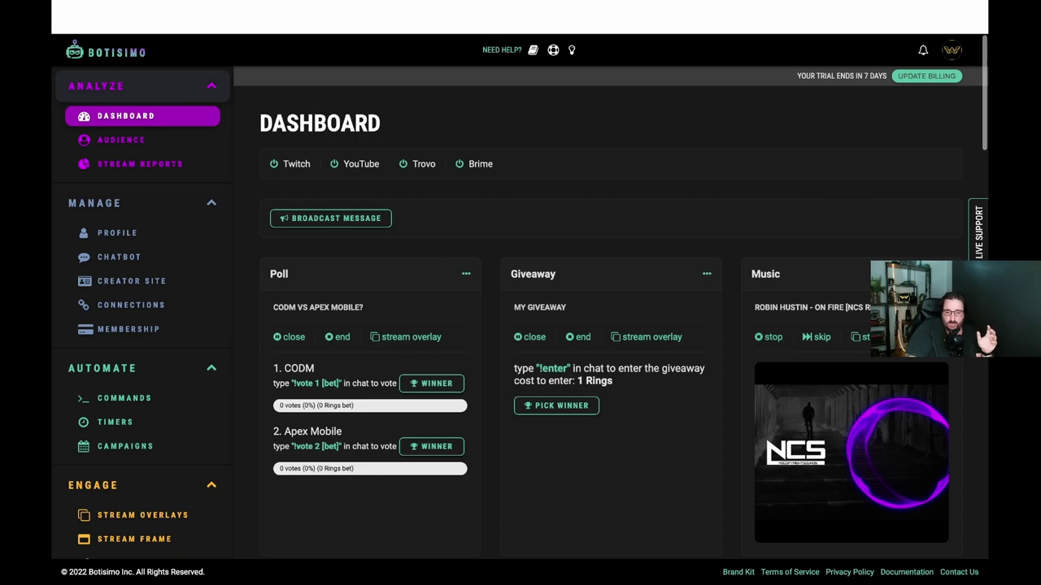
Step: Examine the dashboard's events, leaderboard, chat cloud and the charts for users, chat activity, timeouts, command usage and shop purchases
{"action": "scroll", "coordinate": [780, 423], "scroll_direction": "down", "scroll_amount": 6}
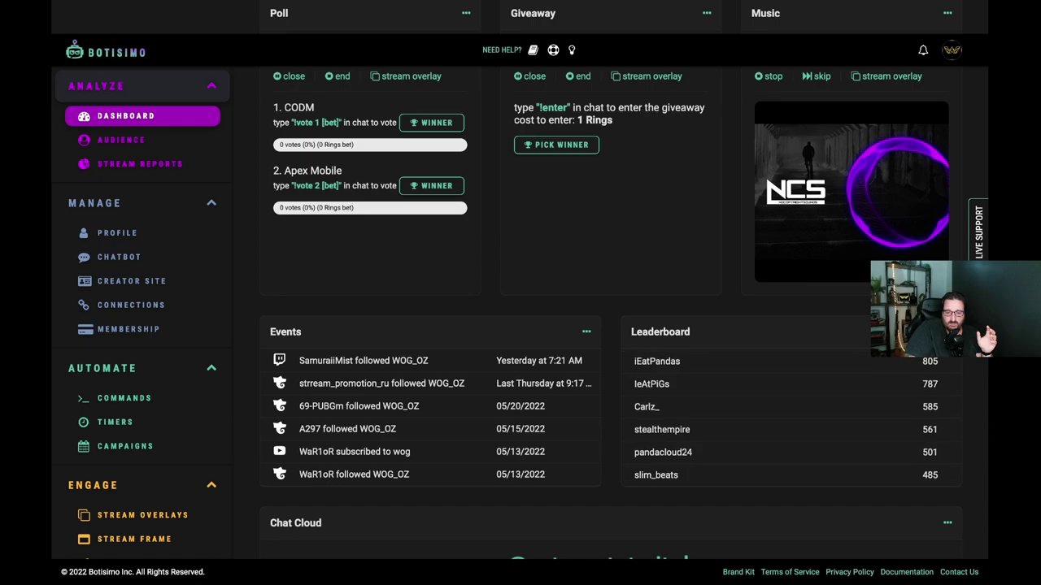
{"action": "scroll", "coordinate": [618, 325], "scroll_direction": "down", "scroll_amount": 2}
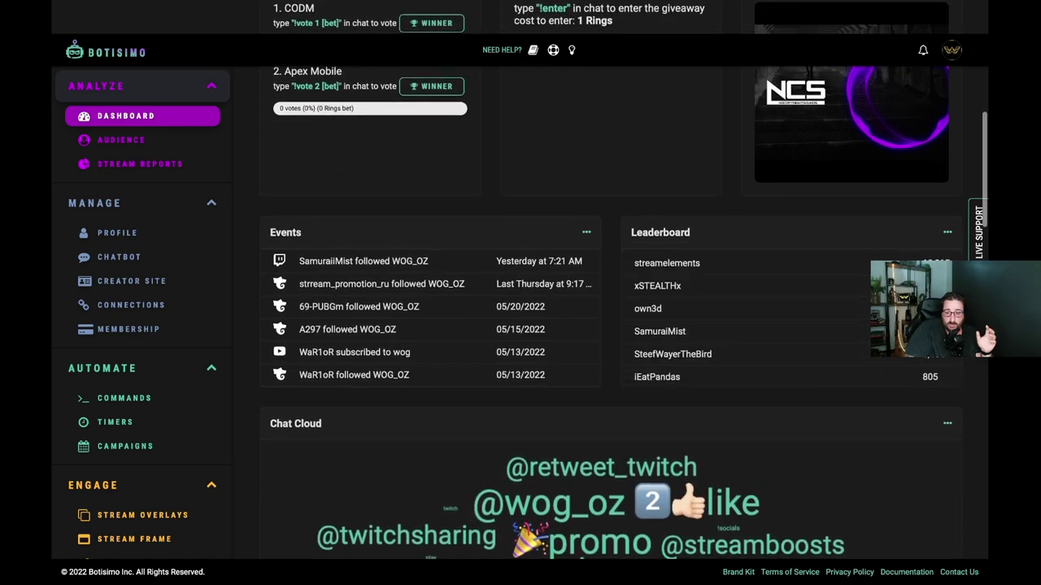
{"action": "scroll", "coordinate": [610, 325], "scroll_direction": "up", "scroll_amount": 1}
{"action": "scroll", "coordinate": [430, 317], "scroll_direction": "down", "scroll_amount": 2}
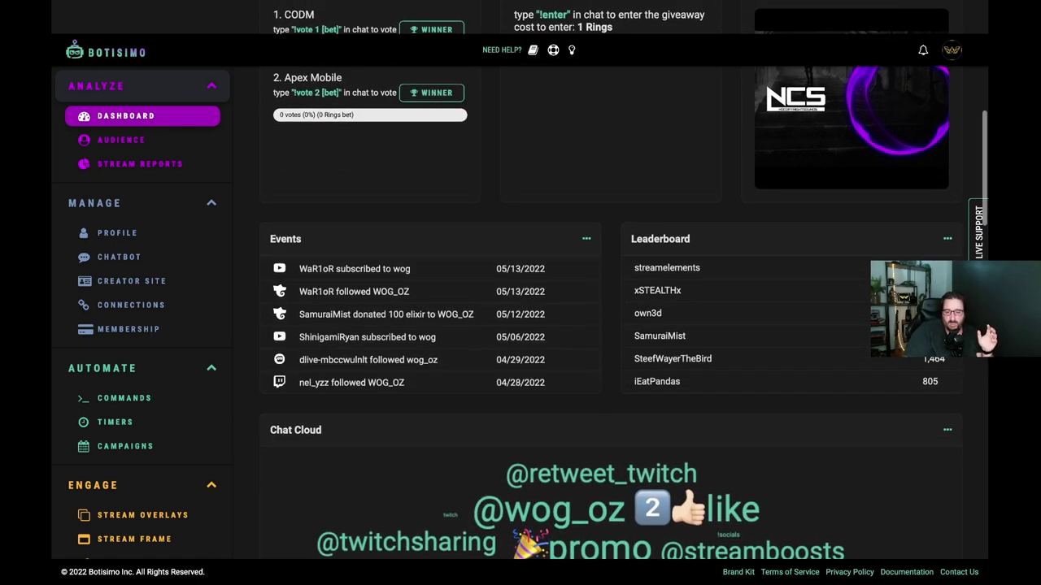
{"action": "scroll", "coordinate": [618, 325], "scroll_direction": "down", "scroll_amount": 5}
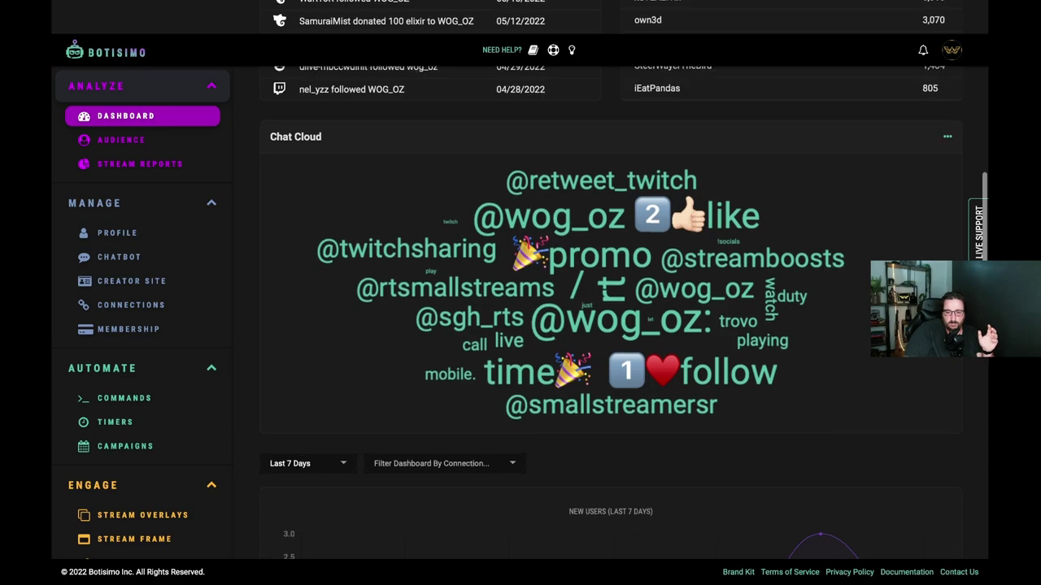
{"action": "scroll", "coordinate": [390, 244], "scroll_direction": "down", "scroll_amount": 6}
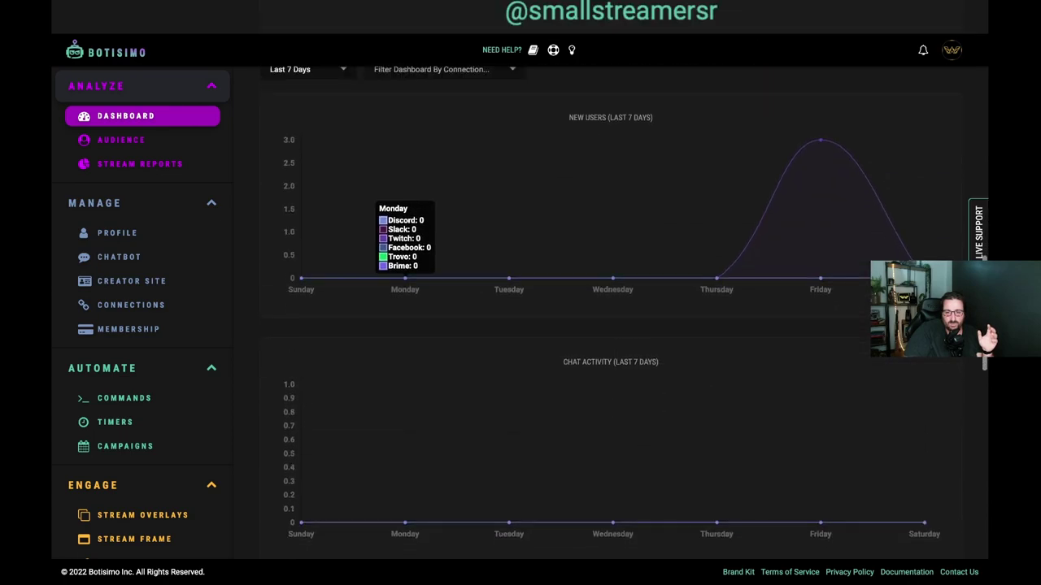
{"action": "scroll", "coordinate": [407, 244], "scroll_direction": "up", "scroll_amount": 2}
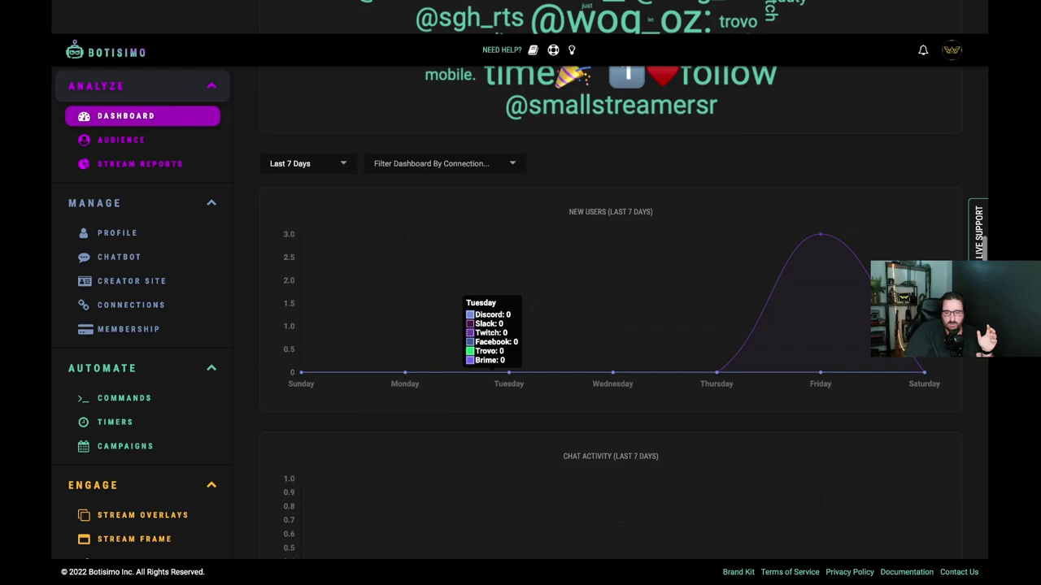
{"action": "scroll", "coordinate": [492, 374], "scroll_direction": "down", "scroll_amount": 6}
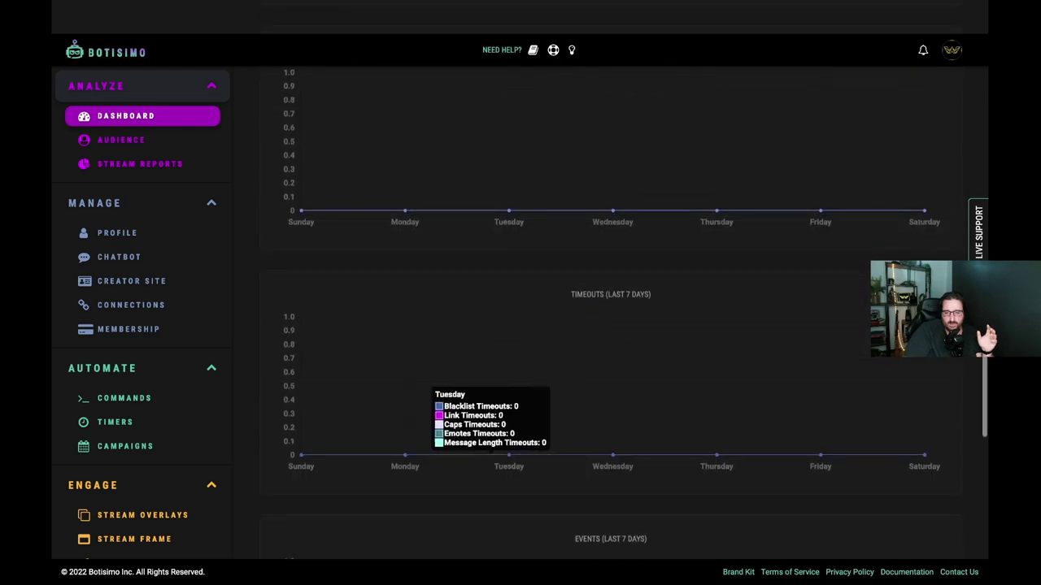
{"action": "scroll", "coordinate": [504, 391], "scroll_direction": "down", "scroll_amount": 4}
{"action": "scroll", "coordinate": [544, 341], "scroll_direction": "down", "scroll_amount": 4}
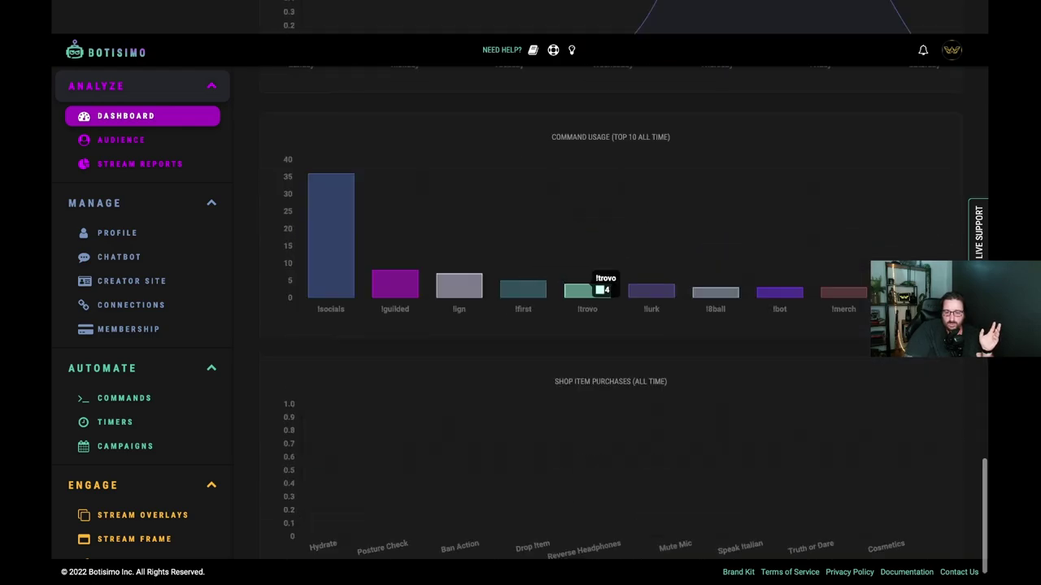
{"action": "scroll", "coordinate": [443, 284], "scroll_direction": "up", "scroll_amount": 1}
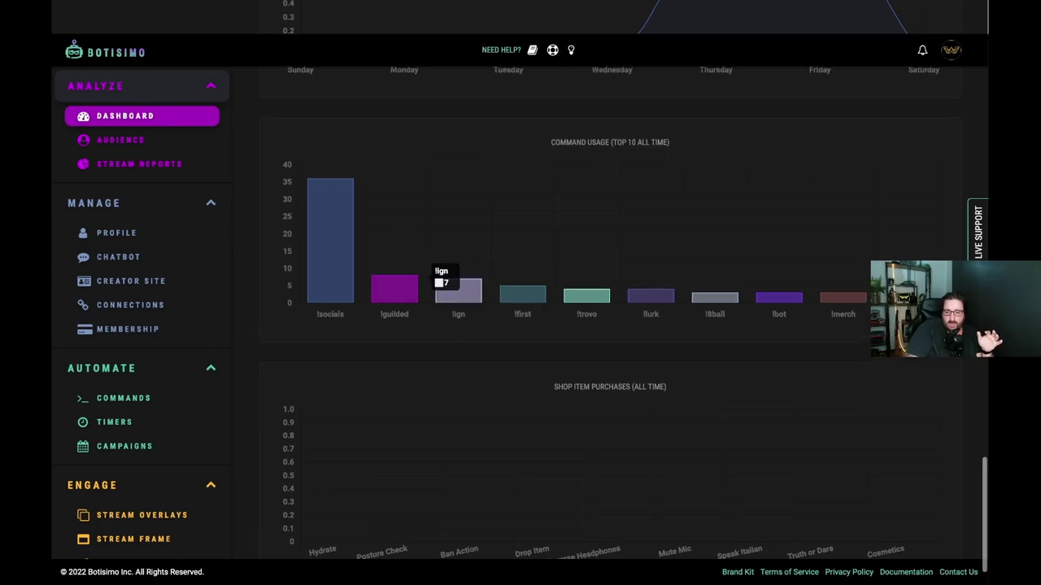
{"action": "scroll", "coordinate": [443, 280], "scroll_direction": "down", "scroll_amount": 1}
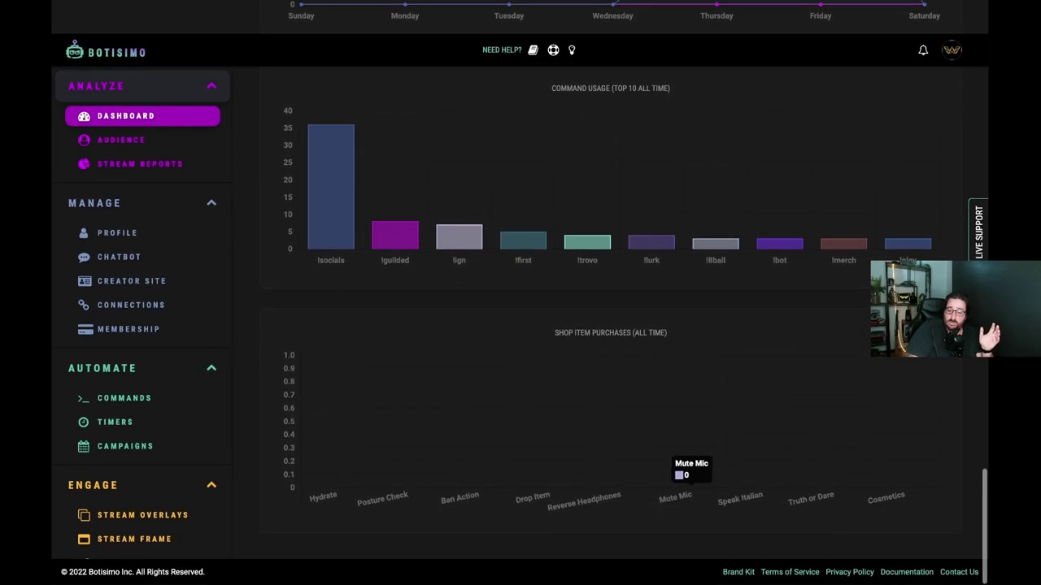
{"action": "scroll", "coordinate": [687, 471], "scroll_direction": "up", "scroll_amount": 10}
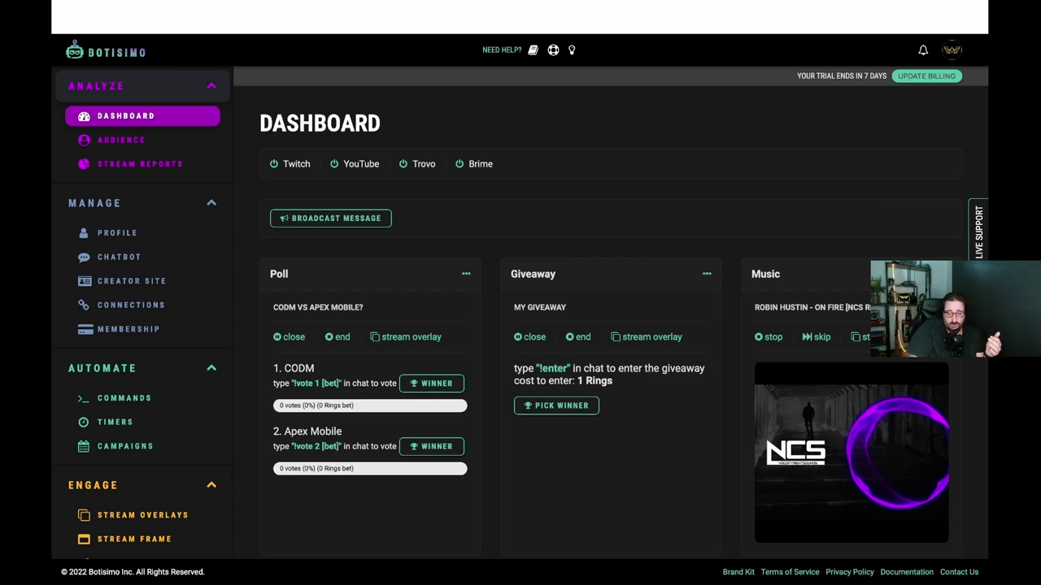
Step: Open the Audience page, filter the viewers by YouTube, Trovo, Brime and Twitch in turn, and highlight the first Twitch viewer's Rings
{"action": "left_click", "coordinate": [121, 140]}
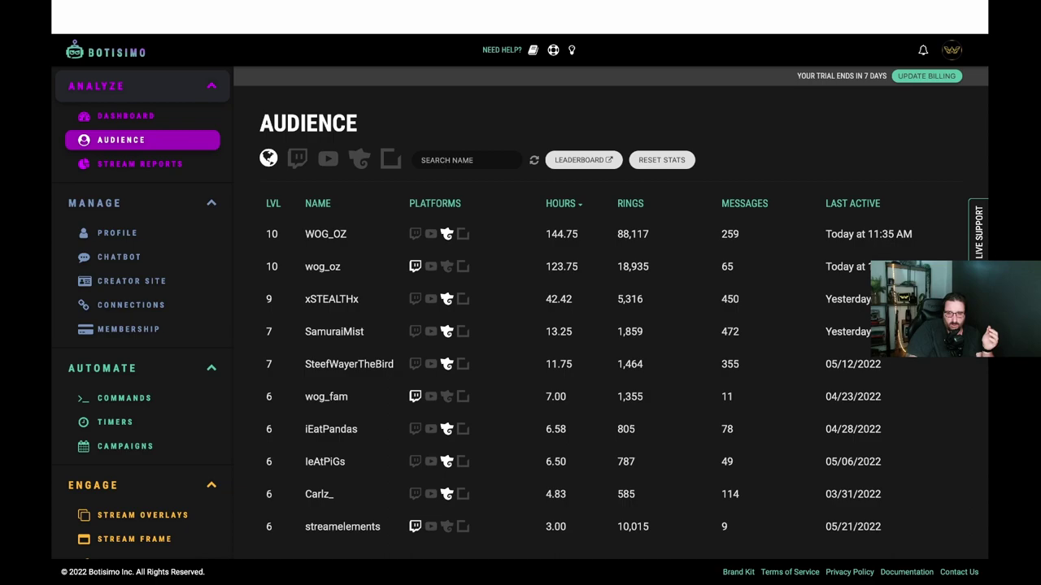
{"action": "left_click", "coordinate": [328, 160]}
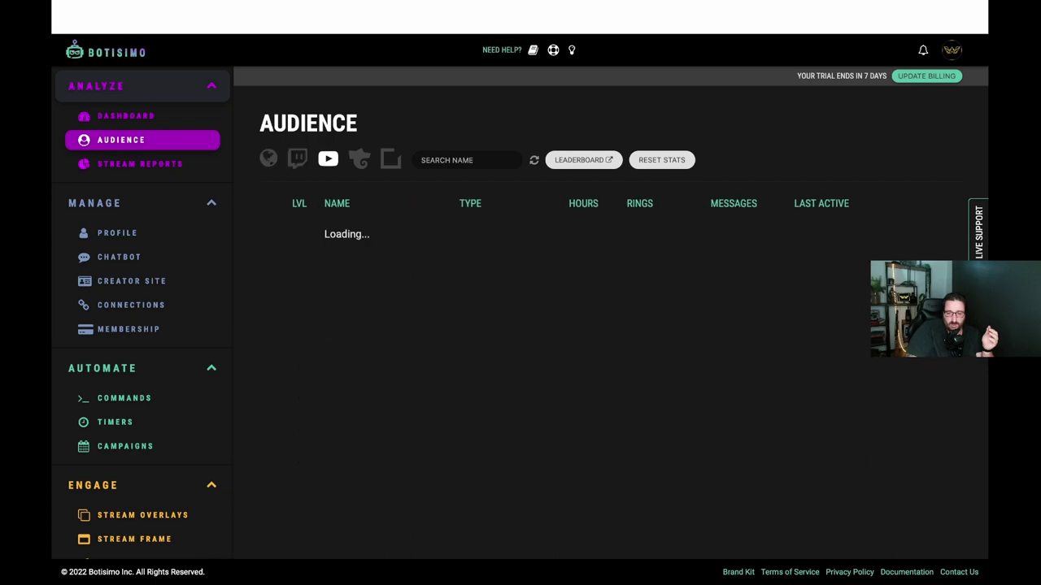
{"action": "left_click", "coordinate": [358, 160]}
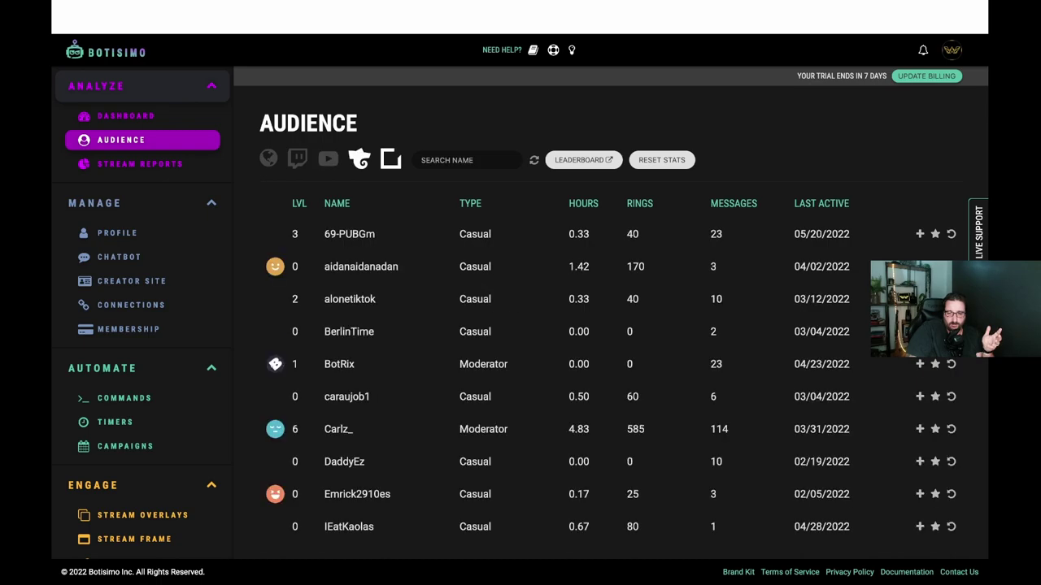
{"action": "left_click", "coordinate": [391, 160]}
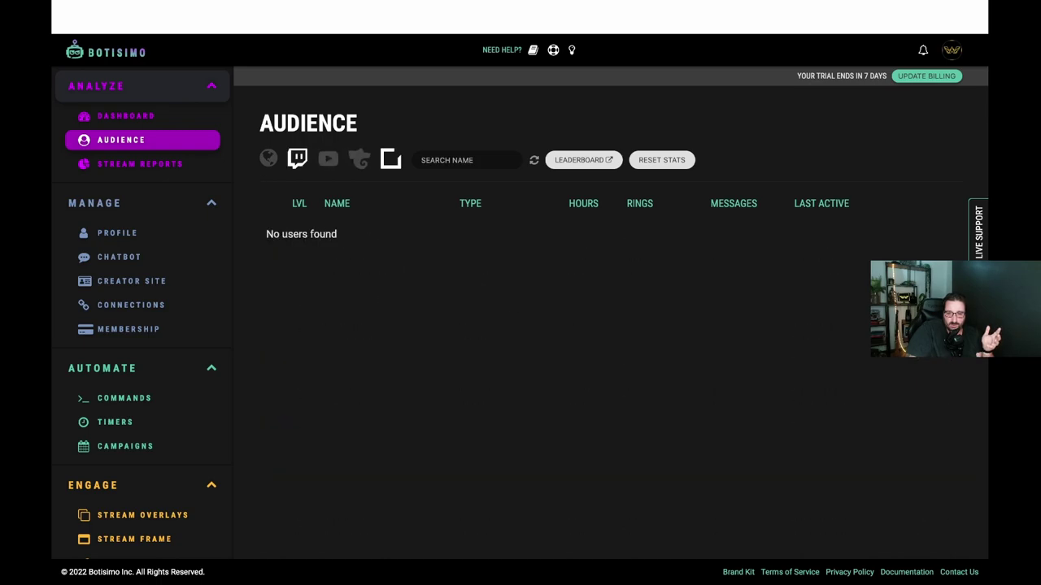
{"action": "left_click", "coordinate": [297, 158]}
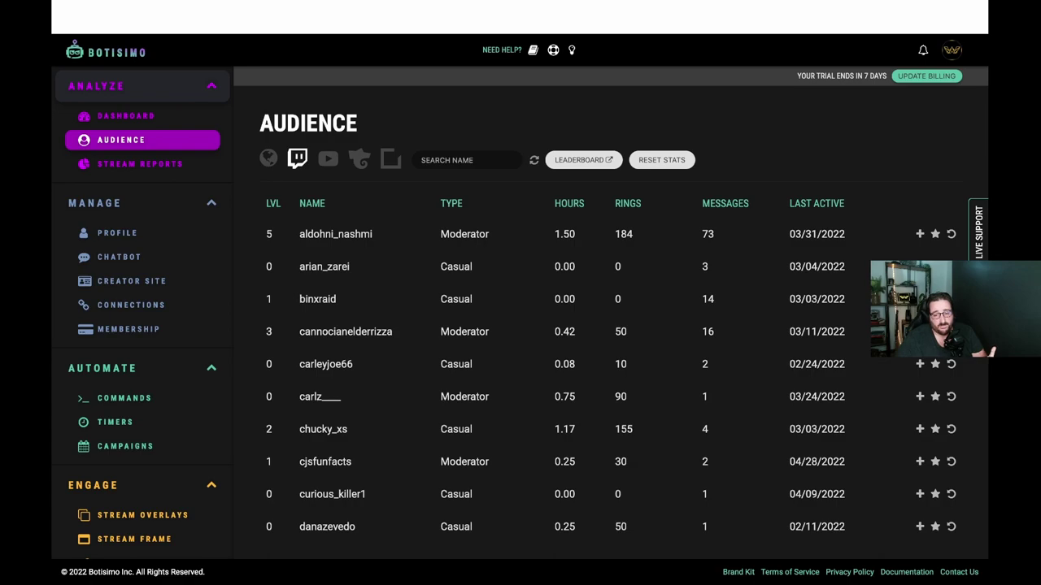
{"action": "left_click_drag", "start_coordinate": [614, 235], "coordinate": [632, 234]}
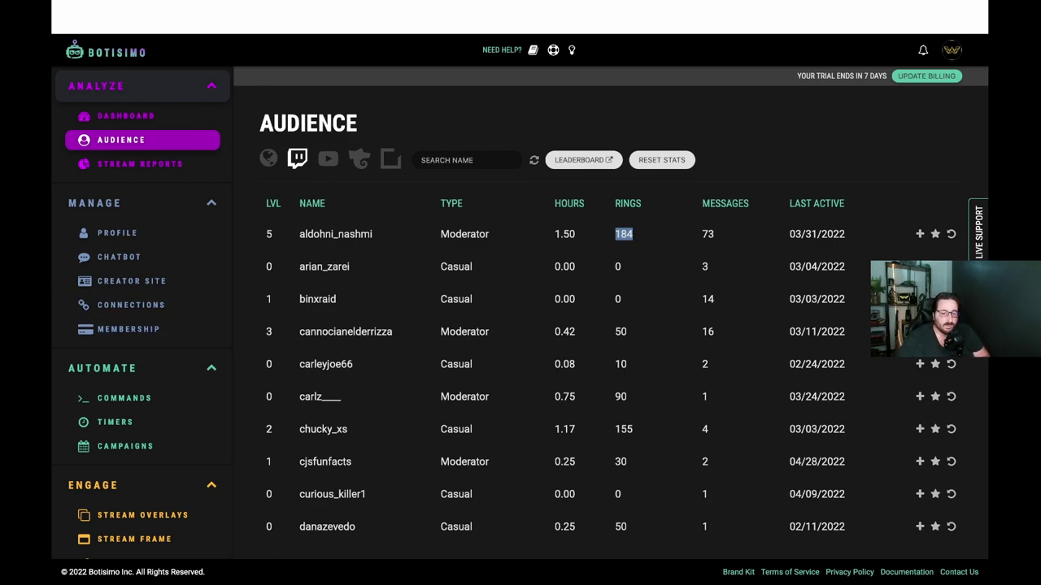
Step: View the Stream Reports list, and review the Profile page from the account settings down to the account deletion section
{"action": "left_click", "coordinate": [142, 163]}
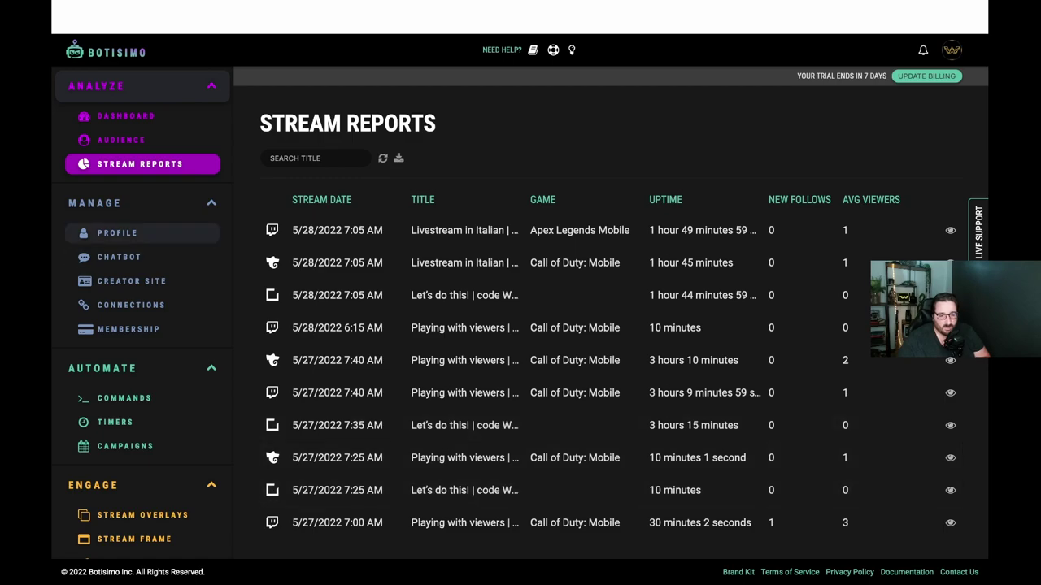
{"action": "left_click", "coordinate": [142, 233]}
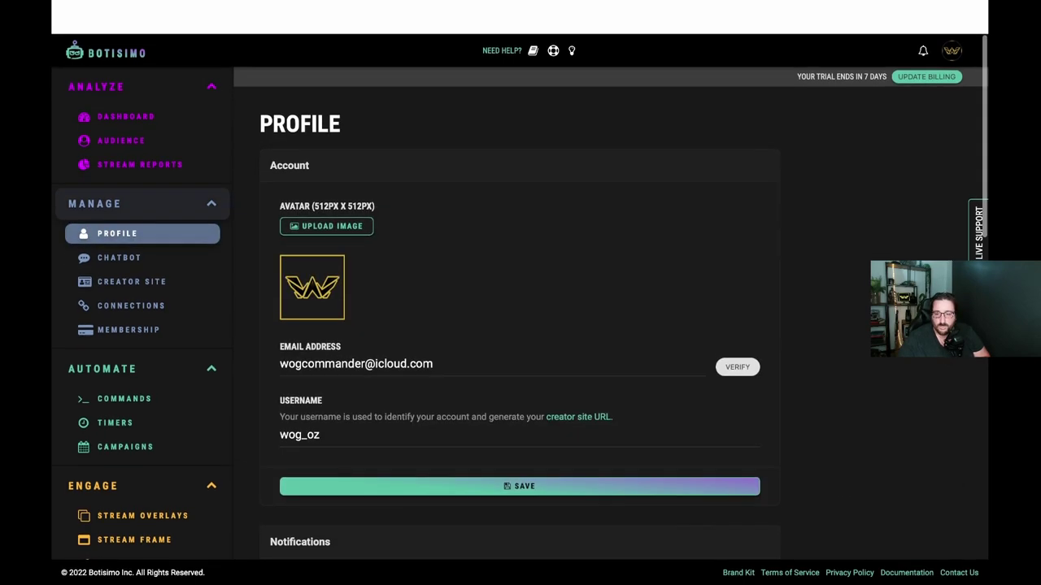
{"action": "scroll", "coordinate": [520, 325], "scroll_direction": "down", "scroll_amount": 5}
{"action": "scroll", "coordinate": [521, 325], "scroll_direction": "down", "scroll_amount": 5}
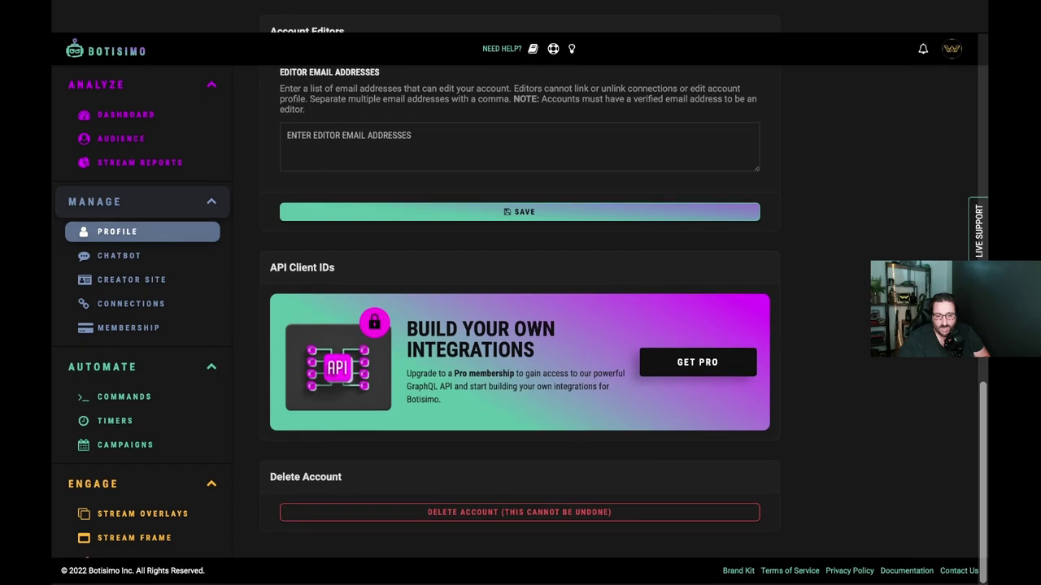
{"action": "scroll", "coordinate": [521, 325], "scroll_direction": "up", "scroll_amount": 10}
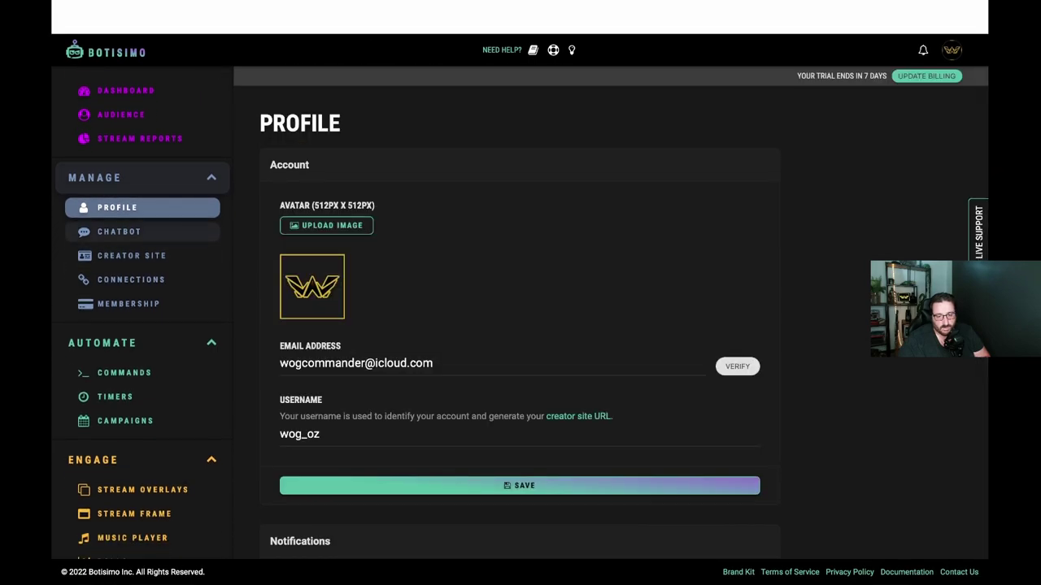
Step: Go through the Chatbot and Creator Site settings pages, and open the public creator site from its URL
{"action": "left_click", "coordinate": [119, 232]}
{"action": "left_click", "coordinate": [132, 255]}
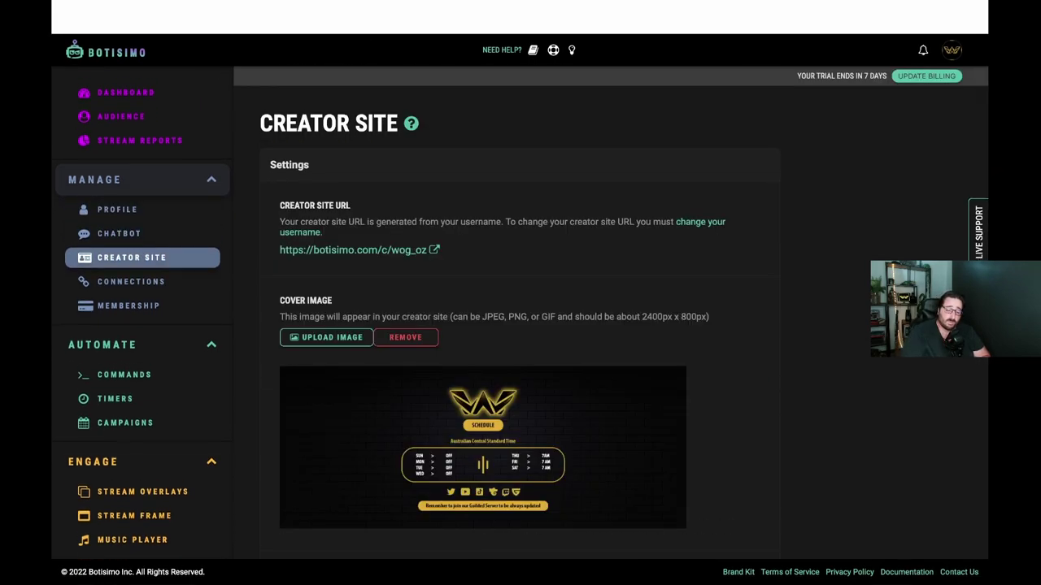
{"action": "scroll", "coordinate": [143, 325], "scroll_direction": "down", "scroll_amount": 1}
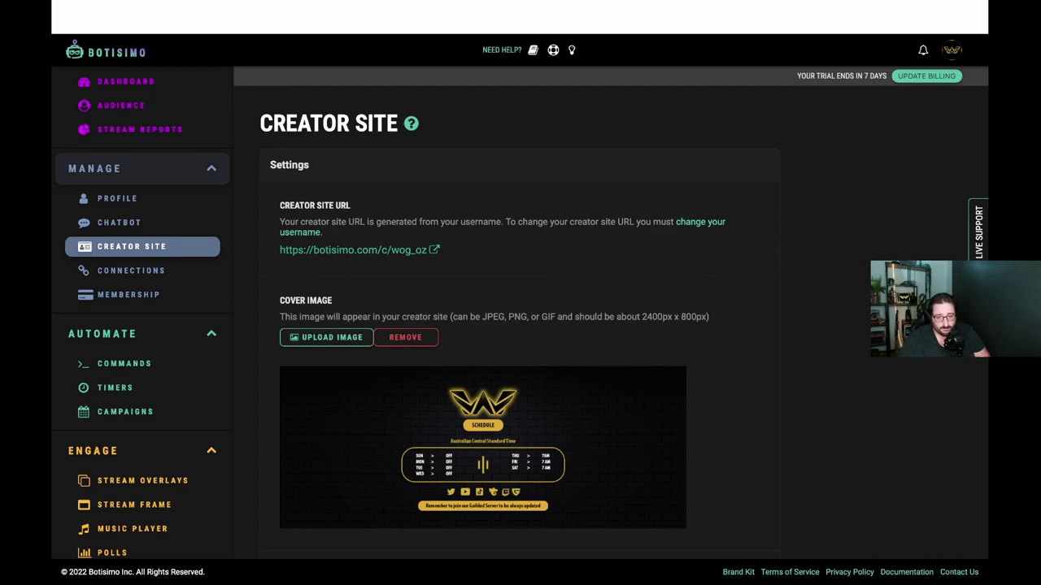
{"action": "left_click", "coordinate": [353, 250]}
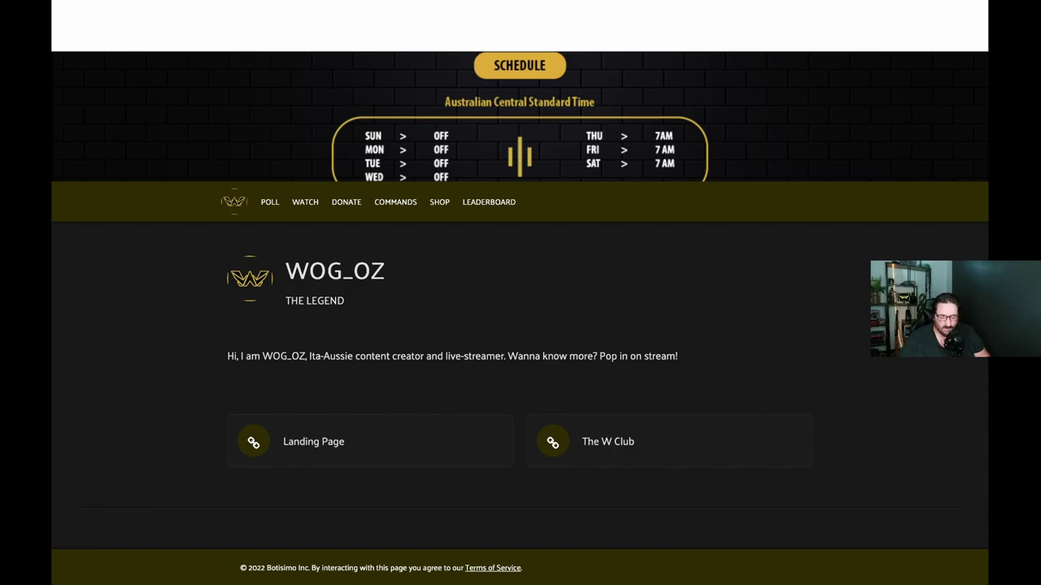
Step: Look over the creator site's schedule banner, introduction text, Landing Page and The W Club links, and Poll section
{"action": "scroll", "coordinate": [520, 366], "scroll_direction": "down", "scroll_amount": 2}
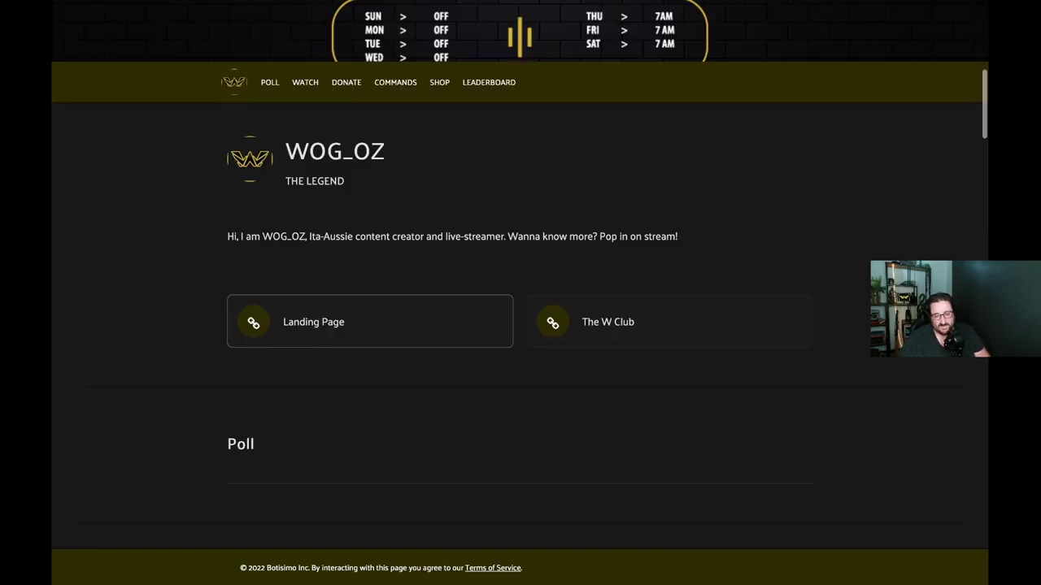
{"action": "scroll", "coordinate": [370, 325], "scroll_direction": "down", "scroll_amount": 1}
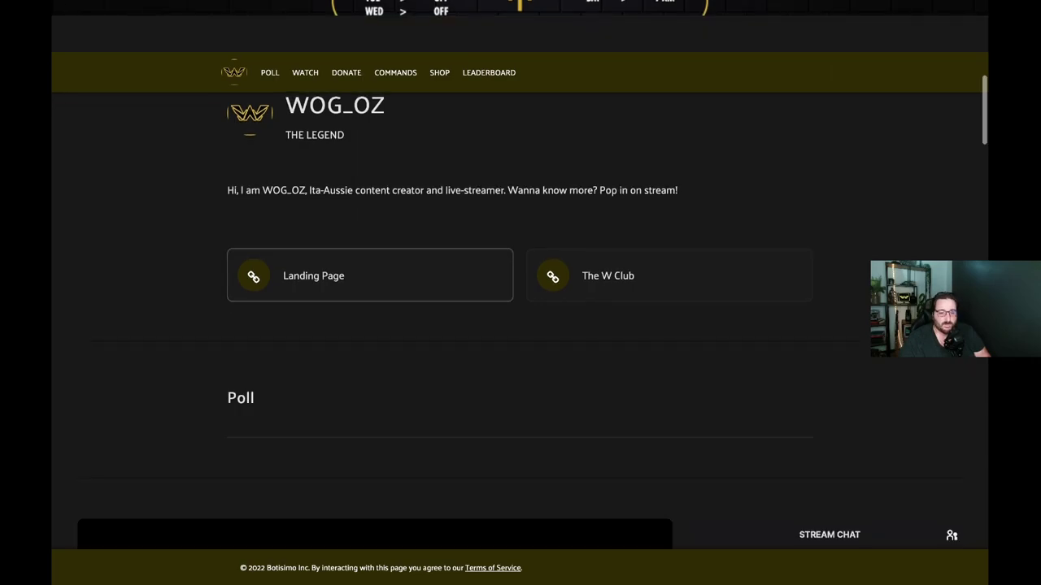
{"action": "scroll", "coordinate": [370, 325], "scroll_direction": "down", "scroll_amount": 1}
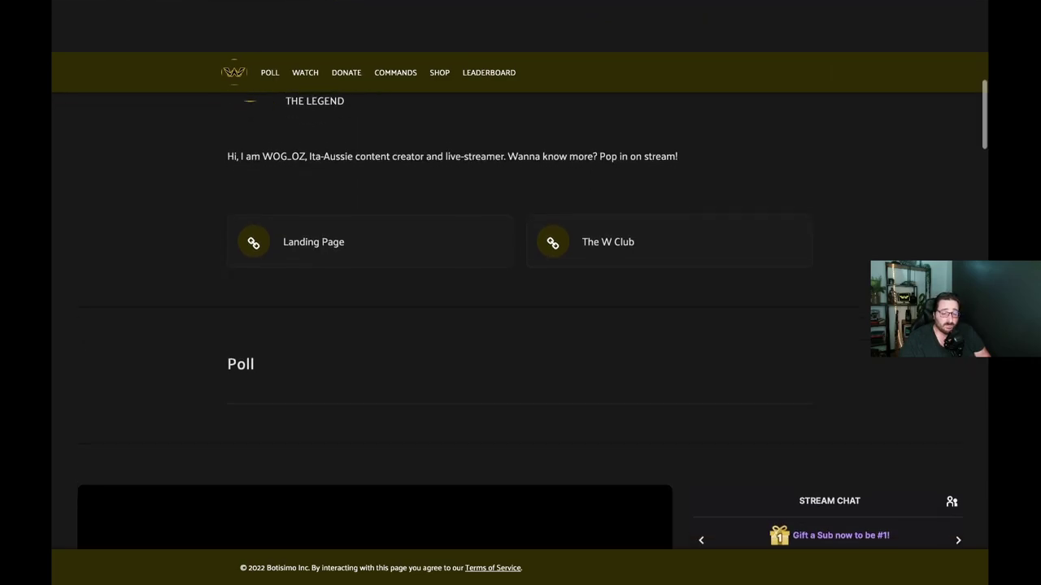
{"action": "scroll", "coordinate": [369, 325], "scroll_direction": "up", "scroll_amount": 5}
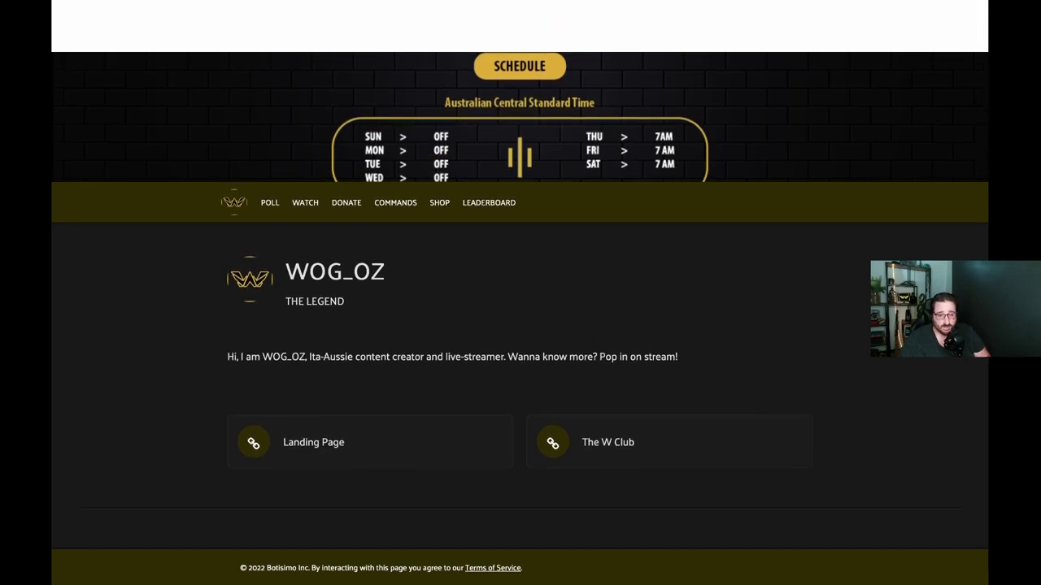
{"action": "scroll", "coordinate": [369, 326], "scroll_direction": "down", "scroll_amount": 3}
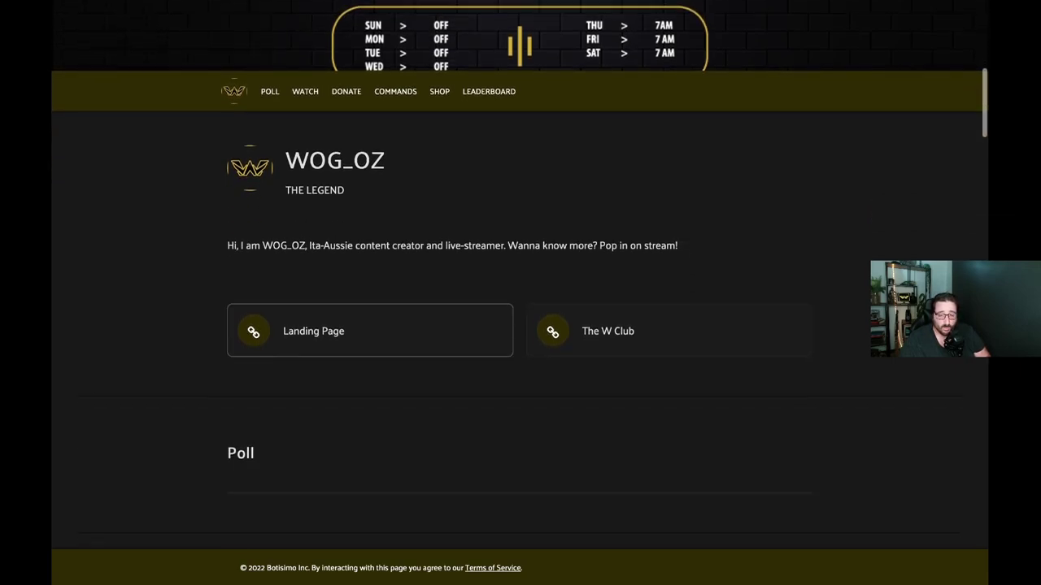
Step: View the creator site's stream player and chat, switching the embedded channel to YouTube, Trovo and Brime in turn
{"action": "scroll", "coordinate": [370, 325], "scroll_direction": "down", "scroll_amount": 12}
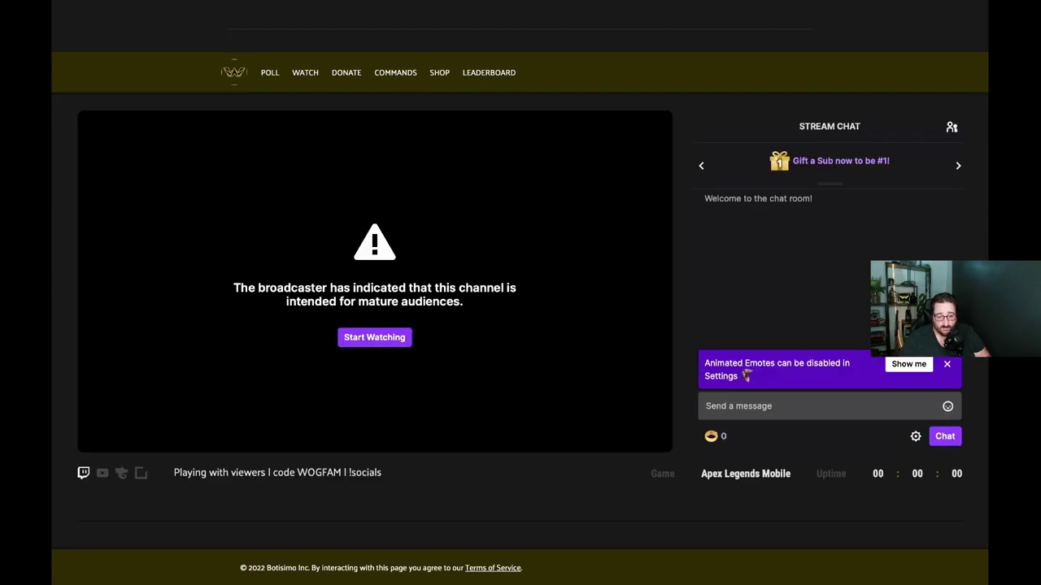
{"action": "left_click", "coordinate": [102, 473]}
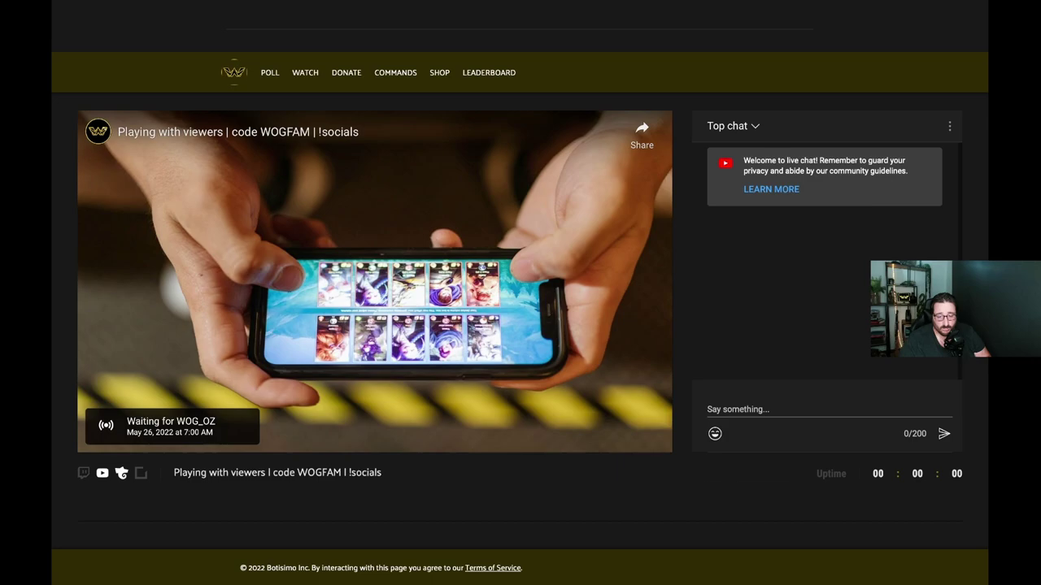
{"action": "left_click", "coordinate": [121, 473]}
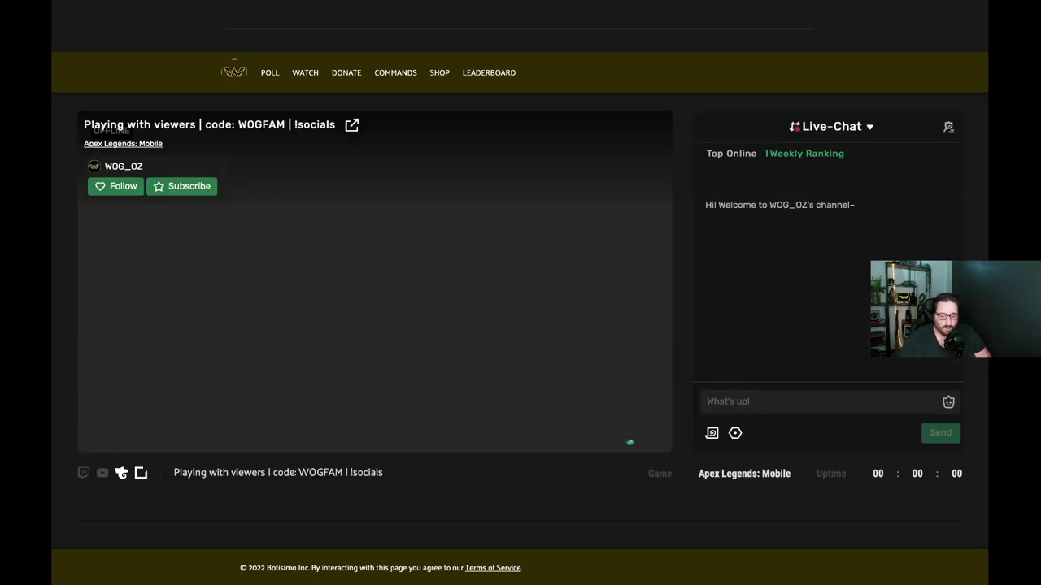
{"action": "left_click", "coordinate": [141, 473]}
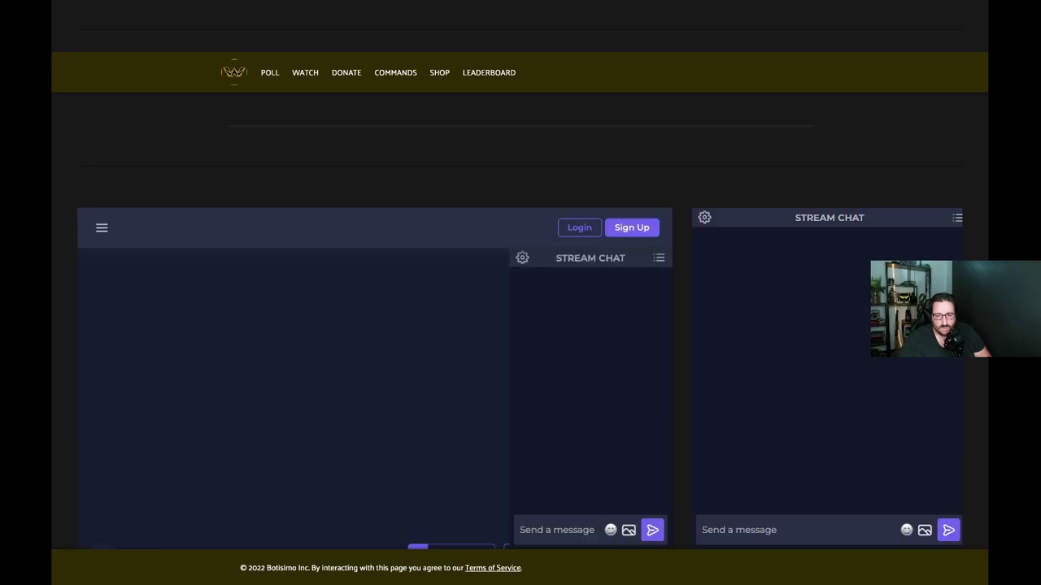
Step: Review the creator site's Donate form and its Commands table with descriptions, platforms and permissions
{"action": "scroll", "coordinate": [520, 325], "scroll_direction": "down", "scroll_amount": 6}
{"action": "scroll", "coordinate": [520, 325], "scroll_direction": "down", "scroll_amount": 1}
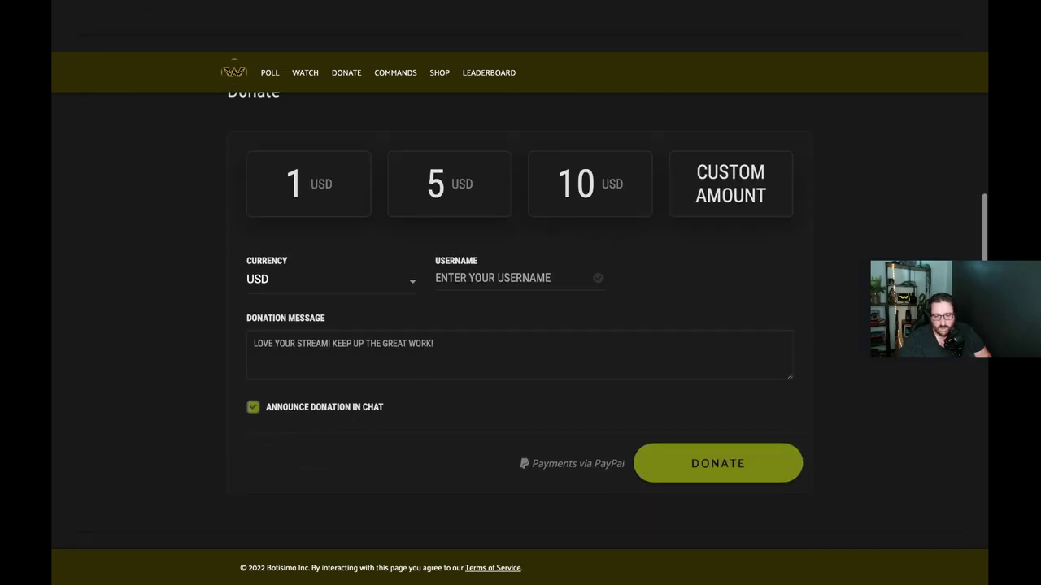
{"action": "scroll", "coordinate": [521, 326], "scroll_direction": "down", "scroll_amount": 5}
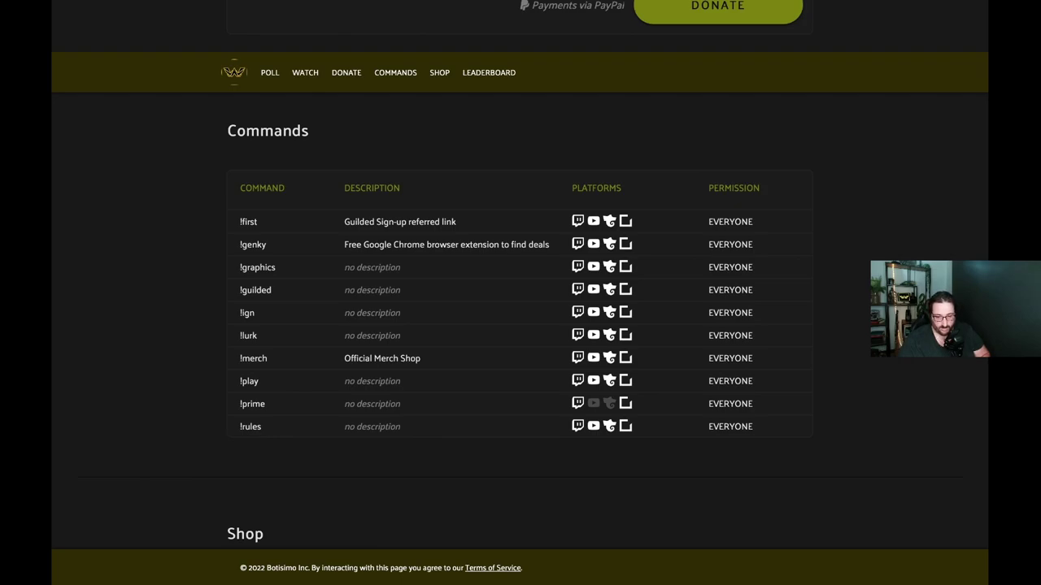
Step: Examine the creator site's Shop items, highlighting the Cosmetics item's stock limit and its chat purchase command
{"action": "scroll", "coordinate": [521, 325], "scroll_direction": "down", "scroll_amount": 5}
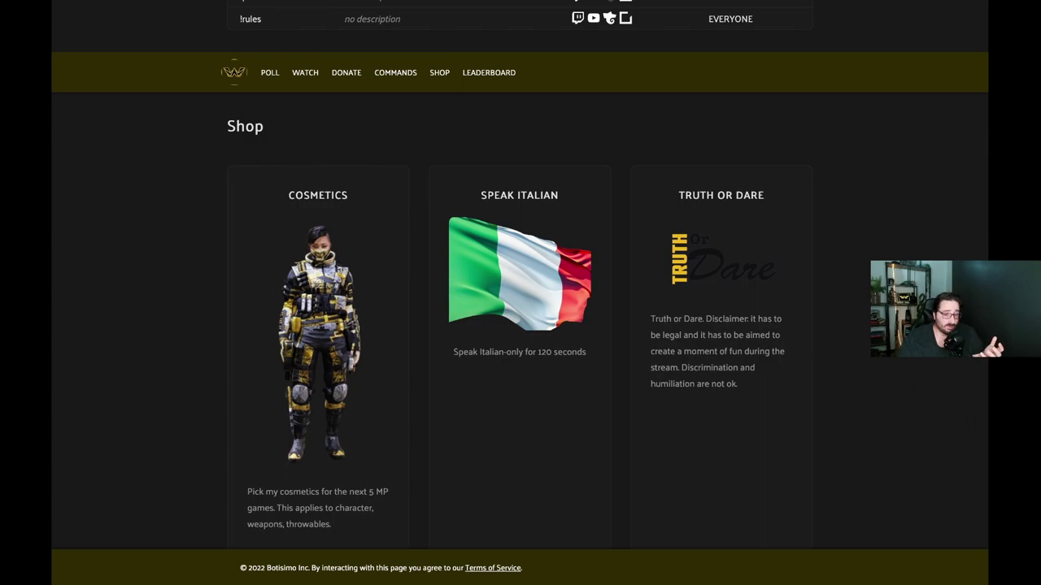
{"action": "scroll", "coordinate": [520, 325], "scroll_direction": "down", "scroll_amount": 3}
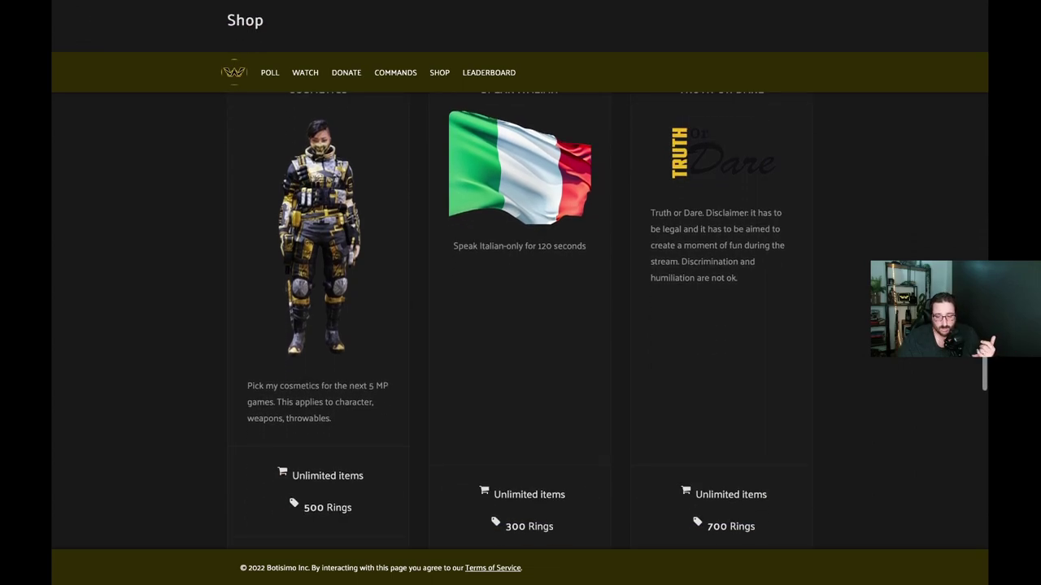
{"action": "scroll", "coordinate": [520, 325], "scroll_direction": "down", "scroll_amount": 1}
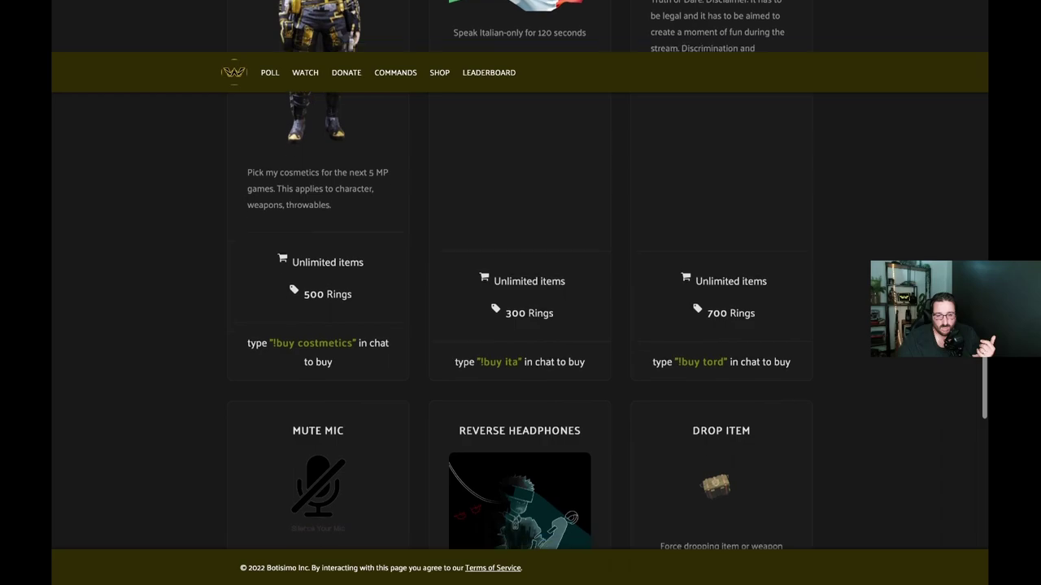
{"action": "scroll", "coordinate": [520, 325], "scroll_direction": "up", "scroll_amount": 3}
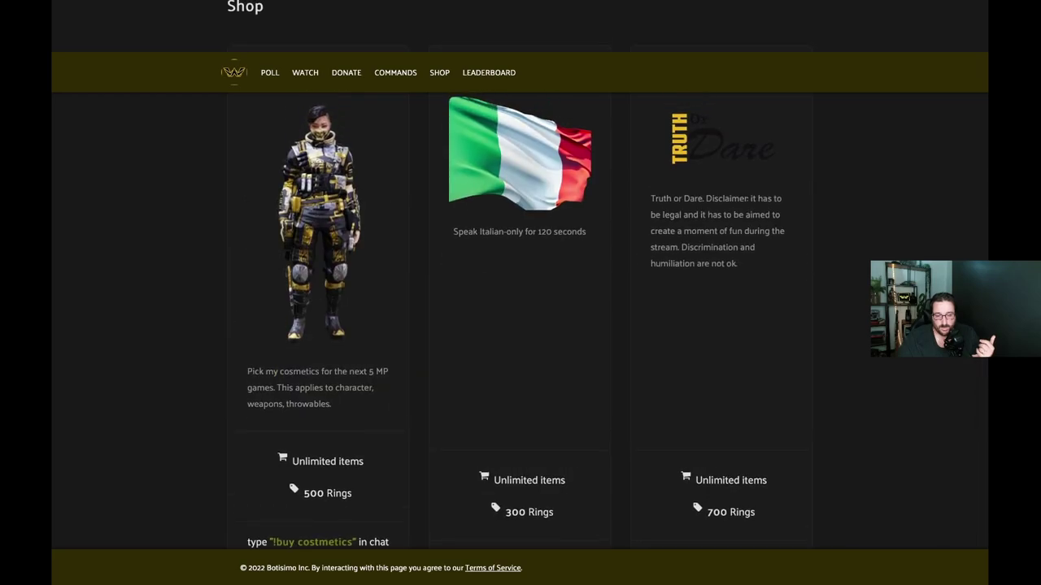
{"action": "scroll", "coordinate": [520, 326], "scroll_direction": "down", "scroll_amount": 1}
{"action": "scroll", "coordinate": [521, 325], "scroll_direction": "down", "scroll_amount": 1}
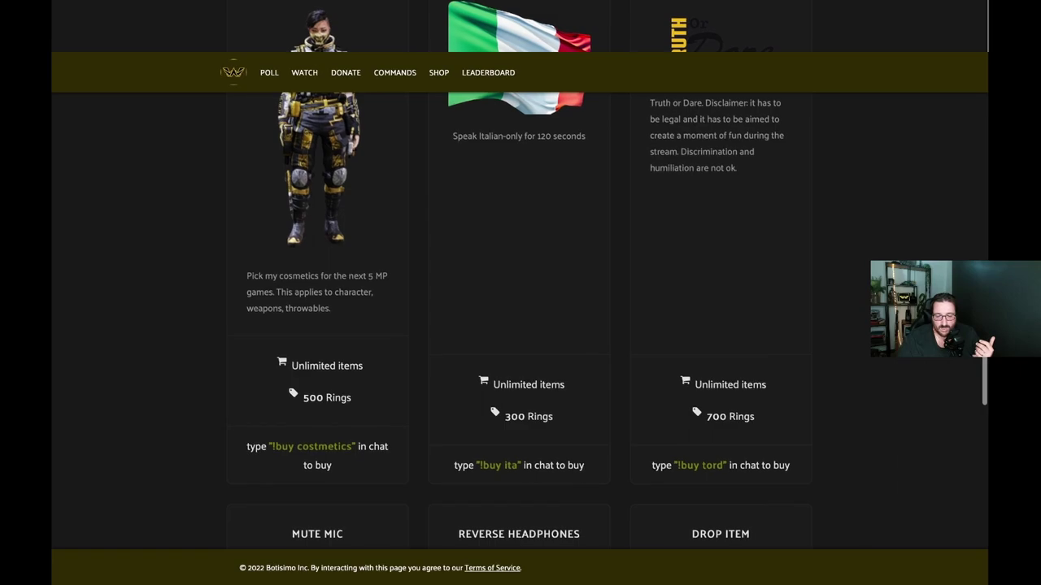
{"action": "left_click_drag", "start_coordinate": [291, 366], "coordinate": [363, 366]}
{"action": "left_click", "coordinate": [362, 366]}
{"action": "scroll", "coordinate": [363, 365], "scroll_direction": "down", "scroll_amount": 1}
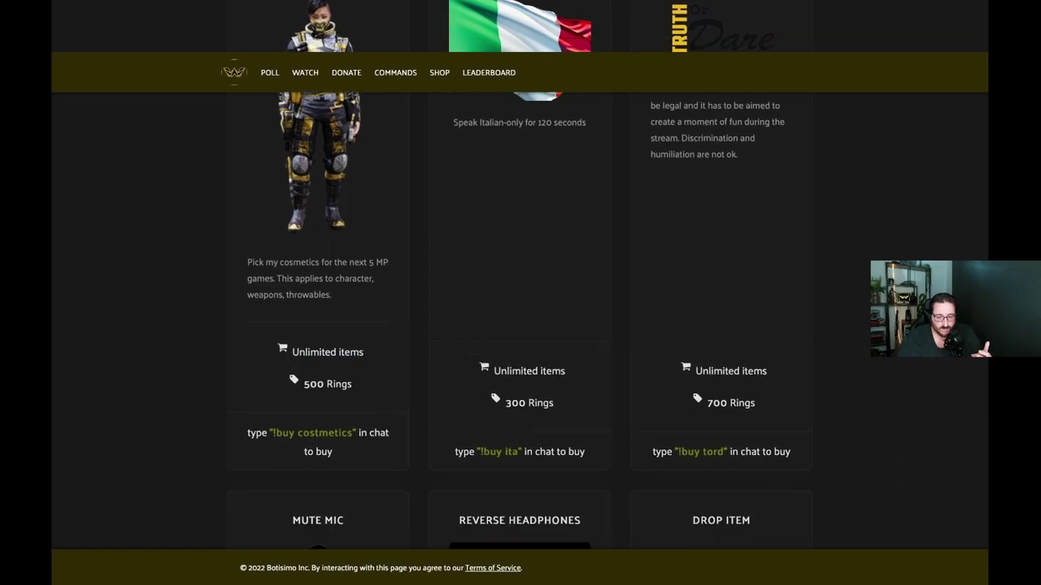
{"action": "scroll", "coordinate": [520, 325], "scroll_direction": "down", "scroll_amount": 1}
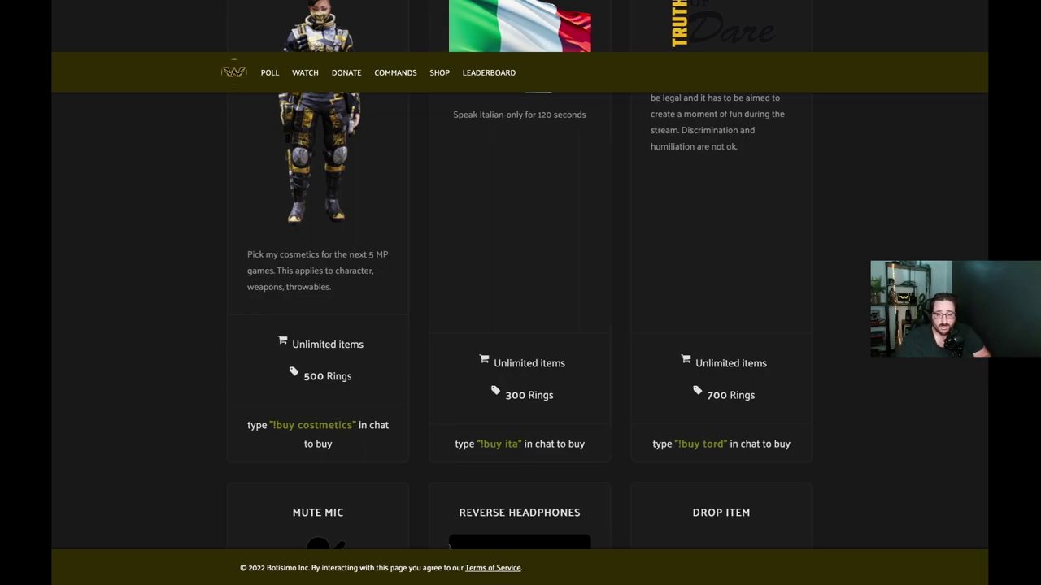
{"action": "left_click_drag", "start_coordinate": [273, 425], "coordinate": [370, 424]}
{"action": "left_click", "coordinate": [370, 424]}
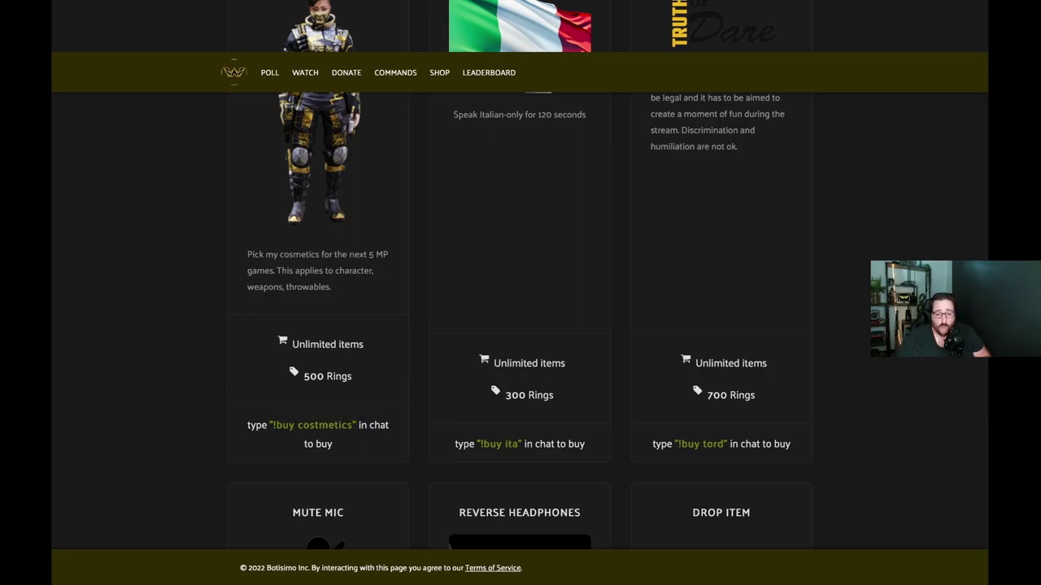
Step: View the creator site's Leaderboard with its levels, XP, hours and Rings, and return to the site's introduction
{"action": "scroll", "coordinate": [521, 317], "scroll_direction": "down", "scroll_amount": 10}
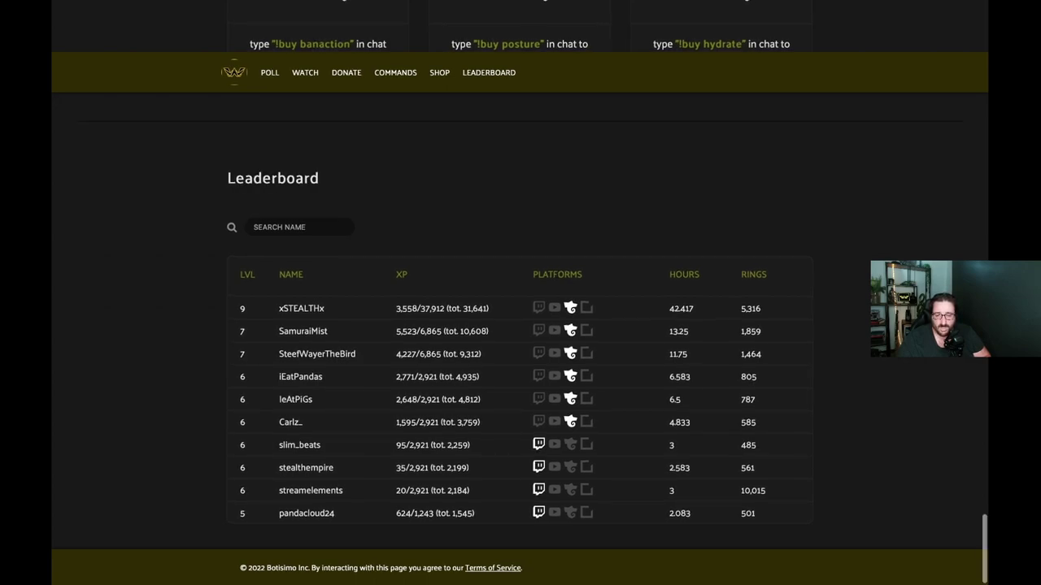
{"action": "scroll", "coordinate": [520, 325], "scroll_direction": "up", "scroll_amount": 1}
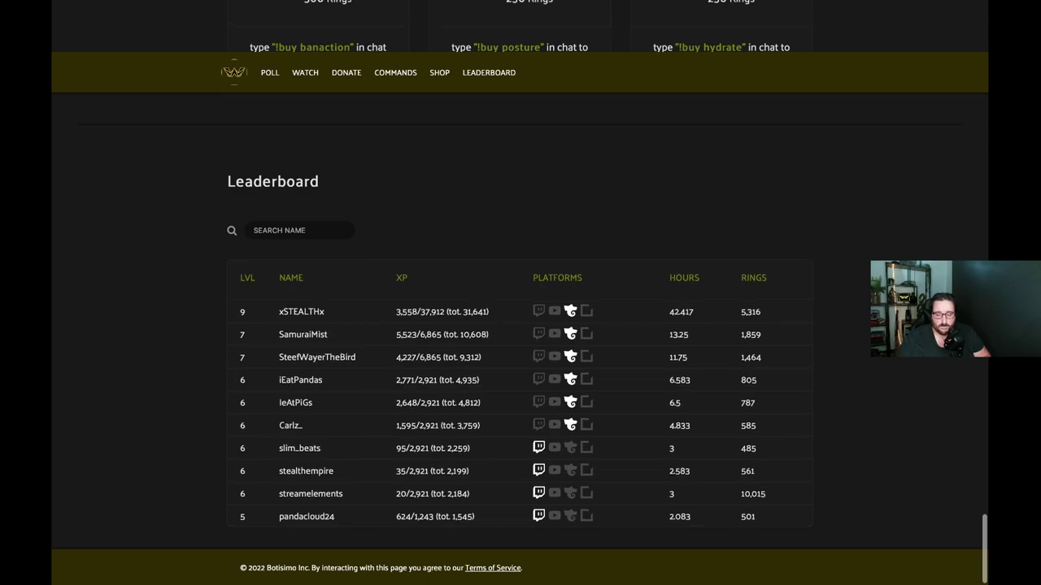
{"action": "scroll", "coordinate": [520, 325], "scroll_direction": "up", "scroll_amount": 20}
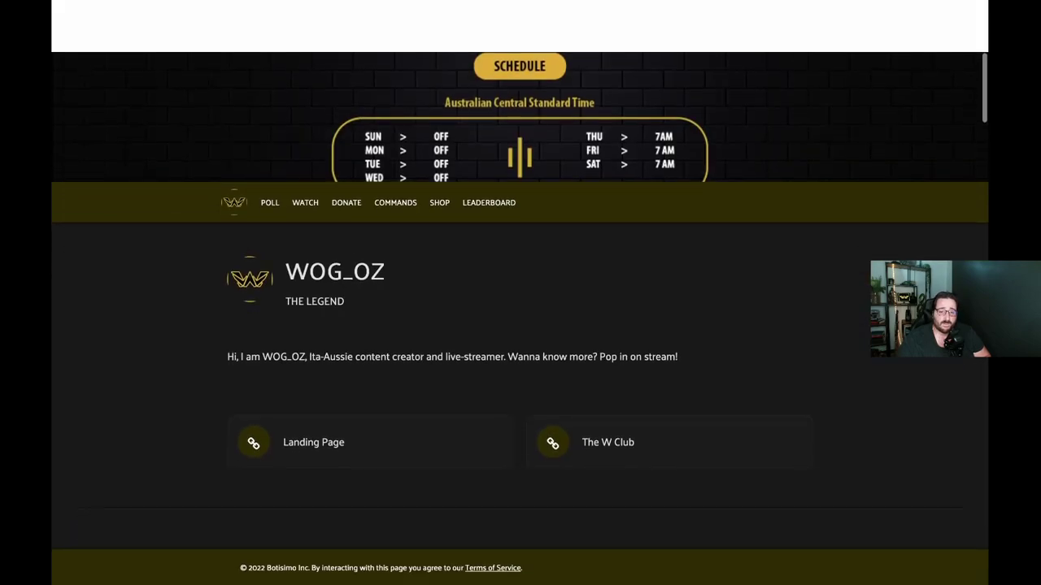
Step: Close the creator site, open Botisimo's Connections page and view the platforms offered for a new connection
{"action": "key", "text": "super+w"}
{"action": "left_click", "coordinate": [141, 288]}
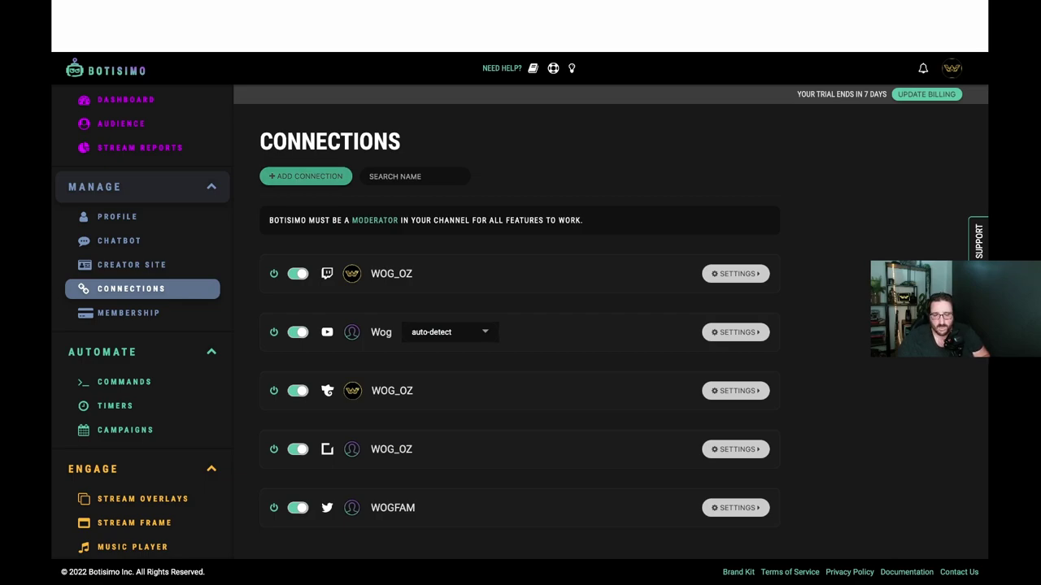
{"action": "left_click", "coordinate": [305, 175]}
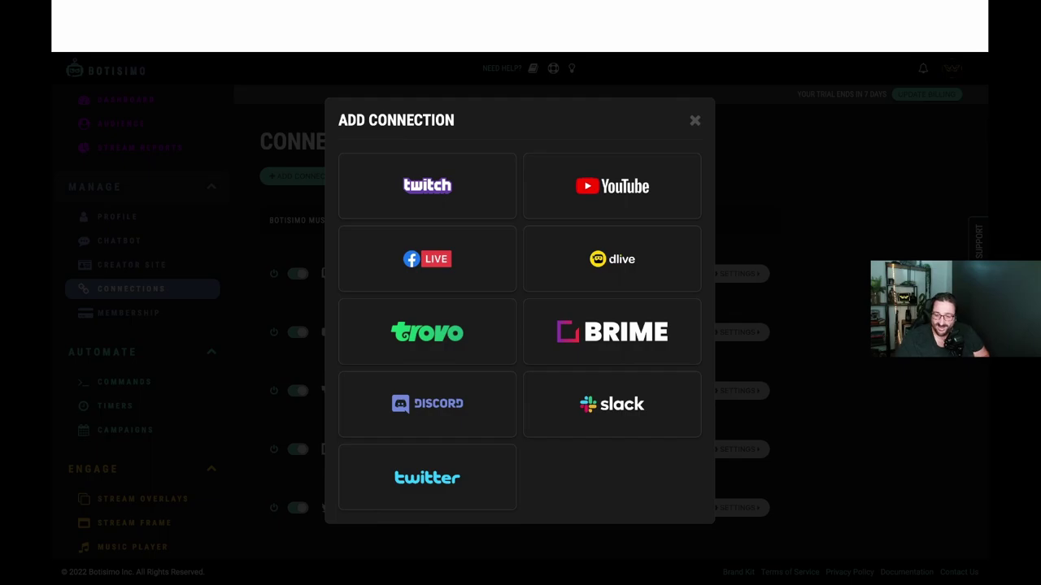
{"action": "key", "text": "Escape"}
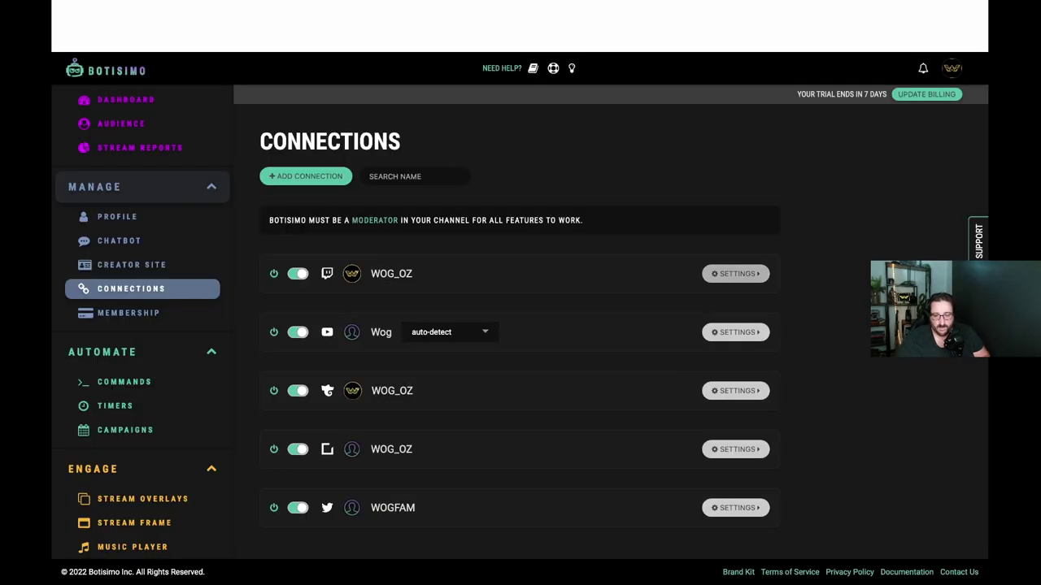
Step: Review the Twitch connection's settings for user levels, chat announcements and chat relay, and collapse them again
{"action": "left_click", "coordinate": [735, 273]}
{"action": "scroll", "coordinate": [520, 326], "scroll_direction": "down", "scroll_amount": 1}
{"action": "scroll", "coordinate": [521, 325], "scroll_direction": "down", "scroll_amount": 3}
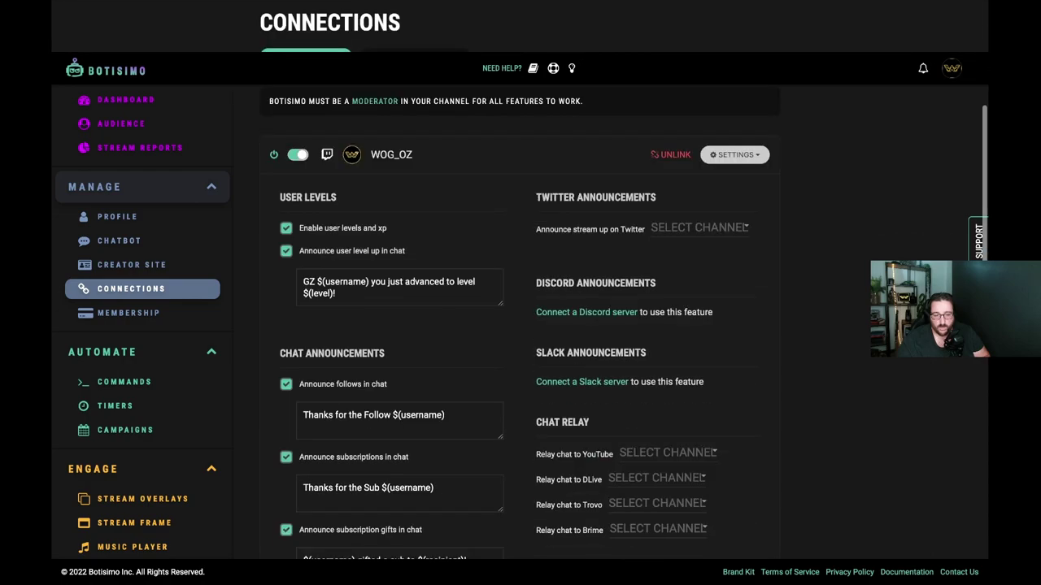
{"action": "scroll", "coordinate": [520, 325], "scroll_direction": "down", "scroll_amount": 1}
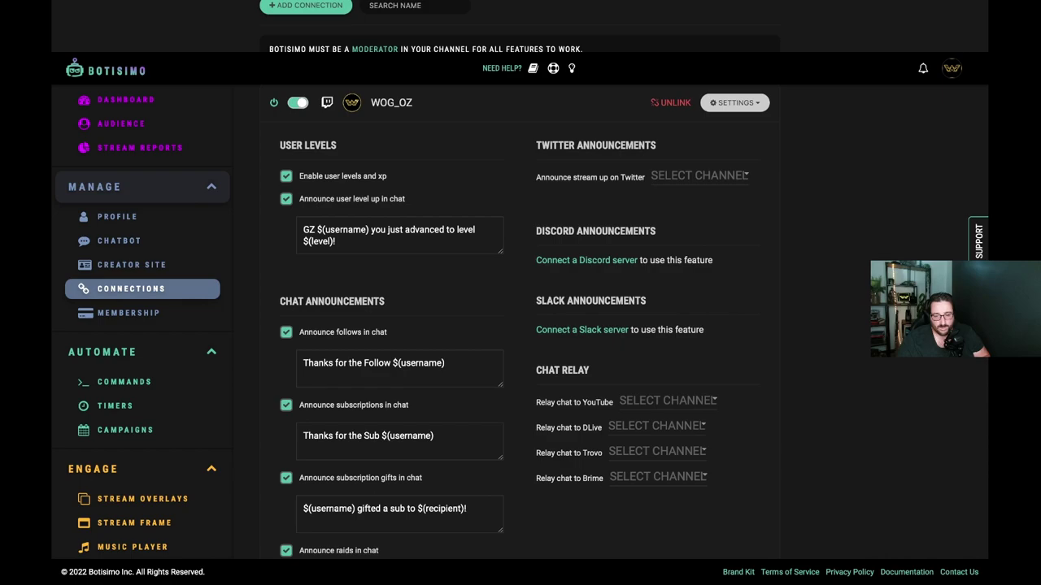
{"action": "scroll", "coordinate": [520, 325], "scroll_direction": "down", "scroll_amount": 3}
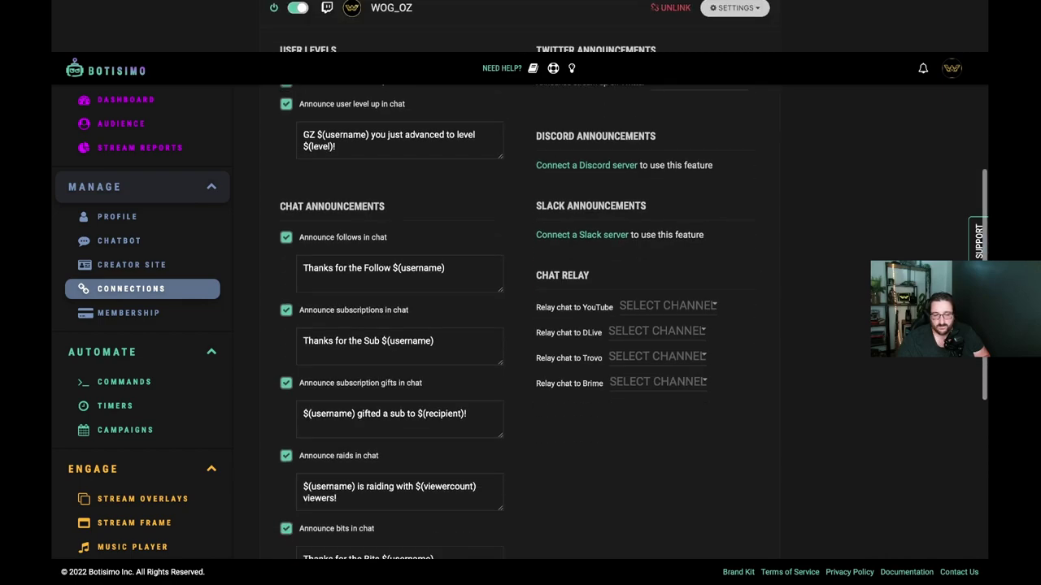
{"action": "scroll", "coordinate": [521, 325], "scroll_direction": "down", "scroll_amount": 5}
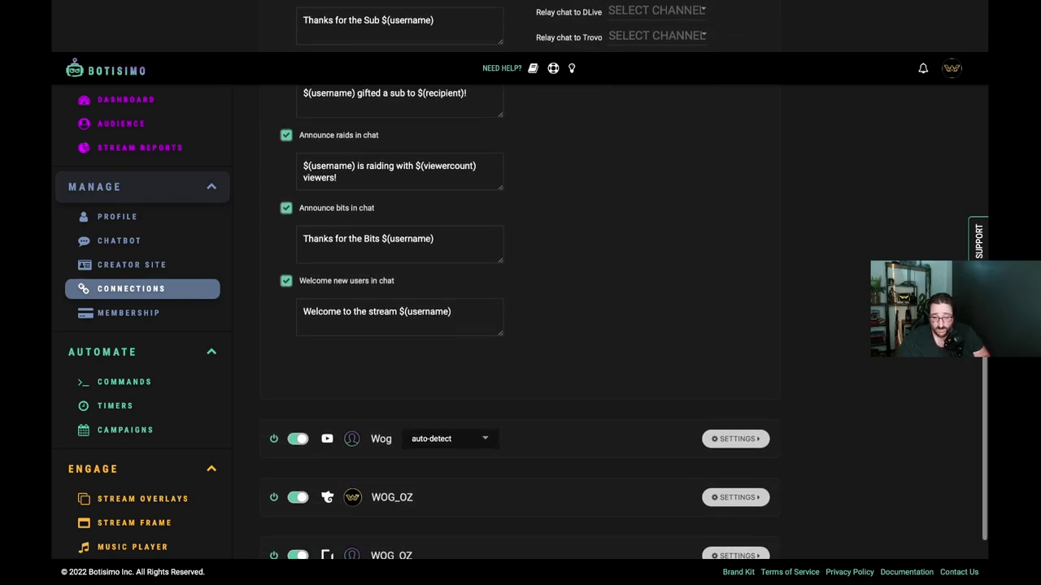
{"action": "scroll", "coordinate": [521, 325], "scroll_direction": "up", "scroll_amount": 8}
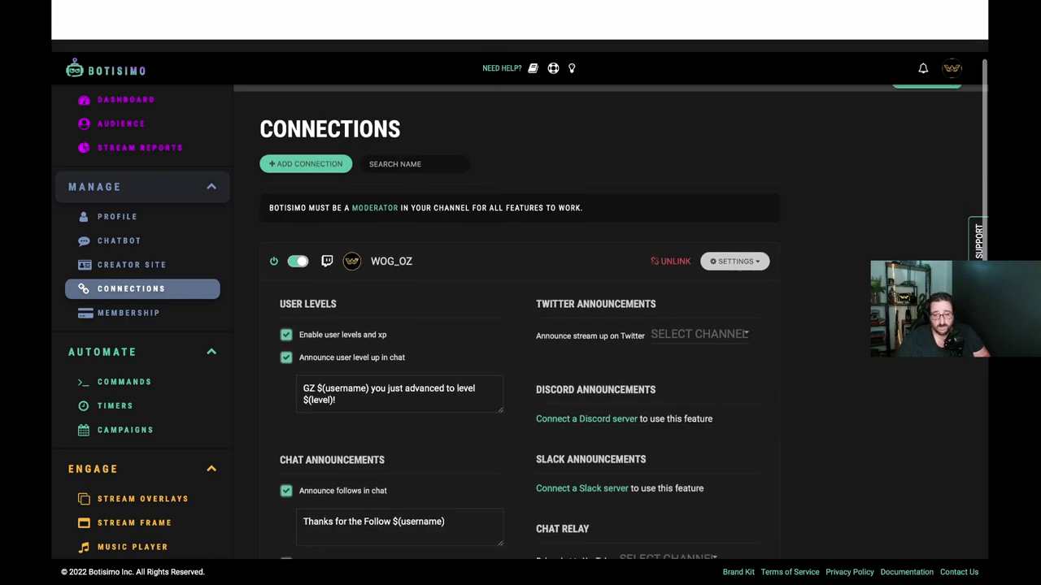
{"action": "left_click", "coordinate": [734, 261]}
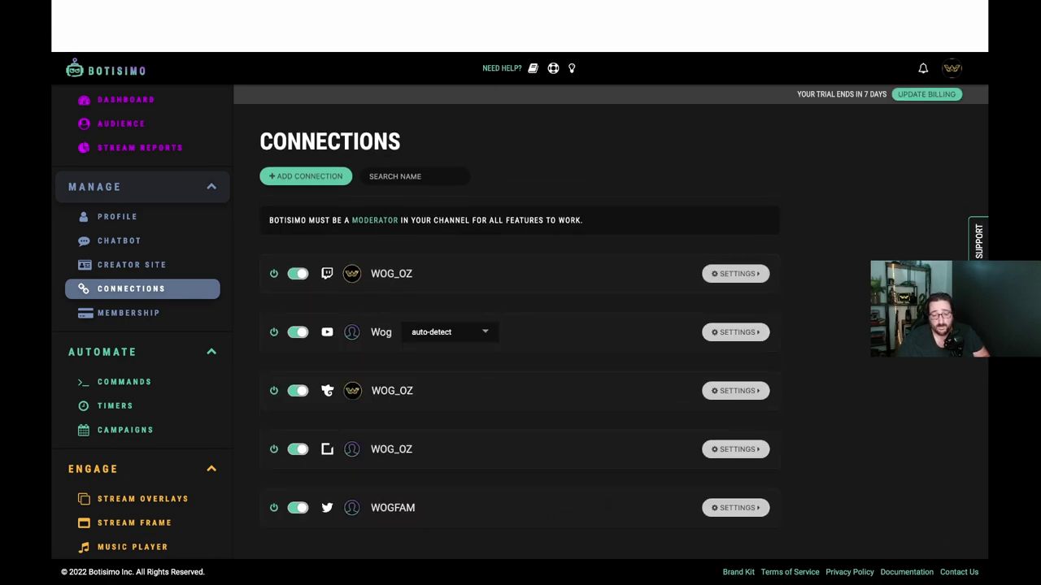
Step: Review the YouTube connection's announcement messages for memberships, super chats and new users, and collapse its settings
{"action": "left_click", "coordinate": [734, 331]}
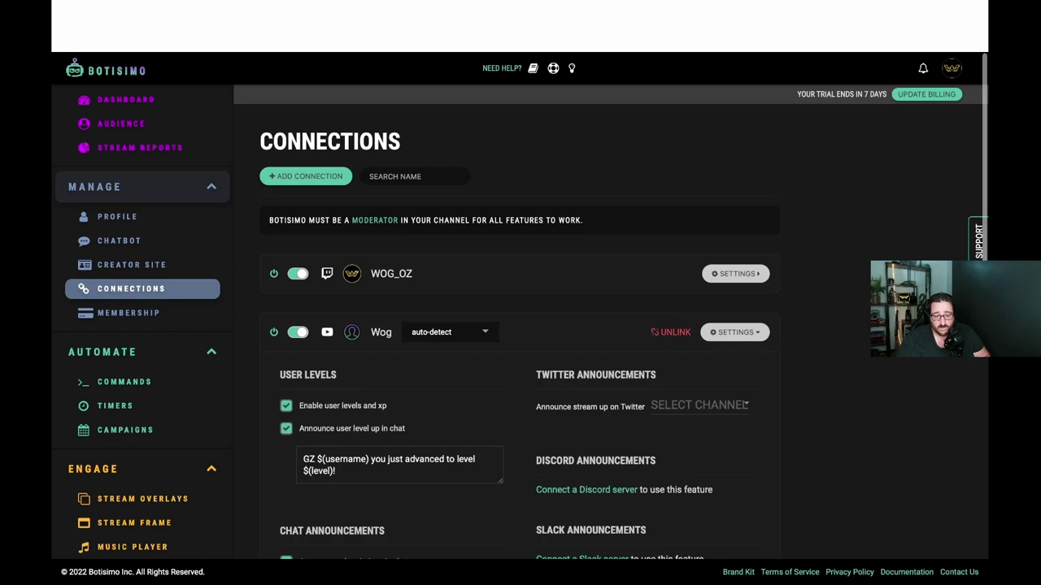
{"action": "scroll", "coordinate": [520, 325], "scroll_direction": "down", "scroll_amount": 7}
{"action": "scroll", "coordinate": [520, 325], "scroll_direction": "down", "scroll_amount": 1}
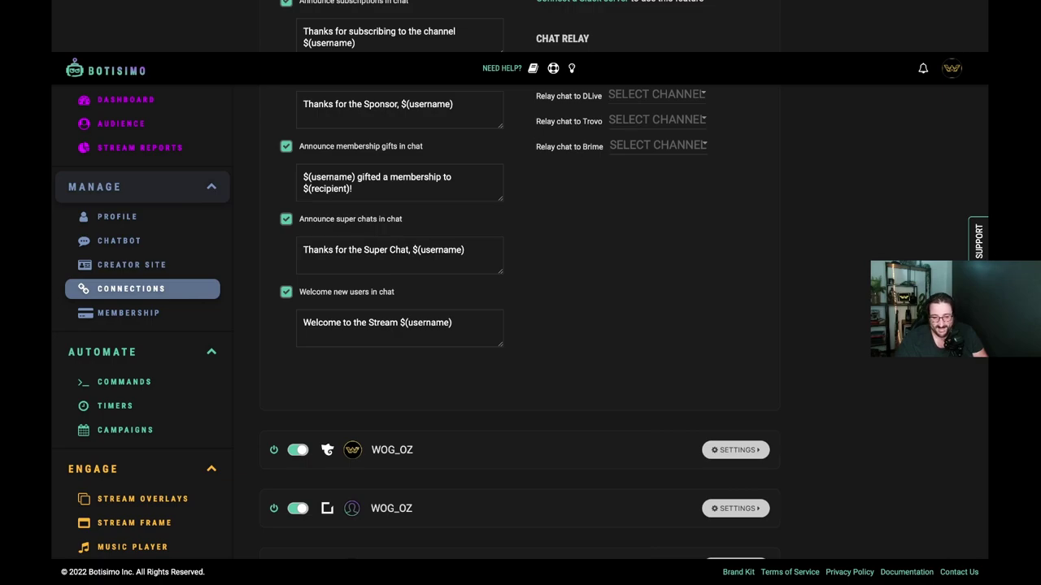
{"action": "scroll", "coordinate": [521, 326], "scroll_direction": "up", "scroll_amount": 6}
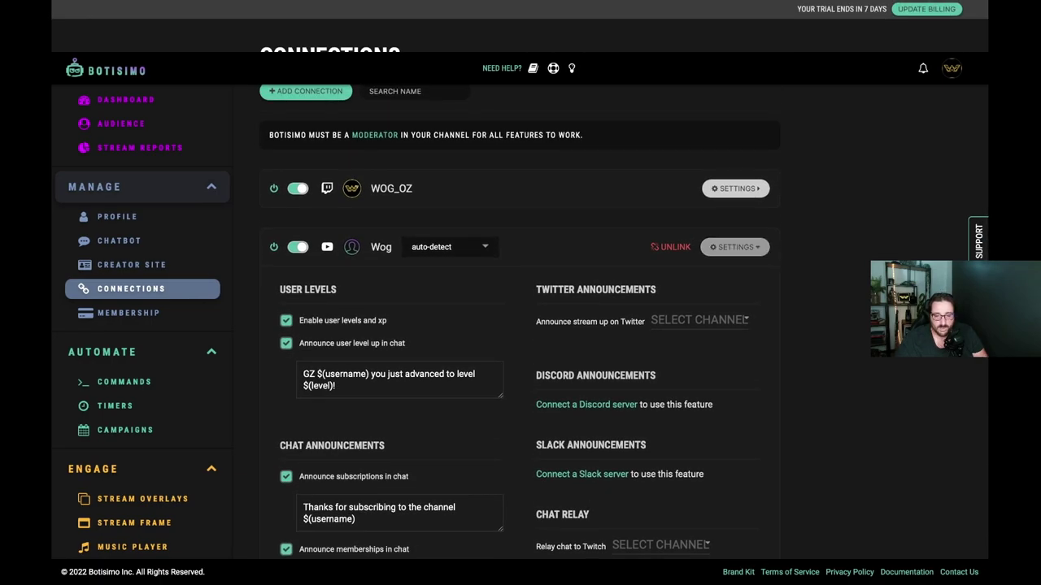
{"action": "left_click", "coordinate": [735, 247]}
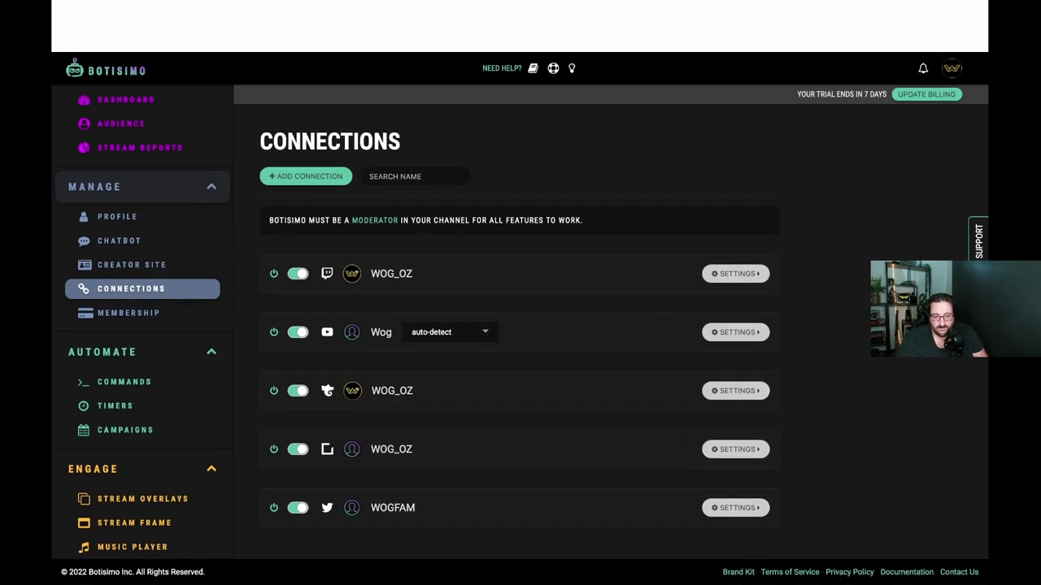
Step: Look through the Brime connection's user level, announcement and relay settings, and collapse them
{"action": "left_click", "coordinate": [735, 449]}
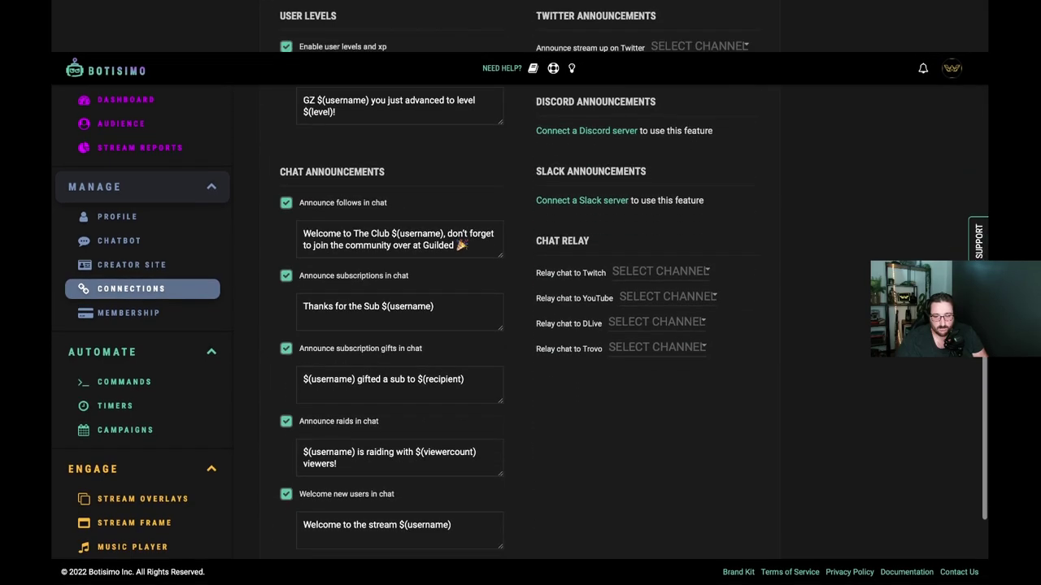
{"action": "scroll", "coordinate": [519, 321], "scroll_direction": "up", "scroll_amount": 6}
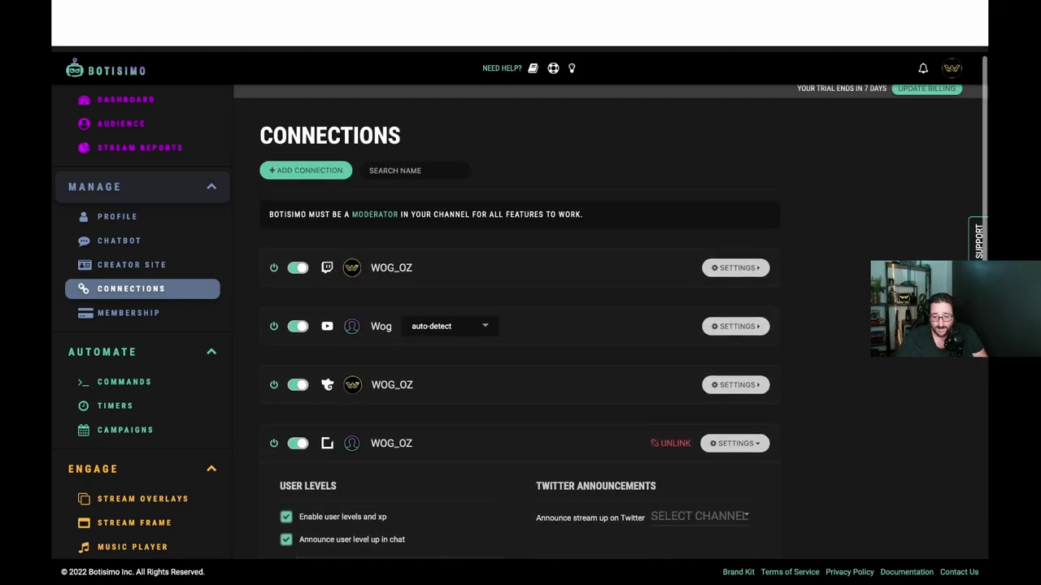
{"action": "left_click", "coordinate": [735, 449]}
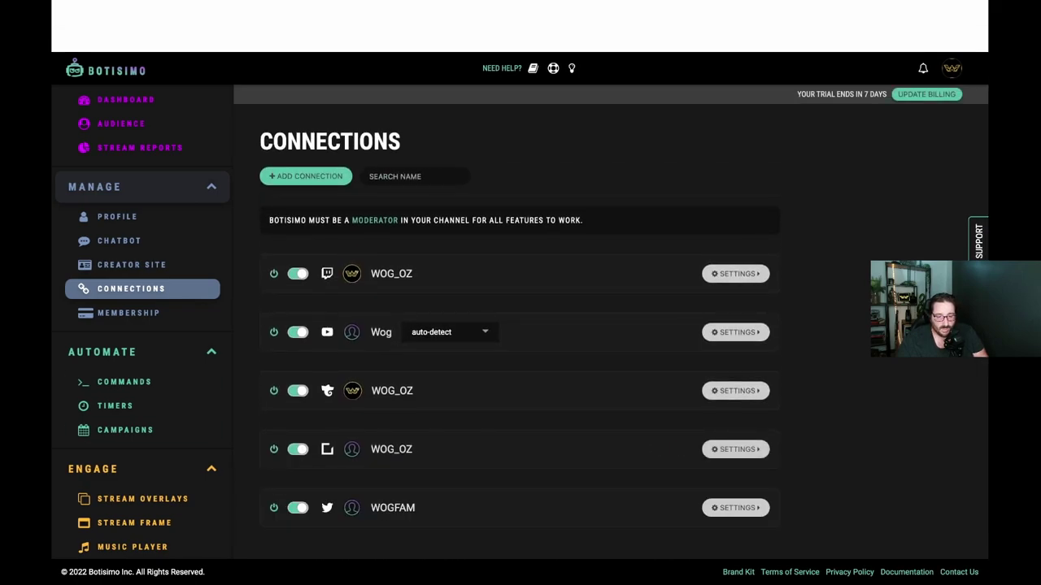
Step: Open the Stream Overlays page and examine the donation event's custom message and duration settings
{"action": "scroll", "coordinate": [138, 285], "scroll_direction": "down", "scroll_amount": 5}
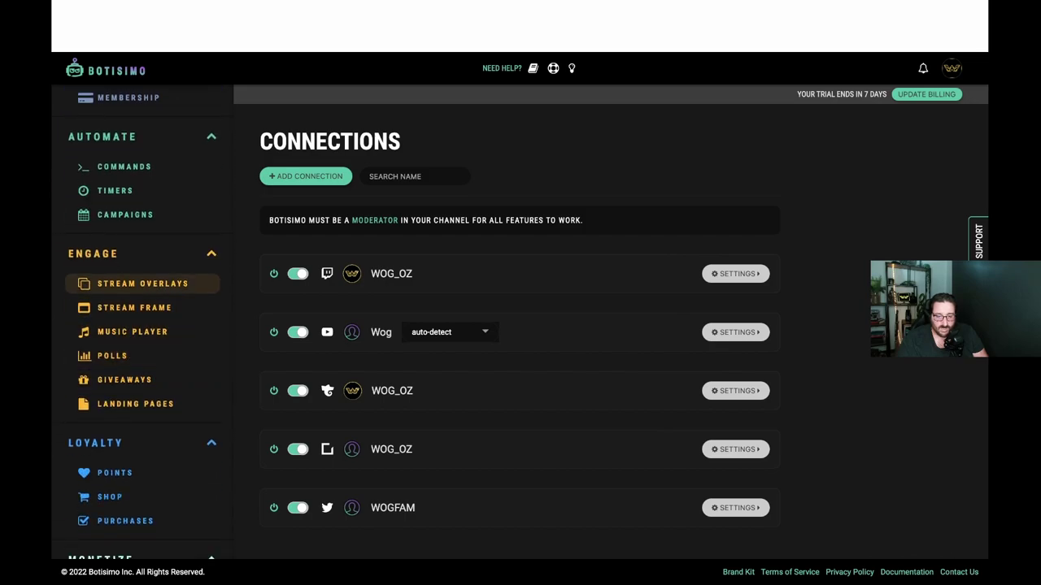
{"action": "left_click", "coordinate": [143, 283]}
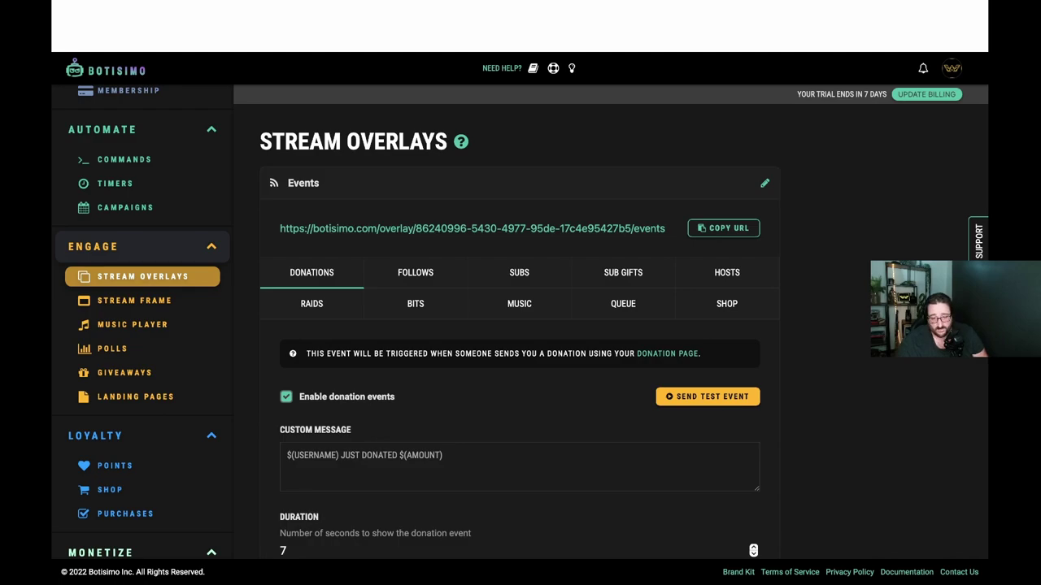
{"action": "scroll", "coordinate": [623, 296], "scroll_direction": "down", "scroll_amount": 1}
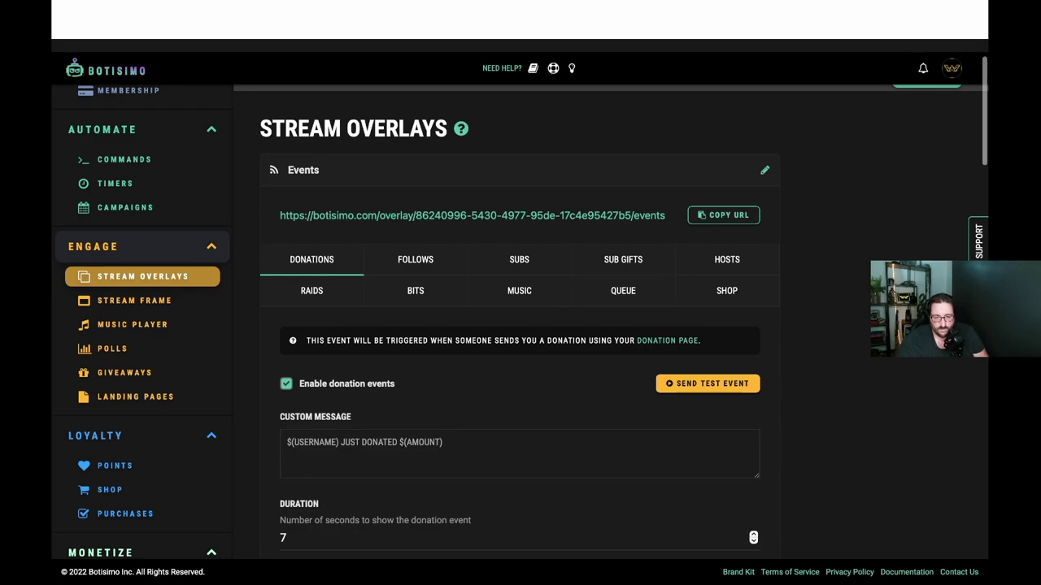
{"action": "scroll", "coordinate": [519, 292], "scroll_direction": "down", "scroll_amount": 1}
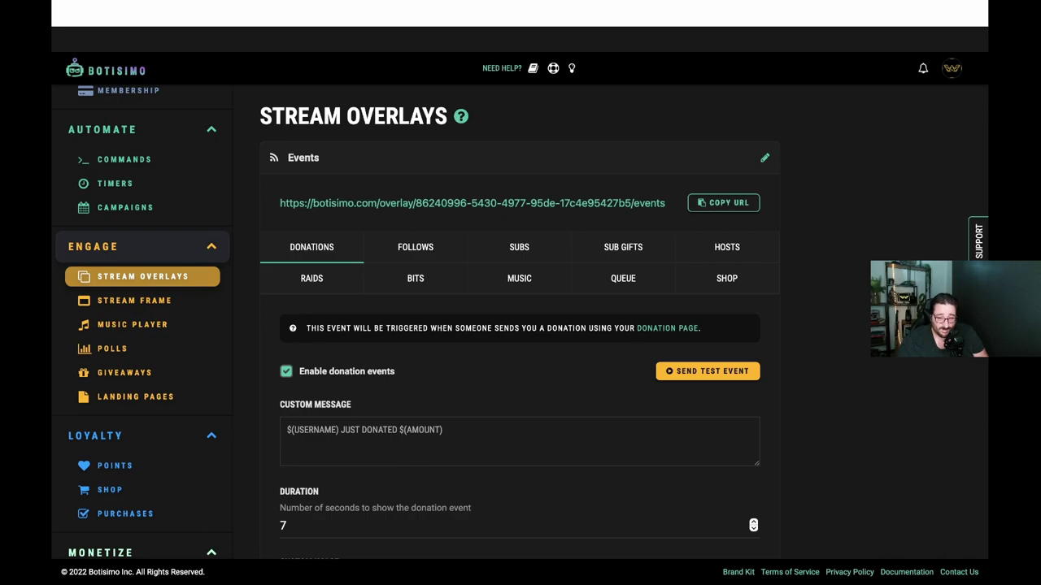
{"action": "scroll", "coordinate": [520, 326], "scroll_direction": "up", "scroll_amount": 1}
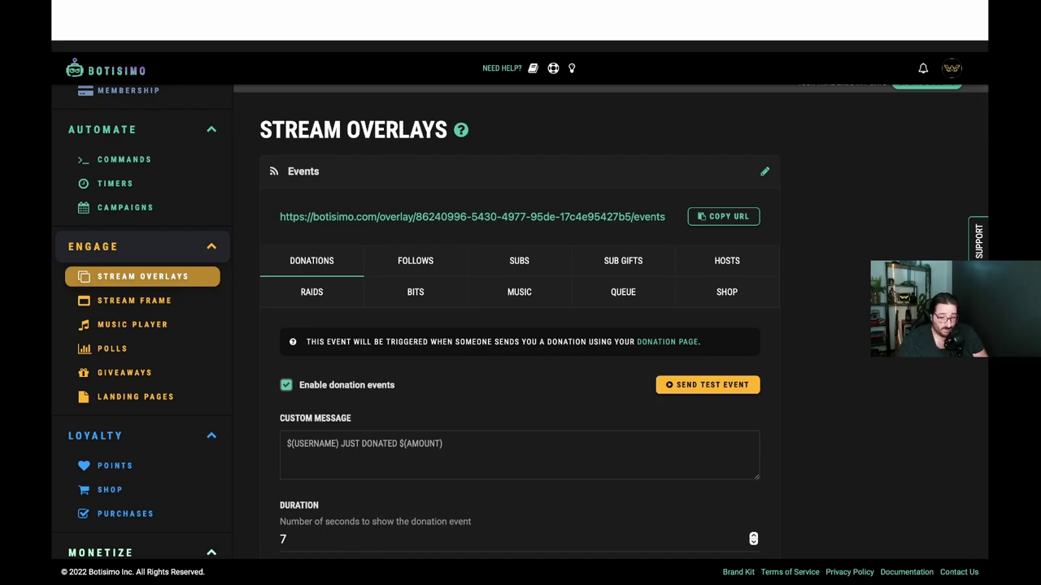
Step: Examine the Events overlay's follow and subscription settings, including which platform actions trigger each event
{"action": "left_click", "coordinate": [415, 261]}
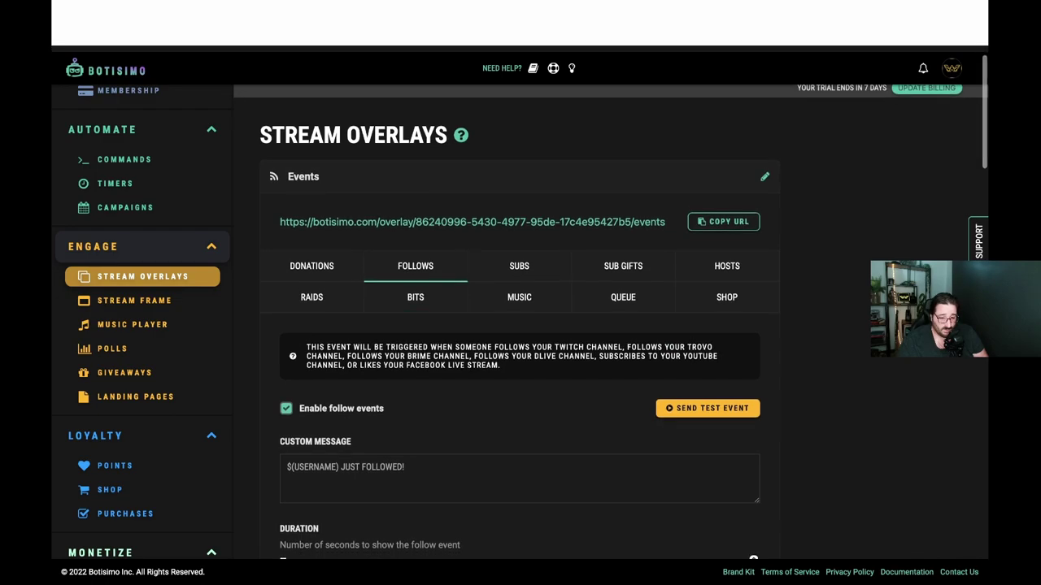
{"action": "scroll", "coordinate": [520, 325], "scroll_direction": "down", "scroll_amount": 1}
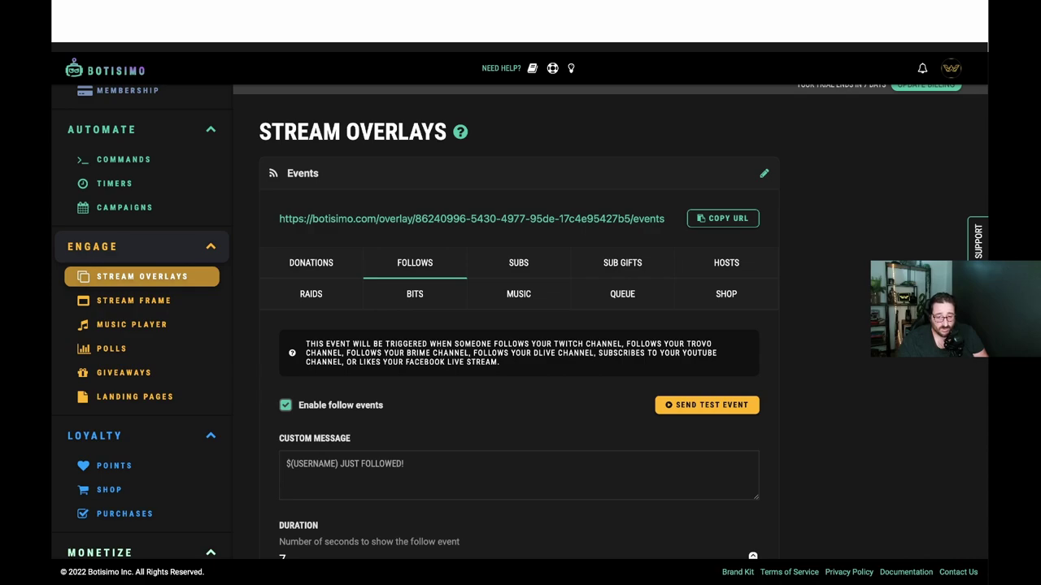
{"action": "scroll", "coordinate": [520, 326], "scroll_direction": "down", "scroll_amount": 1}
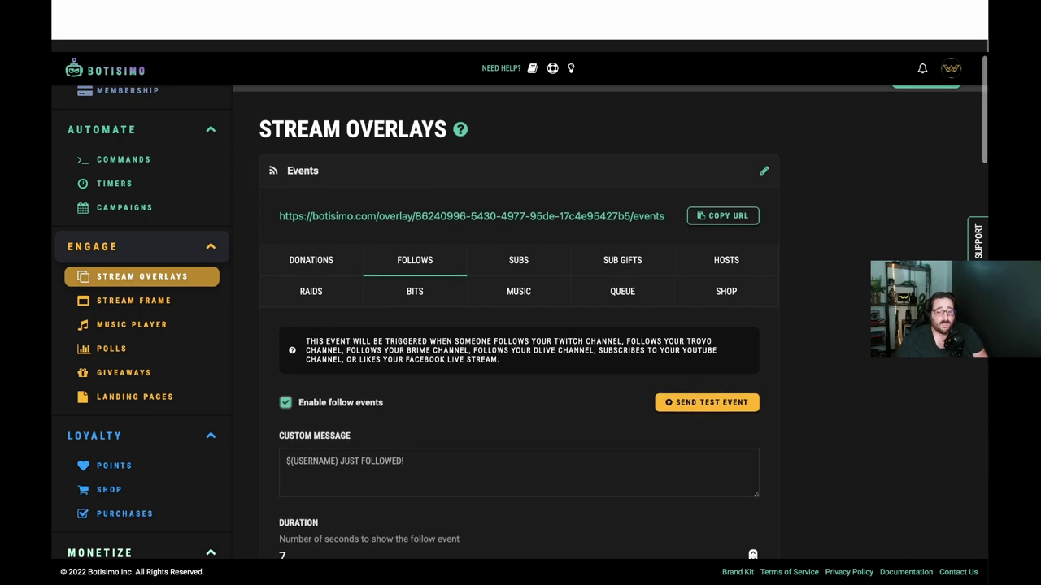
{"action": "scroll", "coordinate": [520, 325], "scroll_direction": "down", "scroll_amount": 1}
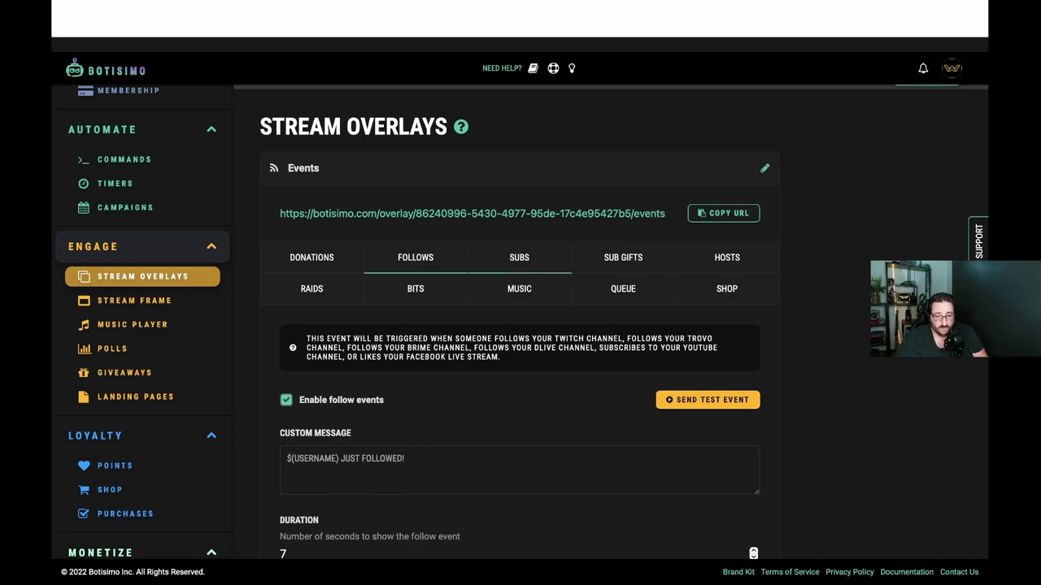
{"action": "left_click", "coordinate": [518, 257]}
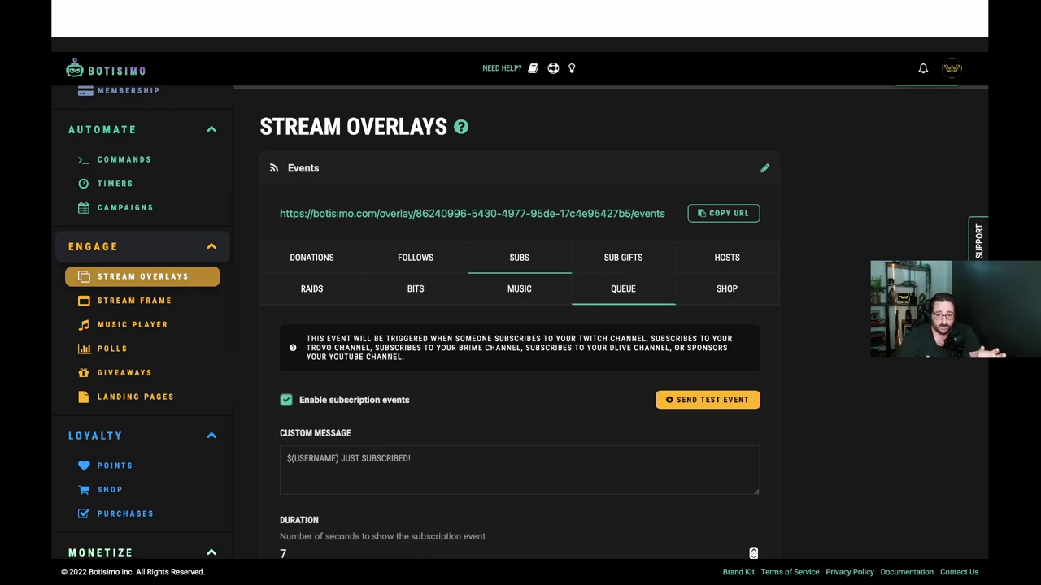
{"action": "scroll", "coordinate": [622, 288], "scroll_direction": "down", "scroll_amount": 1}
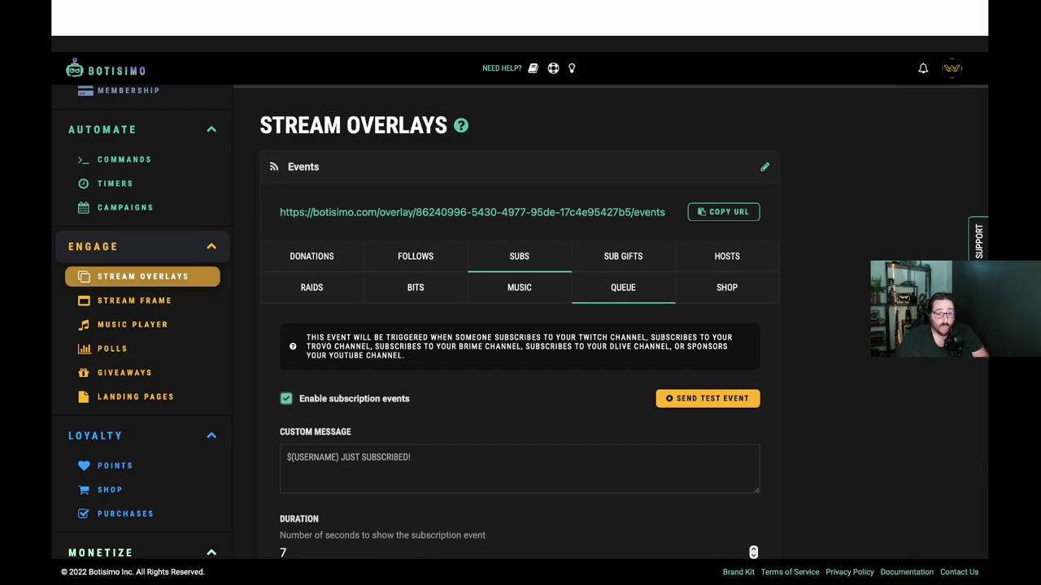
Step: View the Event List overlay URL and the Chat overlay URLs for multi-platform and individual platform chats
{"action": "scroll", "coordinate": [519, 325], "scroll_direction": "down", "scroll_amount": 15}
{"action": "scroll", "coordinate": [520, 325], "scroll_direction": "up", "scroll_amount": 2}
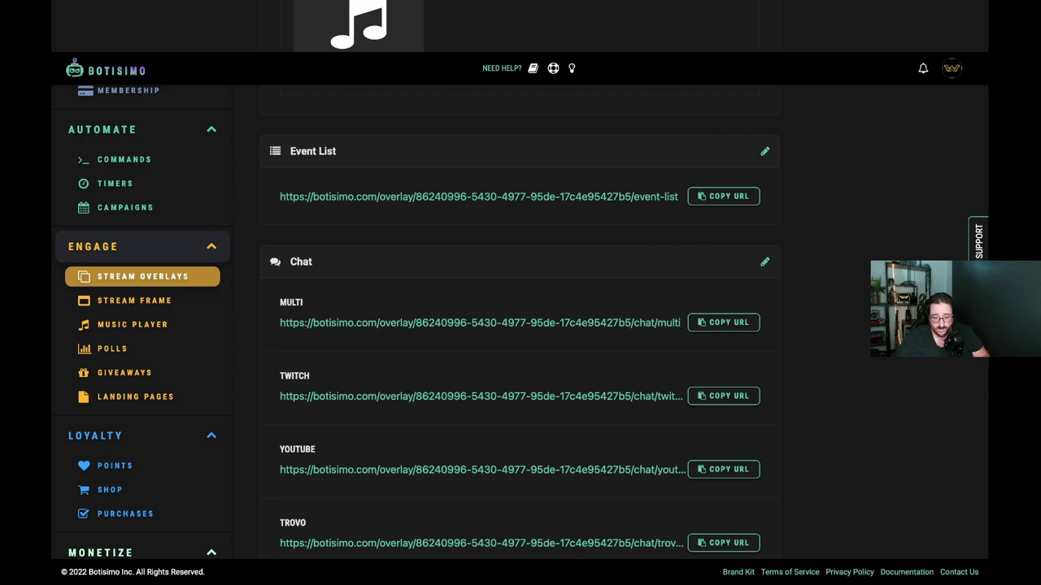
{"action": "scroll", "coordinate": [520, 325], "scroll_direction": "down", "scroll_amount": 2}
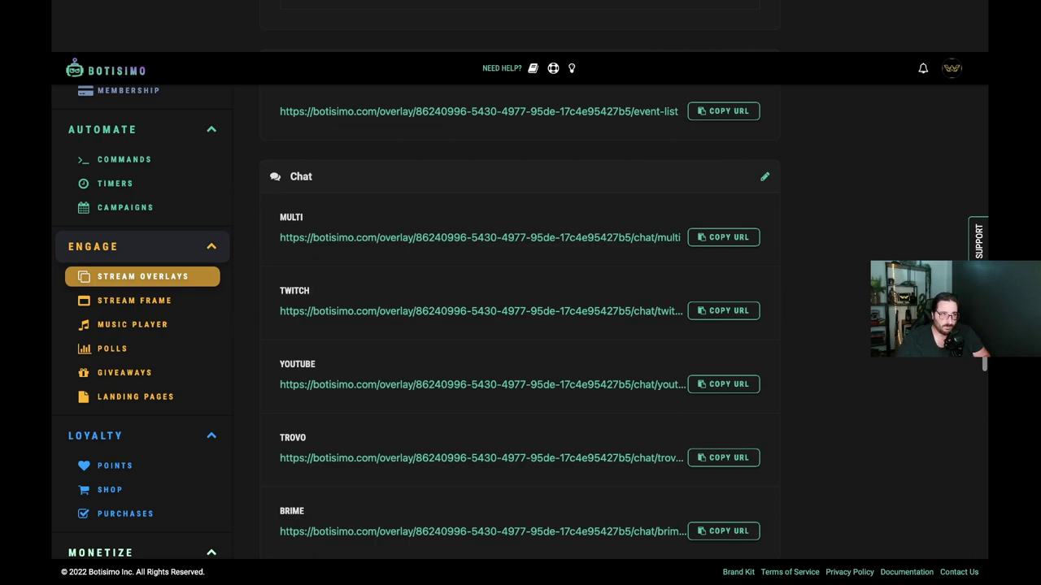
Step: Open the Chat overlay's style editor, review its colour, text size, font, fade-out and animation options, and save the styles
{"action": "scroll", "coordinate": [521, 325], "scroll_direction": "down", "scroll_amount": 1}
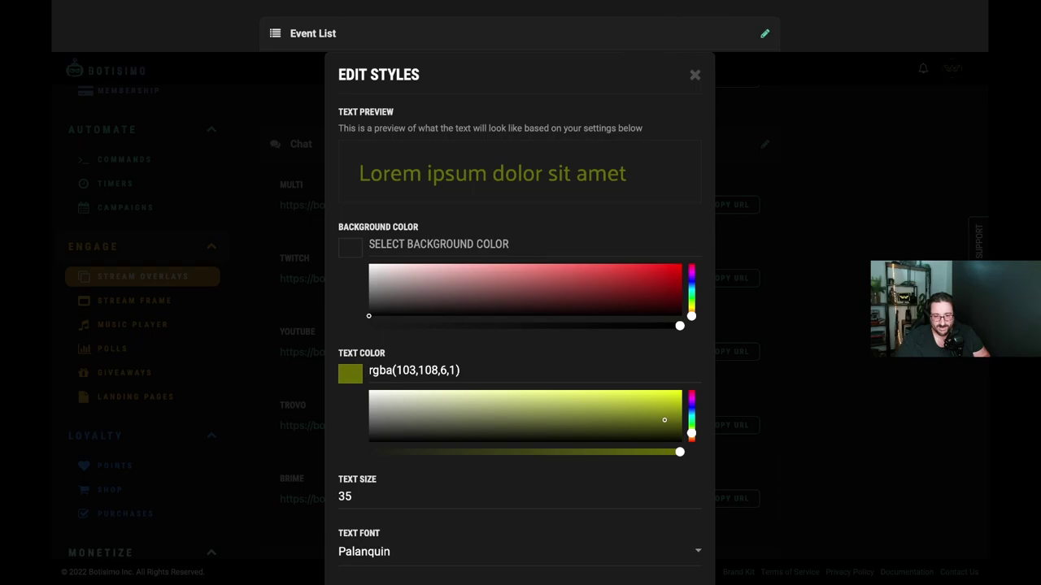
{"action": "scroll", "coordinate": [521, 325], "scroll_direction": "down", "scroll_amount": 3}
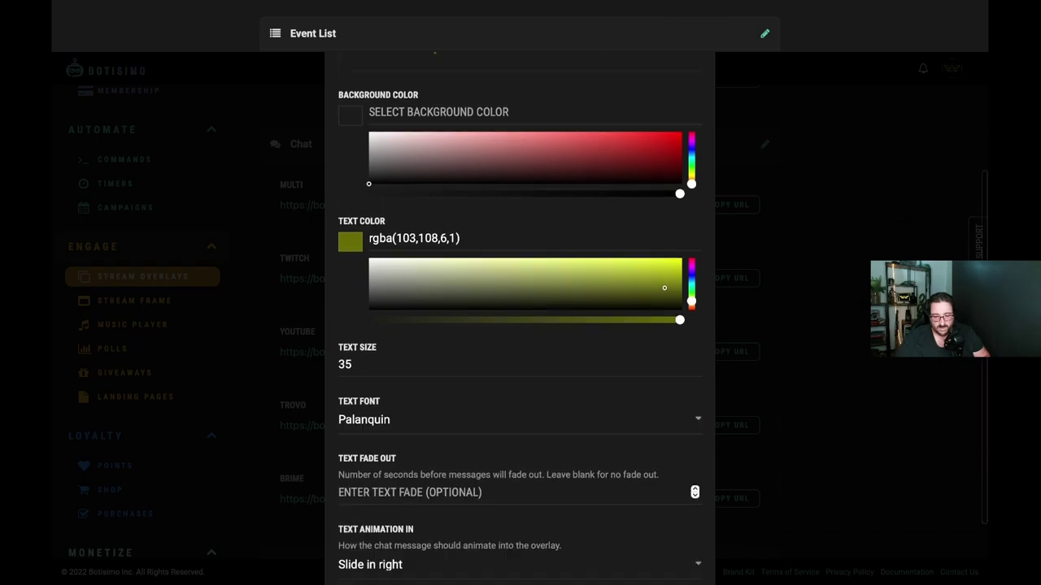
{"action": "scroll", "coordinate": [520, 325], "scroll_direction": "down", "scroll_amount": 2}
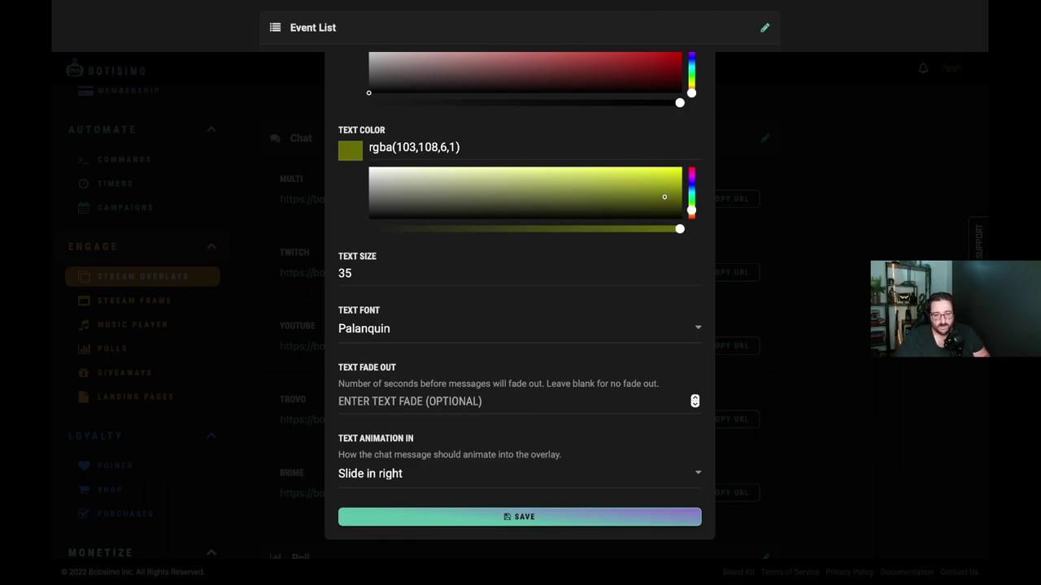
{"action": "scroll", "coordinate": [521, 325], "scroll_direction": "up", "scroll_amount": 2}
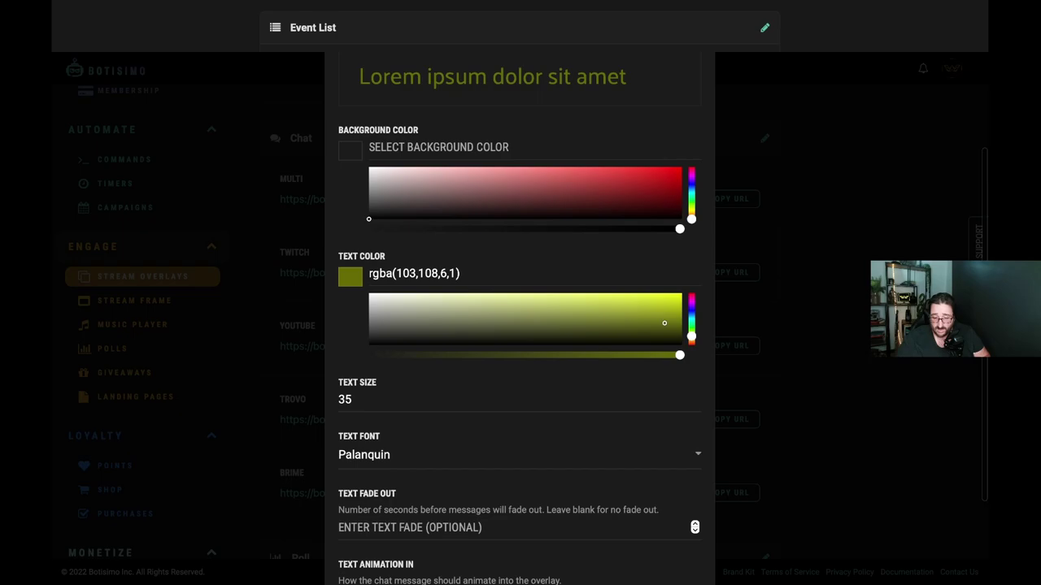
{"action": "scroll", "coordinate": [521, 325], "scroll_direction": "down", "scroll_amount": 2}
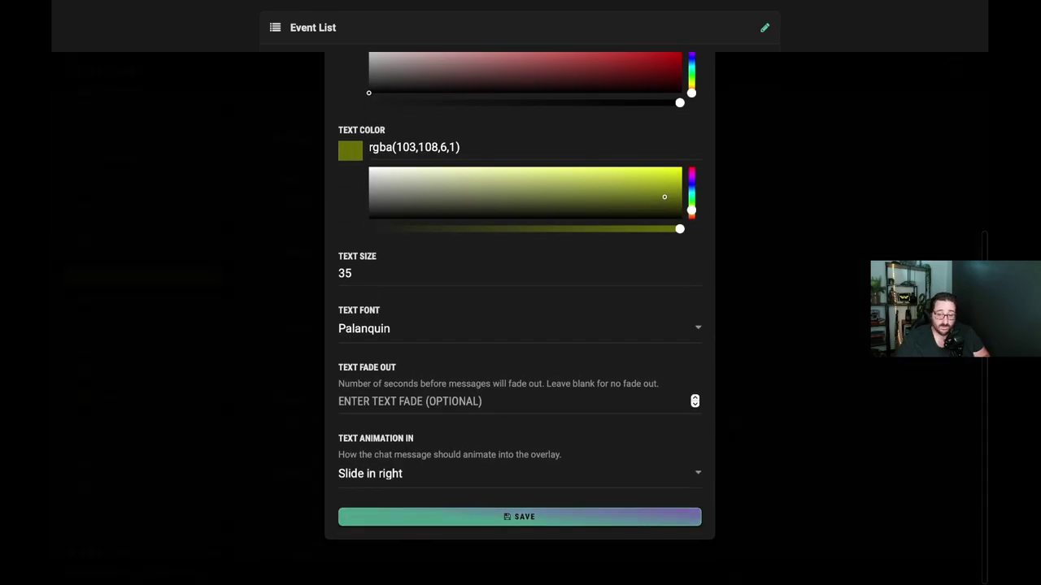
{"action": "left_click", "coordinate": [519, 518]}
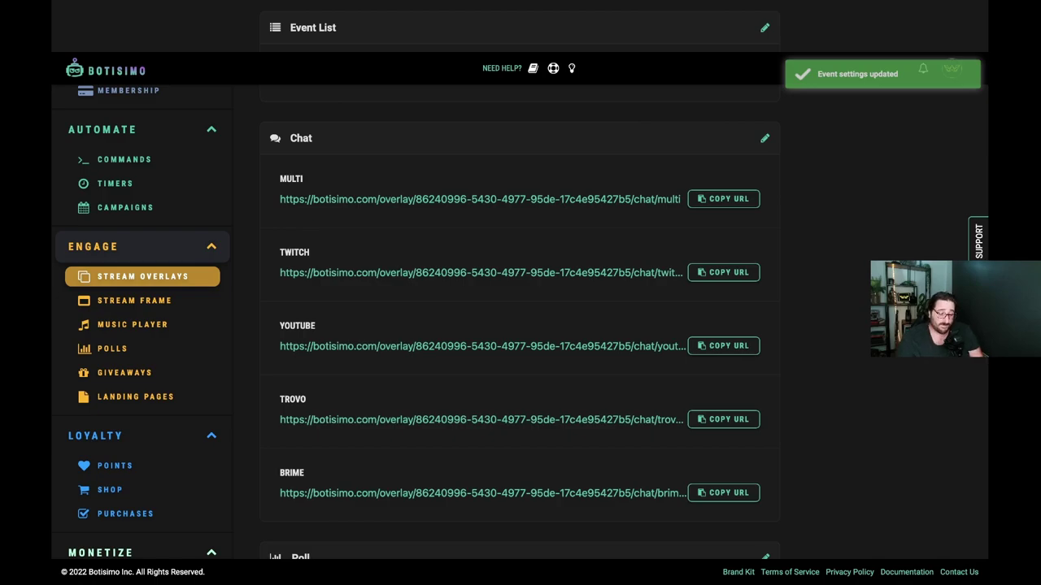
Step: Review the overlay URLs for polls, giveaways, the queue and music, including the live music player, now playing and LastFM variants
{"action": "scroll", "coordinate": [521, 325], "scroll_direction": "down", "scroll_amount": 5}
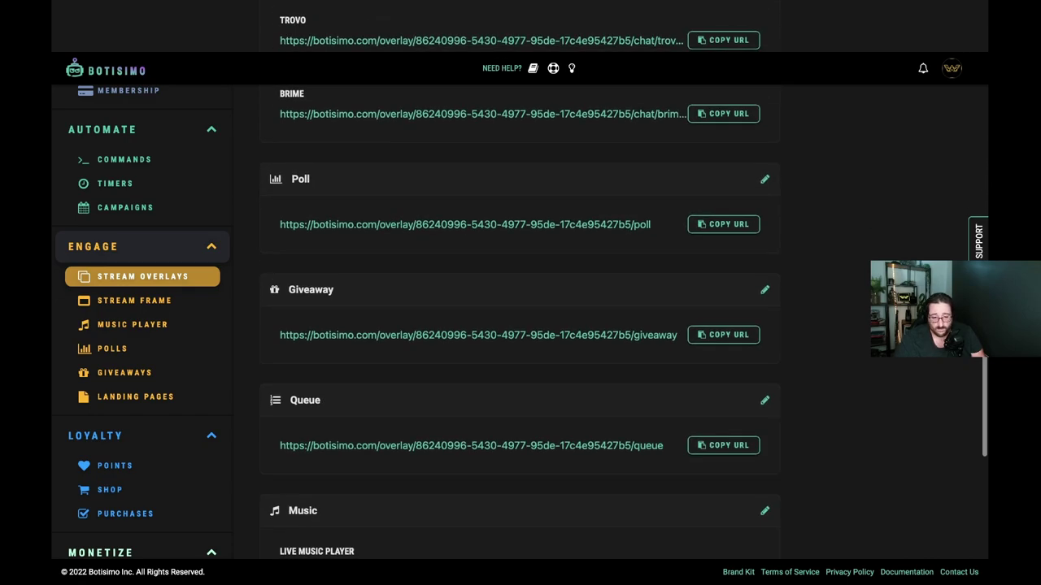
{"action": "scroll", "coordinate": [520, 325], "scroll_direction": "down", "scroll_amount": 1}
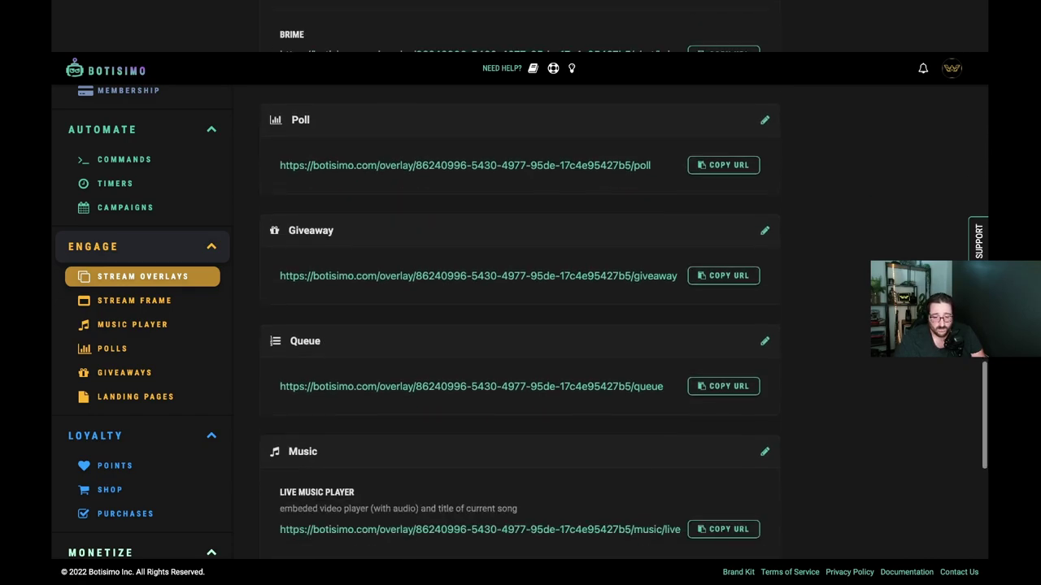
{"action": "scroll", "coordinate": [521, 326], "scroll_direction": "down", "scroll_amount": 4}
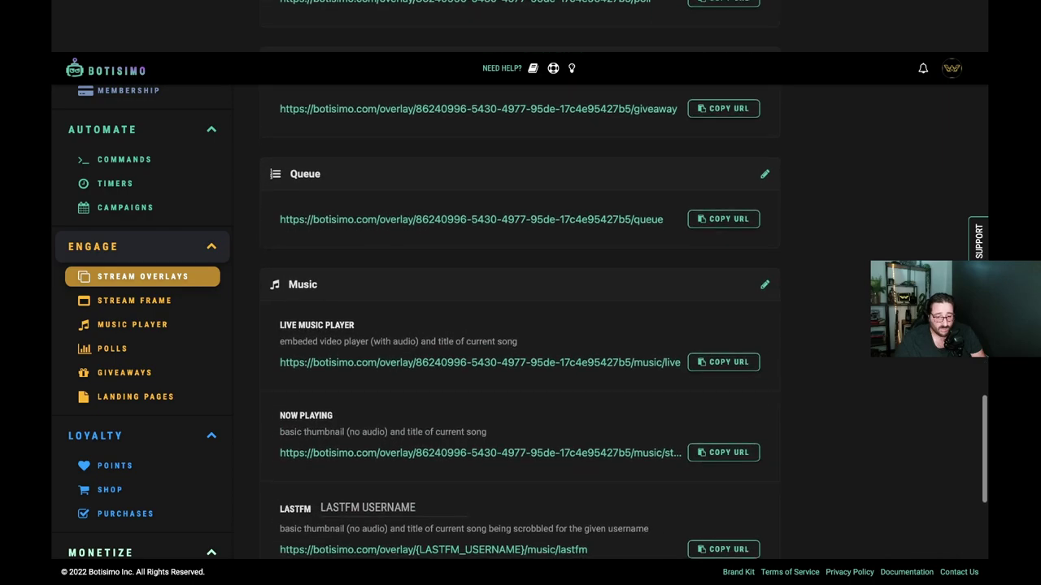
{"action": "scroll", "coordinate": [520, 326], "scroll_direction": "down", "scroll_amount": 1}
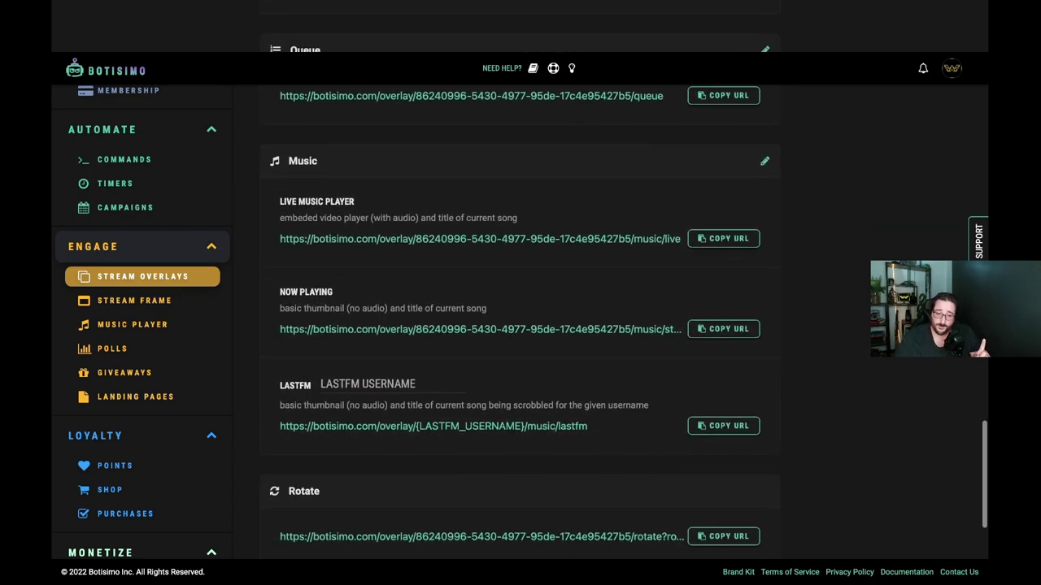
Step: View the Music Player page's song queue and check the form for adding a YouTube video or playlist
{"action": "left_click", "coordinate": [133, 324]}
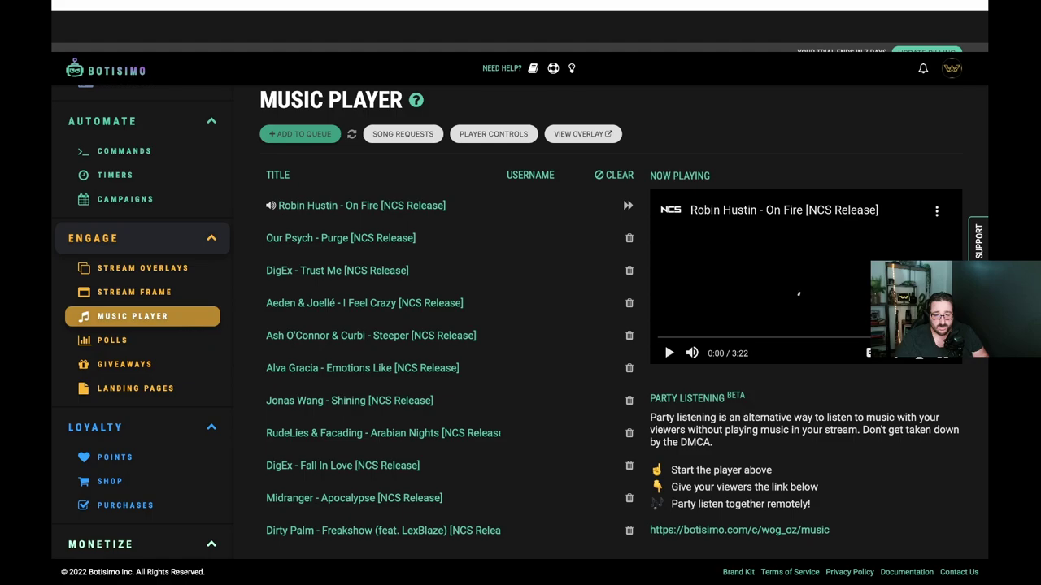
{"action": "left_click", "coordinate": [300, 133]}
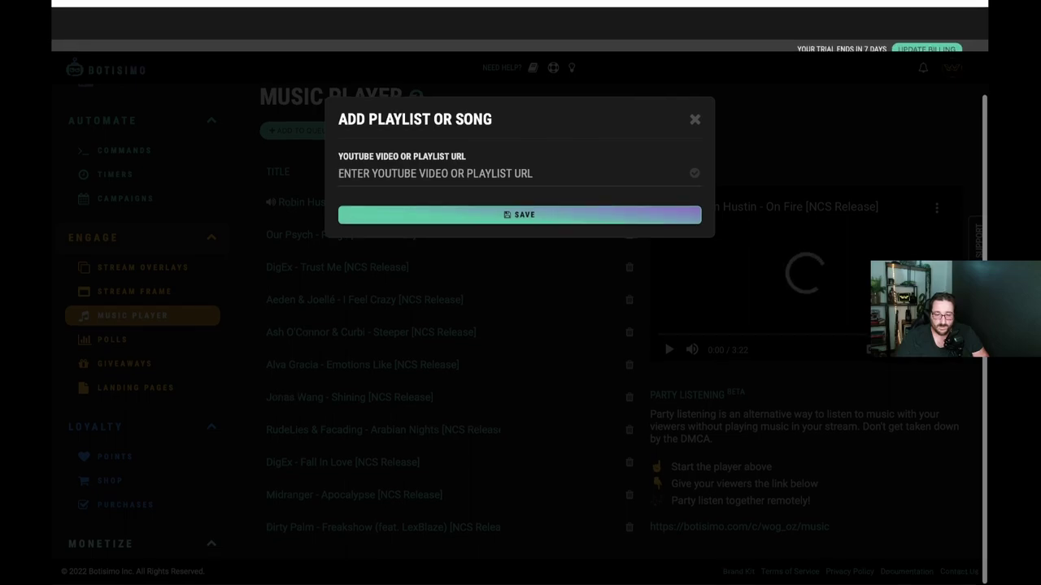
{"action": "key", "text": "Escape"}
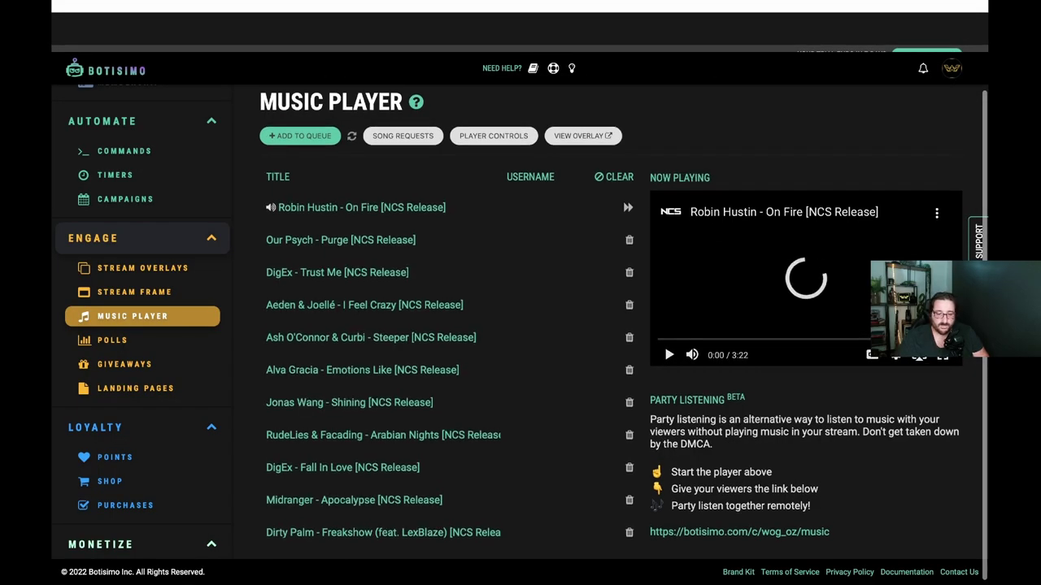
Step: Open the Chat Monitor page and look over the chat windows of all connected streaming platforms
{"action": "scroll", "coordinate": [142, 325], "scroll_direction": "down", "scroll_amount": 4}
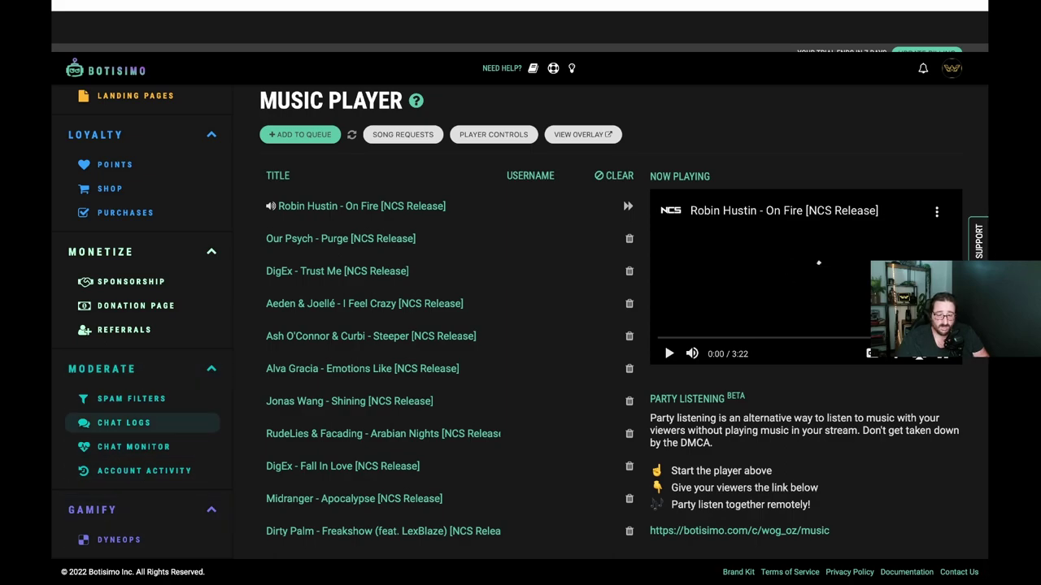
{"action": "left_click", "coordinate": [134, 446]}
{"action": "scroll", "coordinate": [143, 368], "scroll_direction": "down", "scroll_amount": 2}
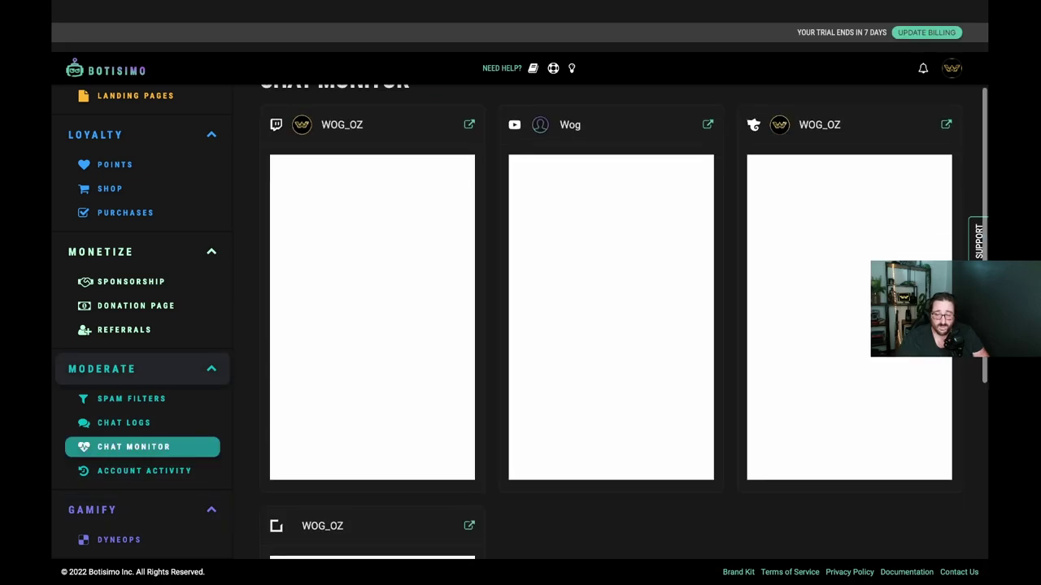
{"action": "scroll", "coordinate": [609, 325], "scroll_direction": "down", "scroll_amount": 4}
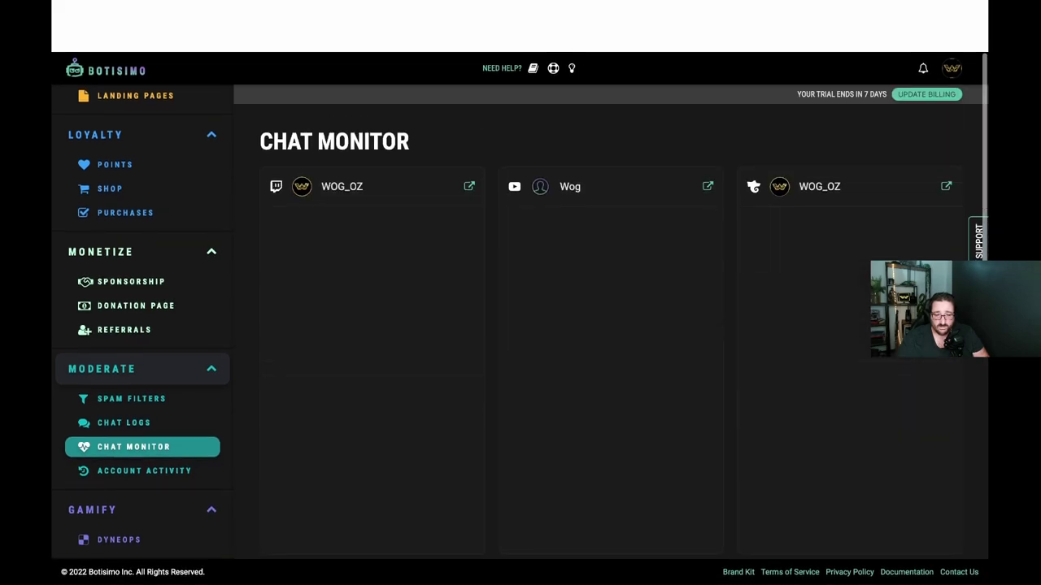
{"action": "scroll", "coordinate": [610, 342], "scroll_direction": "down", "scroll_amount": 1}
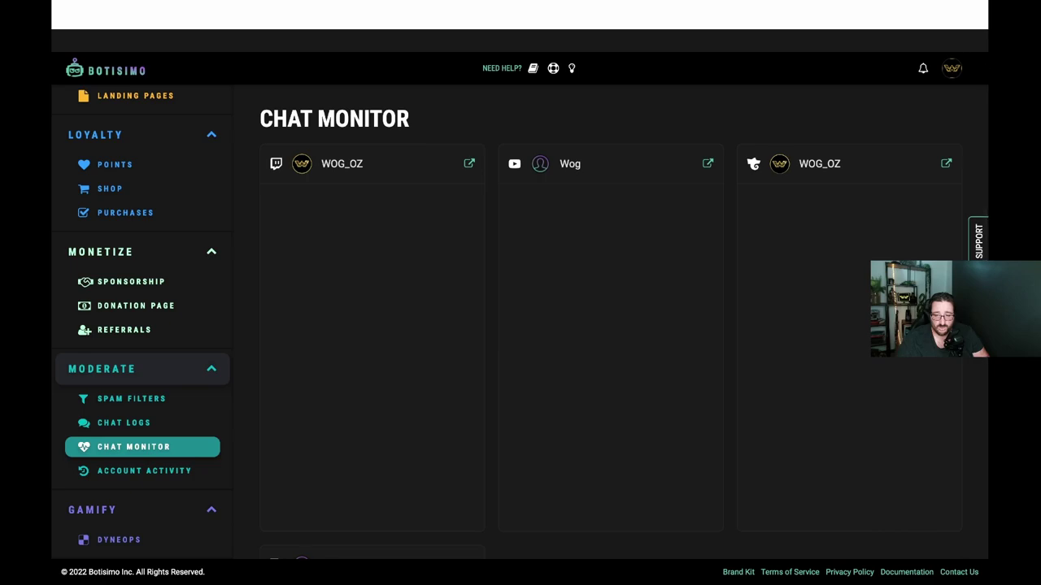
{"action": "scroll", "coordinate": [610, 326], "scroll_direction": "down", "scroll_amount": 5}
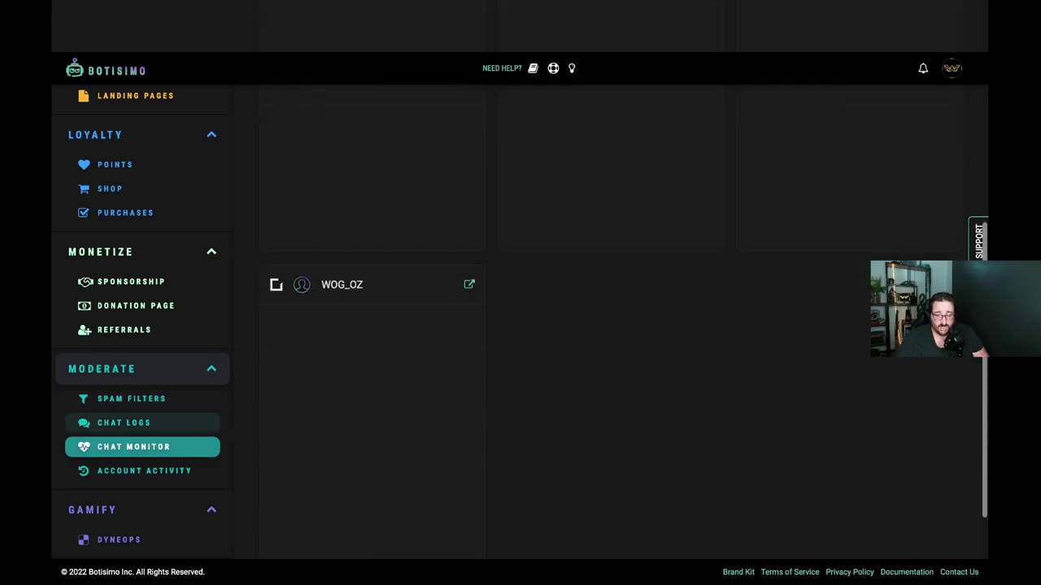
Step: Open the Chat Logs and read back through the recorded messages from the connected platforms
{"action": "left_click", "coordinate": [124, 423]}
{"action": "scroll", "coordinate": [610, 366], "scroll_direction": "down", "scroll_amount": 3}
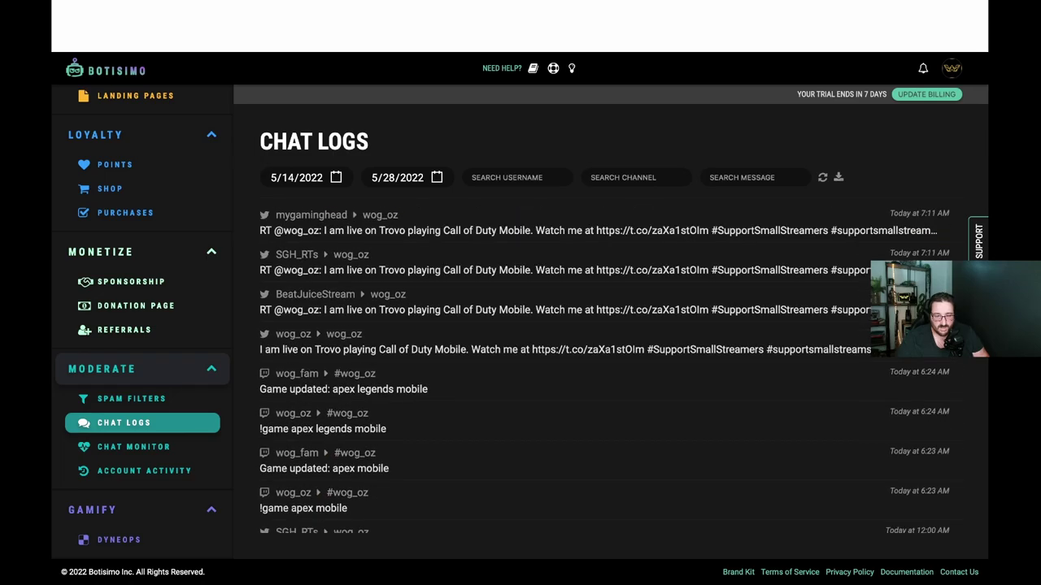
{"action": "scroll", "coordinate": [607, 371], "scroll_direction": "down", "scroll_amount": 5}
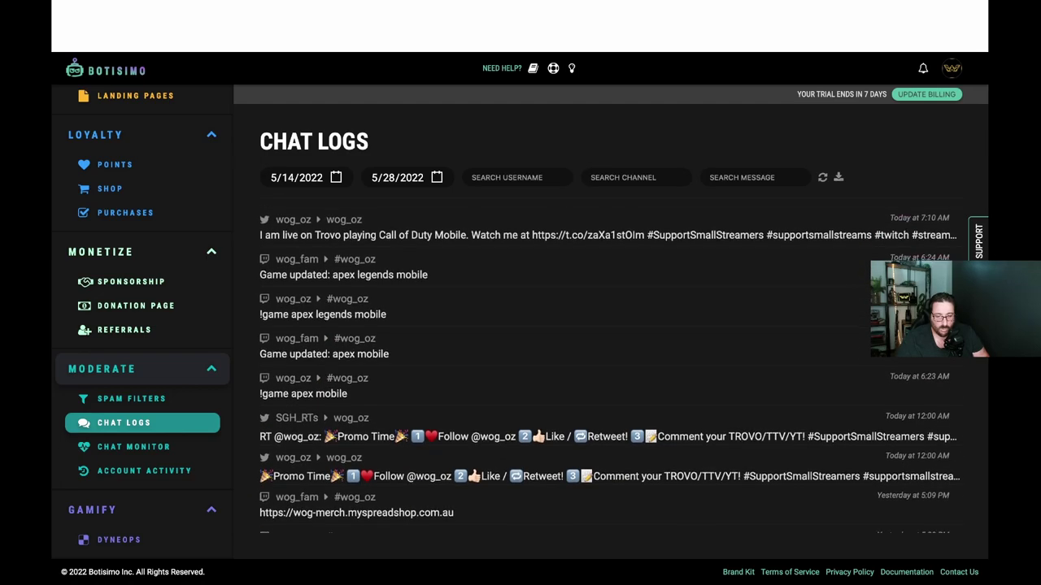
{"action": "scroll", "coordinate": [606, 370], "scroll_direction": "down", "scroll_amount": 15}
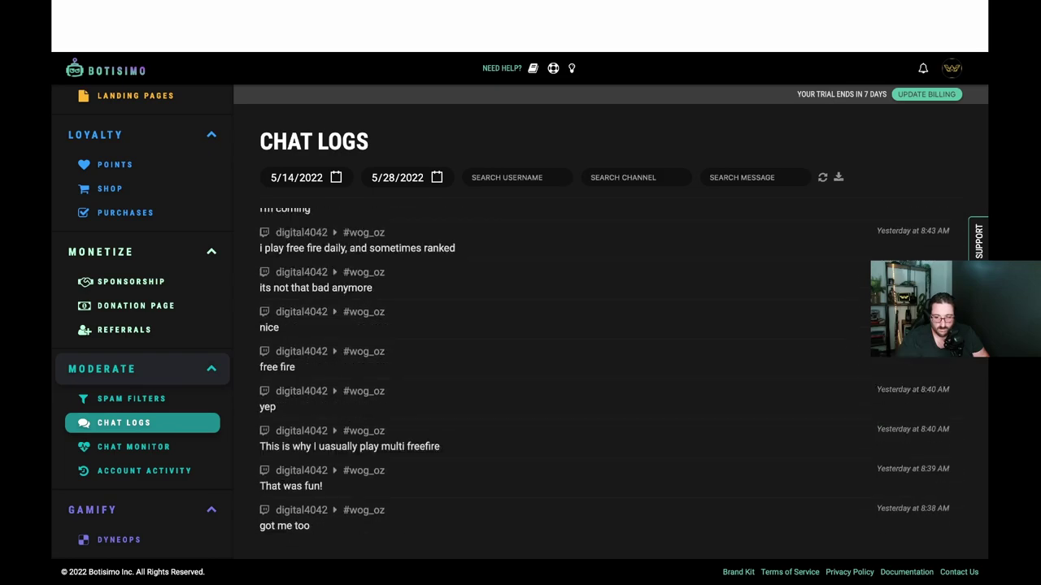
{"action": "scroll", "coordinate": [605, 370], "scroll_direction": "down", "scroll_amount": 15}
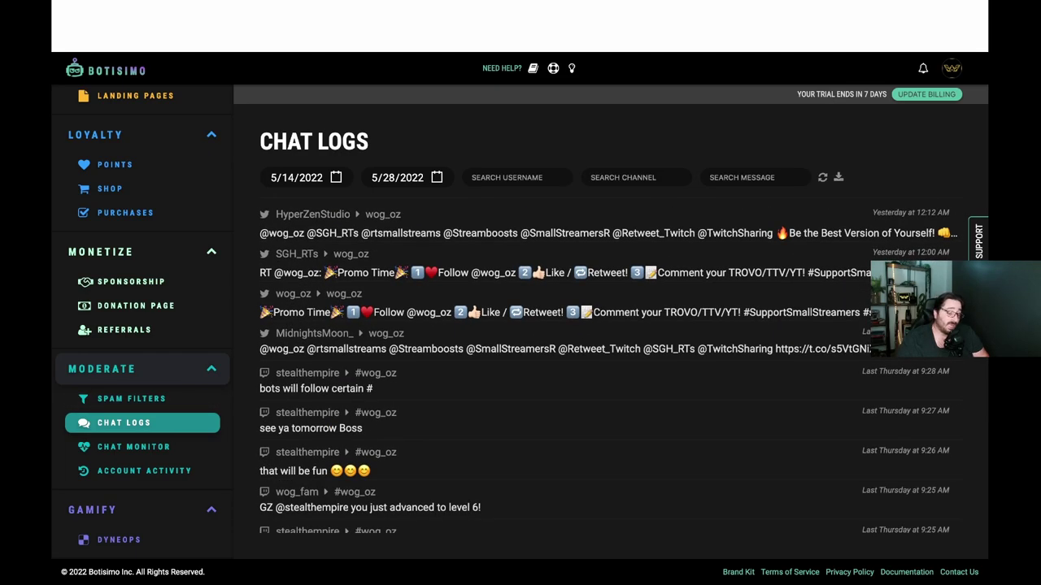
{"action": "scroll", "coordinate": [606, 370], "scroll_direction": "down", "scroll_amount": 5}
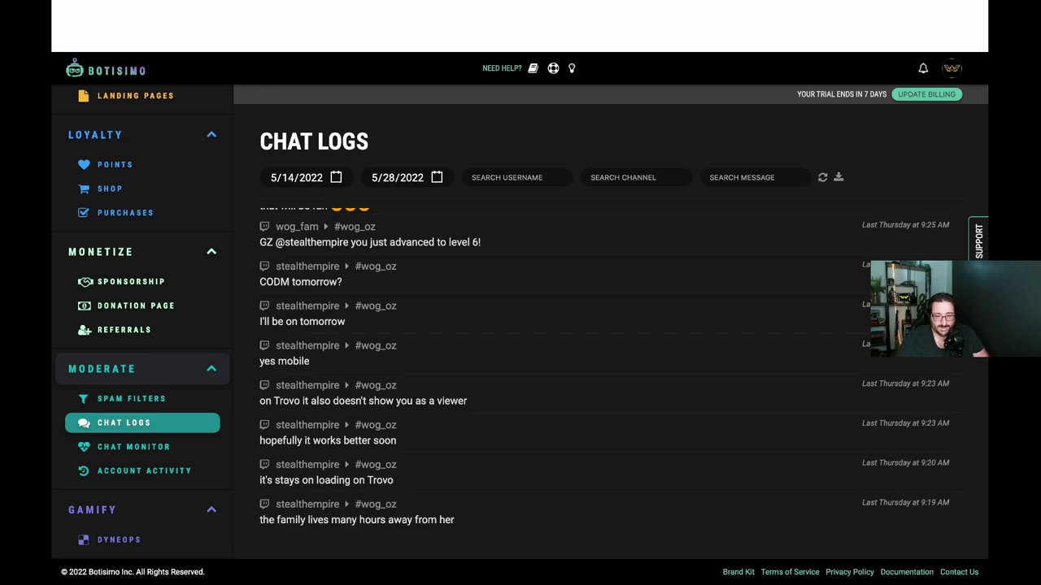
Step: Open the Sponsorship page and examine the program description and the list of current sponsors with their individual toggles
{"action": "scroll", "coordinate": [142, 326], "scroll_direction": "up", "scroll_amount": 1}
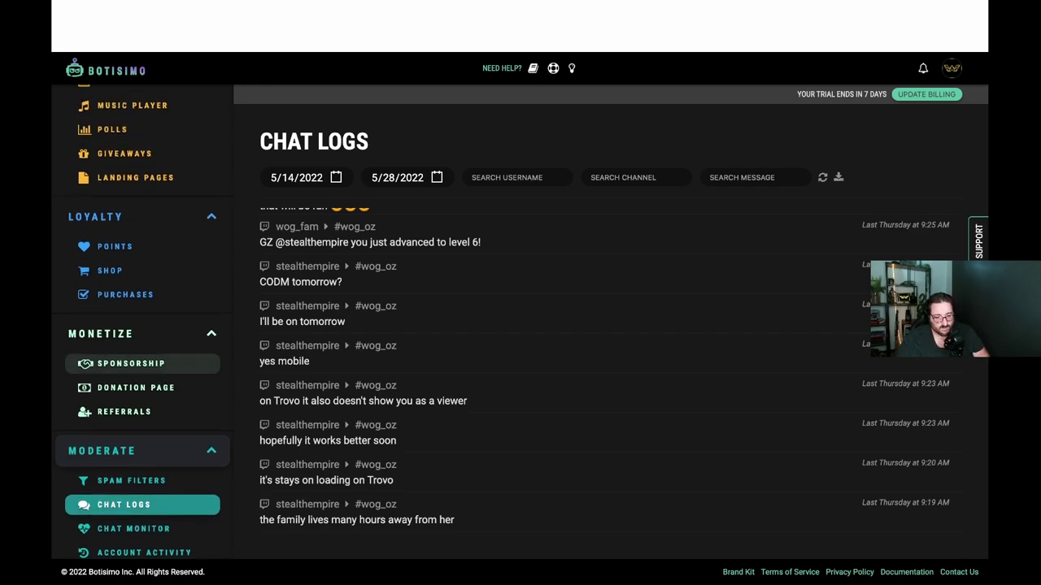
{"action": "scroll", "coordinate": [142, 325], "scroll_direction": "up", "scroll_amount": 1}
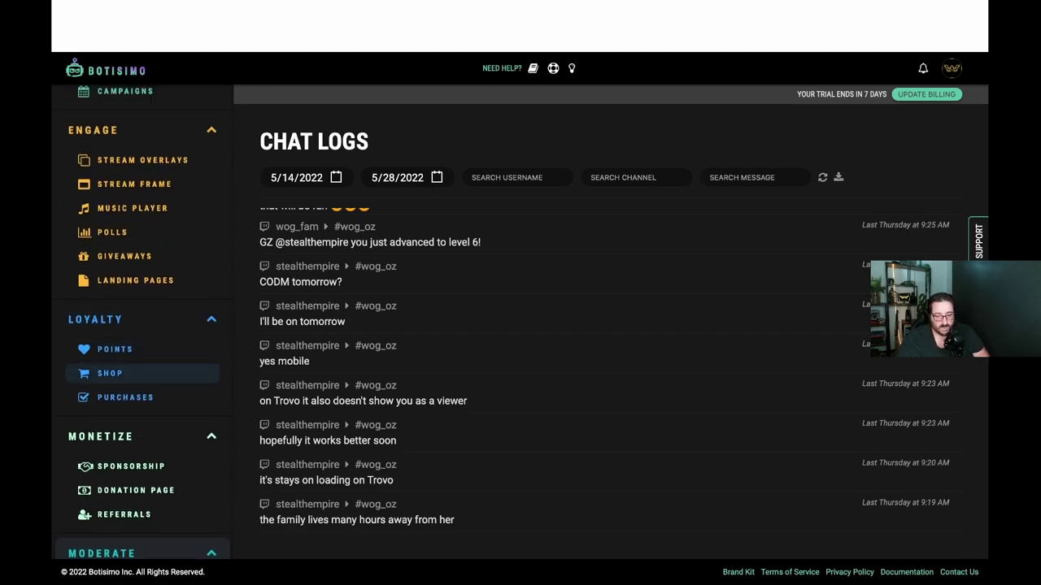
{"action": "left_click", "coordinate": [130, 466]}
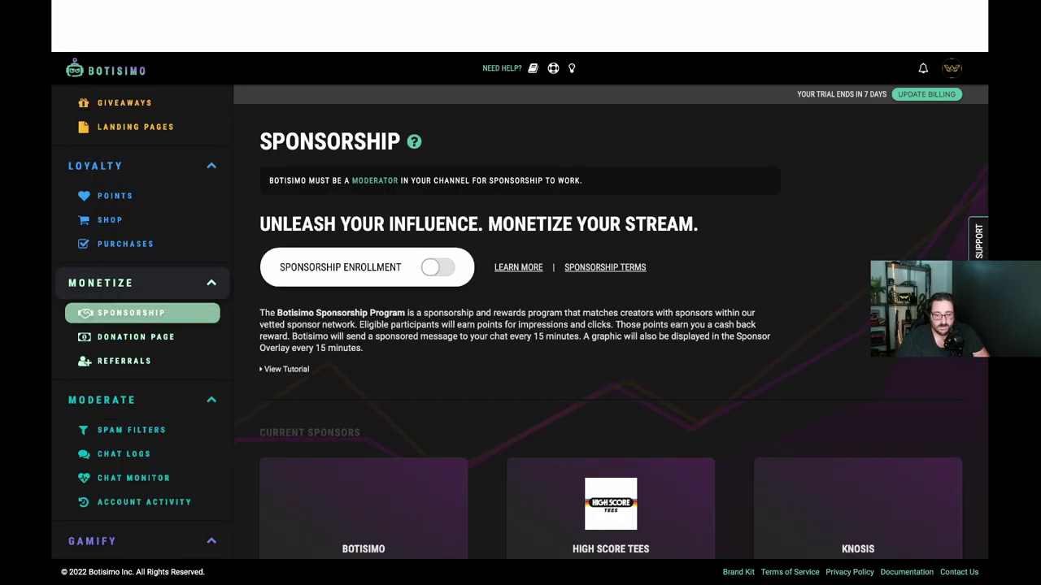
{"action": "scroll", "coordinate": [610, 325], "scroll_direction": "down", "scroll_amount": 2}
{"action": "scroll", "coordinate": [610, 325], "scroll_direction": "down", "scroll_amount": 1}
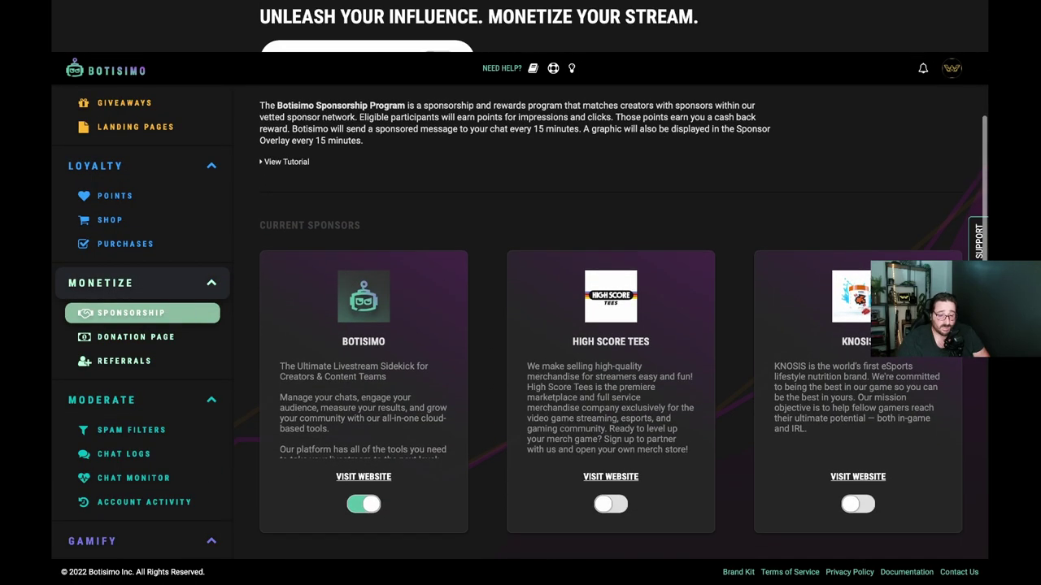
{"action": "scroll", "coordinate": [610, 325], "scroll_direction": "down", "scroll_amount": 3}
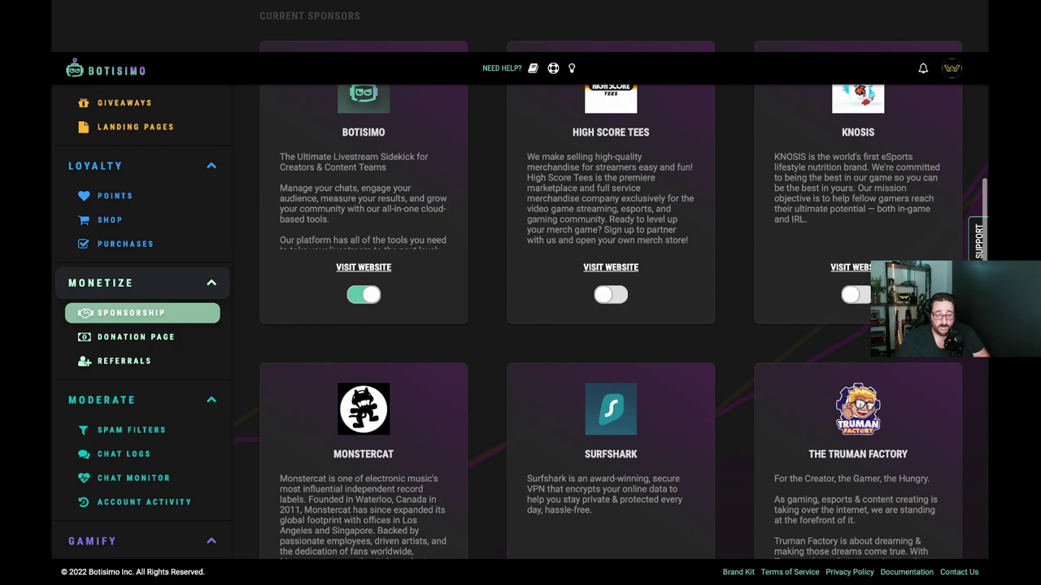
{"action": "scroll", "coordinate": [610, 325], "scroll_direction": "down", "scroll_amount": 2}
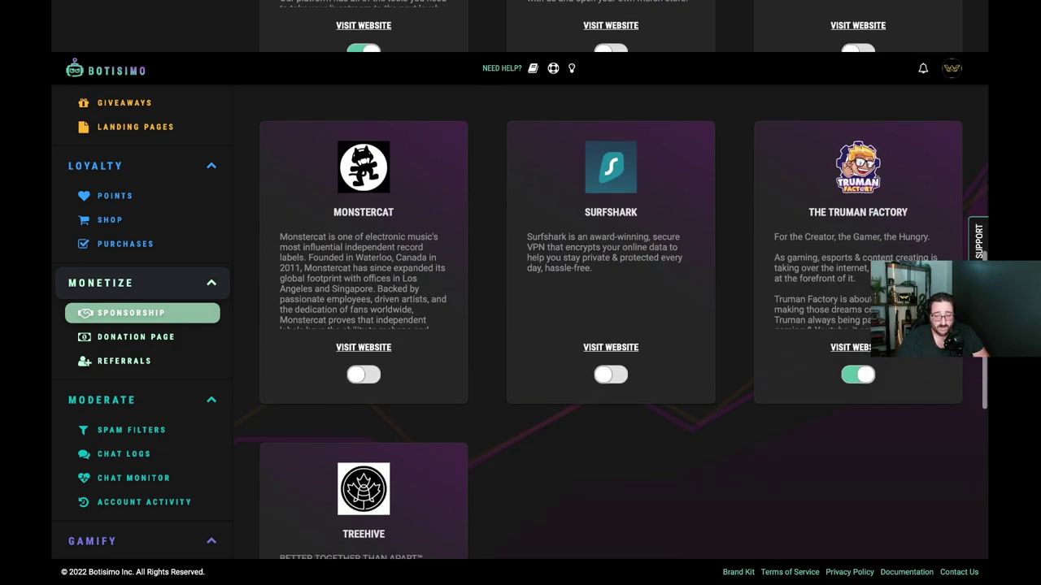
{"action": "scroll", "coordinate": [610, 325], "scroll_direction": "up", "scroll_amount": 3}
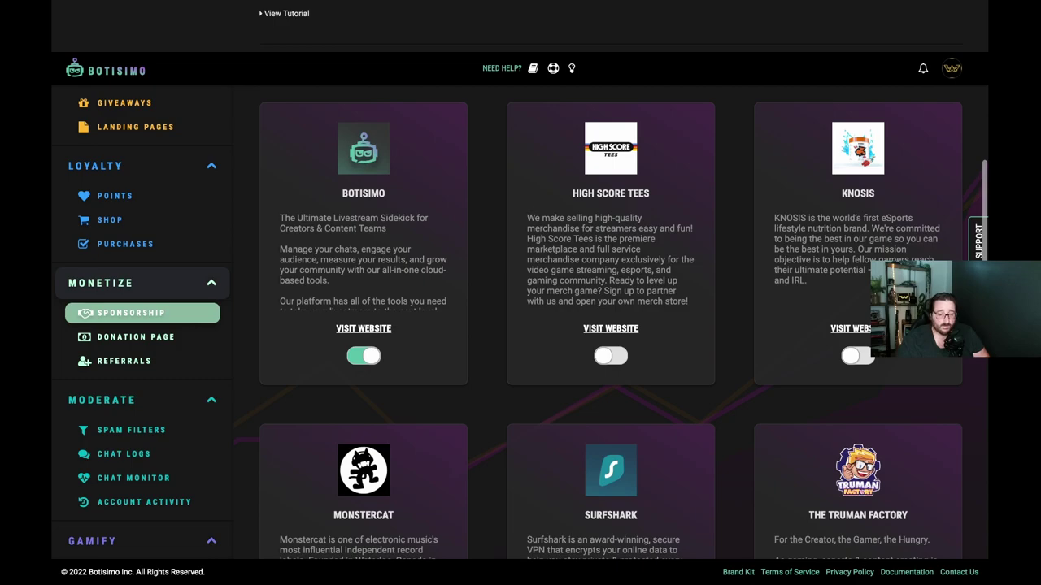
Step: Open the Stream Frame page's theme selection and browse the purchasable themes, such as Carbon_Black, Event_Horizon and Neon_Tropic
{"action": "scroll", "coordinate": [142, 321], "scroll_direction": "up", "scroll_amount": 4}
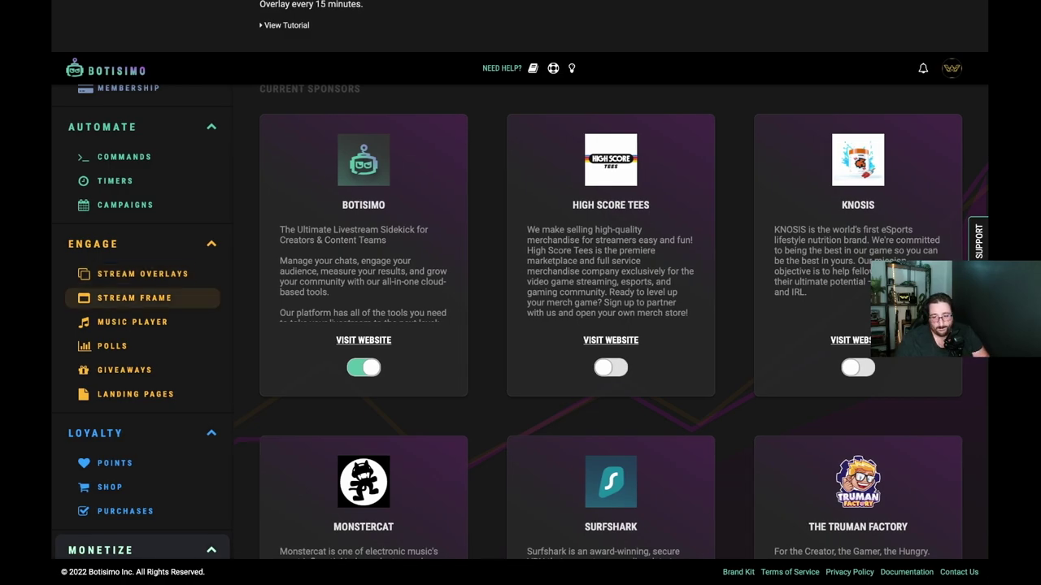
{"action": "left_click", "coordinate": [142, 298]}
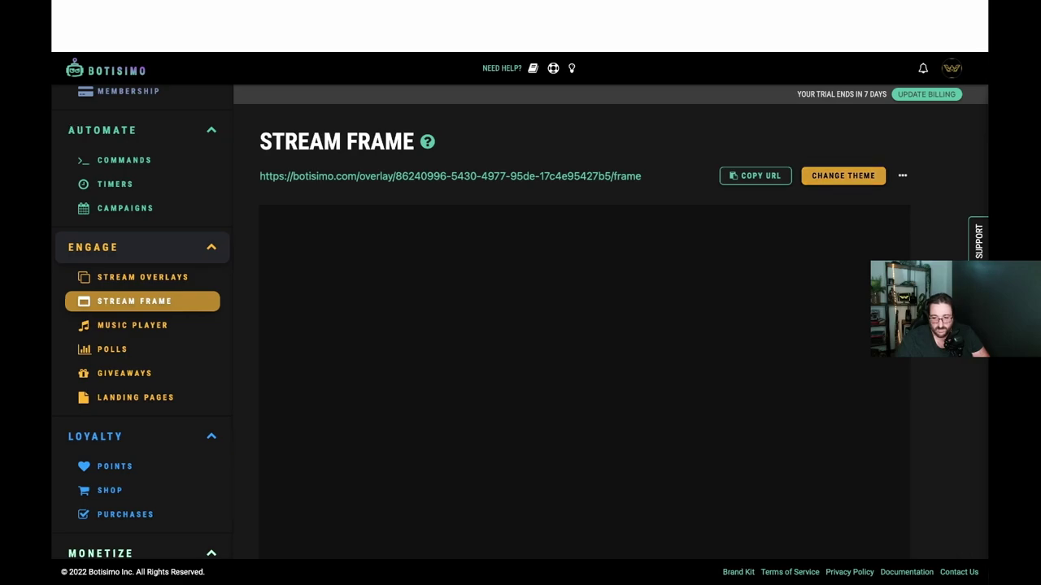
{"action": "left_click", "coordinate": [842, 175]}
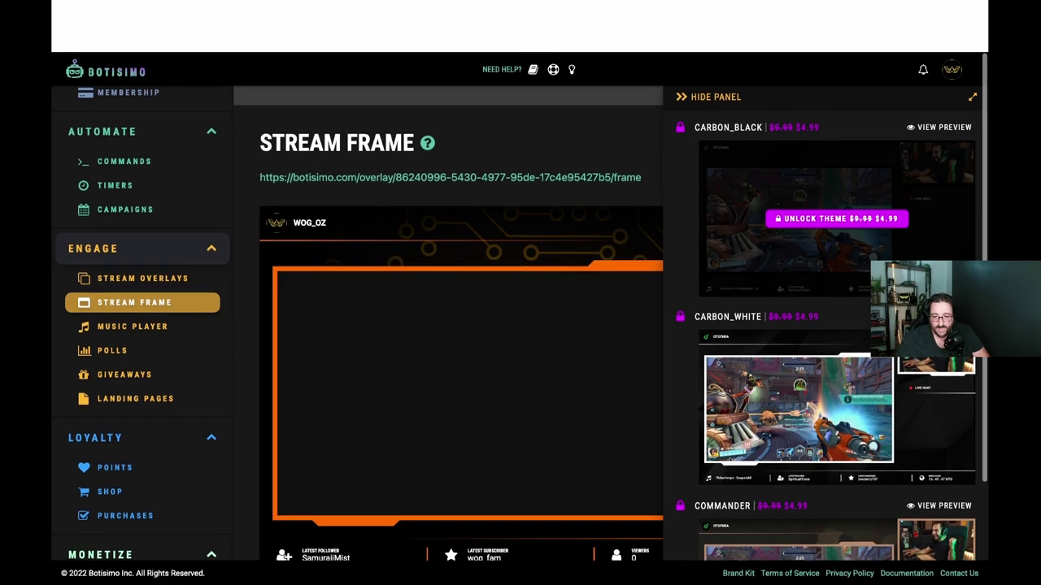
{"action": "scroll", "coordinate": [837, 325], "scroll_direction": "down", "scroll_amount": 5}
{"action": "scroll", "coordinate": [837, 325], "scroll_direction": "down", "scroll_amount": 10}
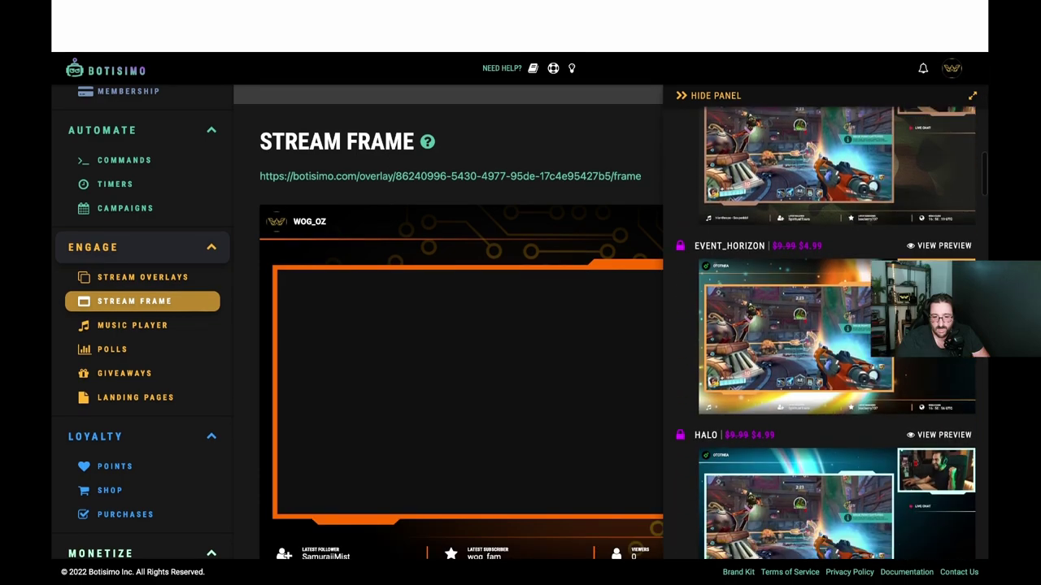
{"action": "scroll", "coordinate": [837, 325], "scroll_direction": "down", "scroll_amount": 7}
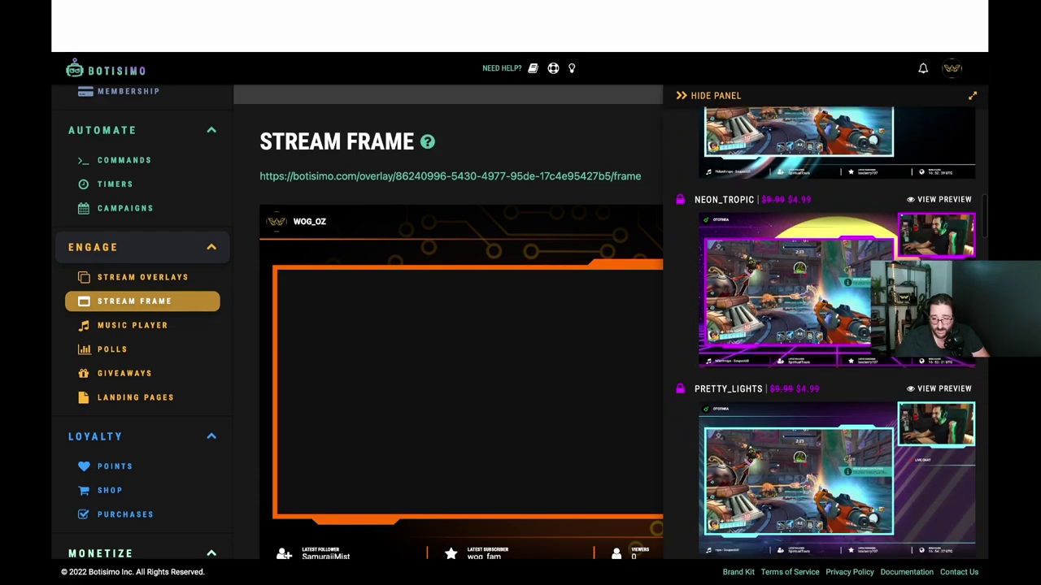
Step: Browse the unlocked Pro stream frame themes and the free ones, including Blackout, Orange_Motherboard, Studio and Tuxedo_White
{"action": "scroll", "coordinate": [837, 325], "scroll_direction": "down", "scroll_amount": 8}
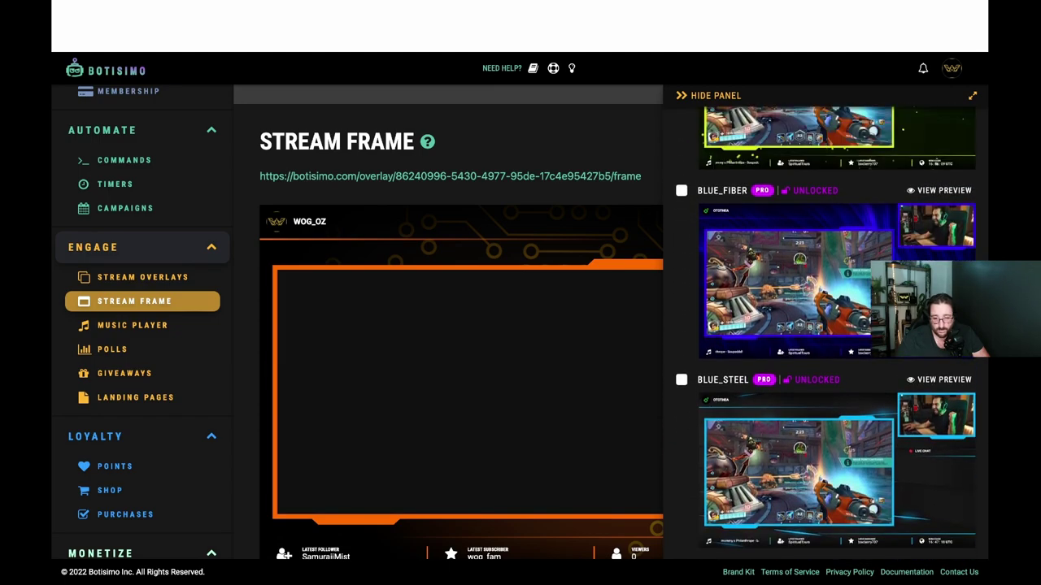
{"action": "scroll", "coordinate": [838, 326], "scroll_direction": "up", "scroll_amount": 3}
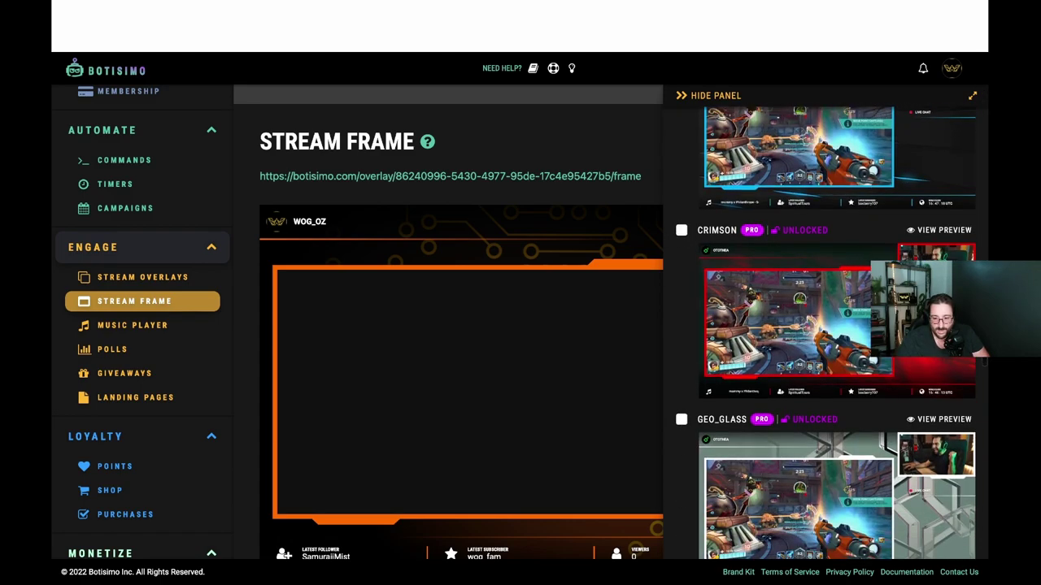
{"action": "scroll", "coordinate": [837, 325], "scroll_direction": "down", "scroll_amount": 10}
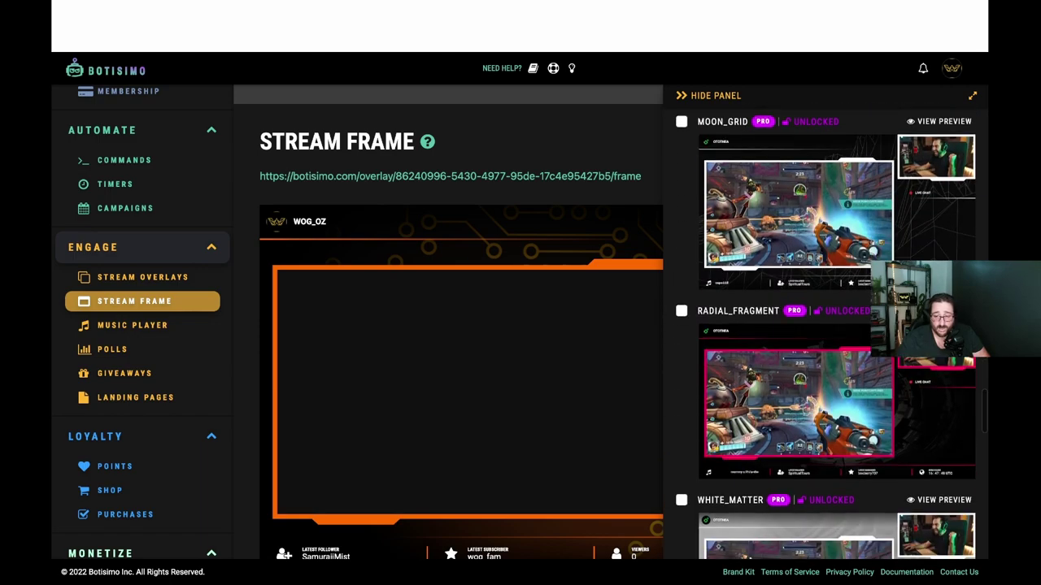
{"action": "scroll", "coordinate": [837, 349], "scroll_direction": "down", "scroll_amount": 5}
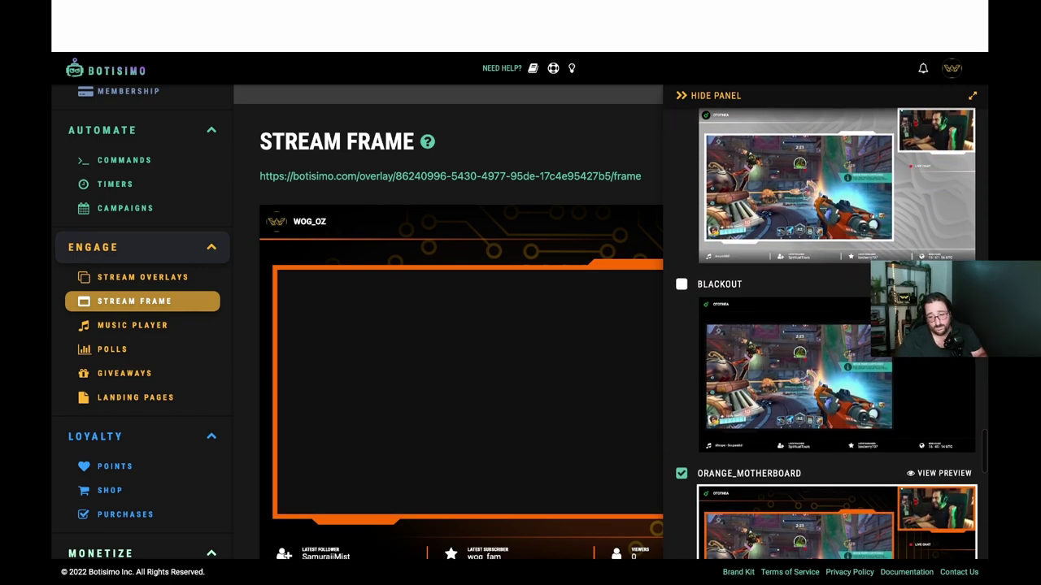
{"action": "scroll", "coordinate": [837, 374], "scroll_direction": "down", "scroll_amount": 10}
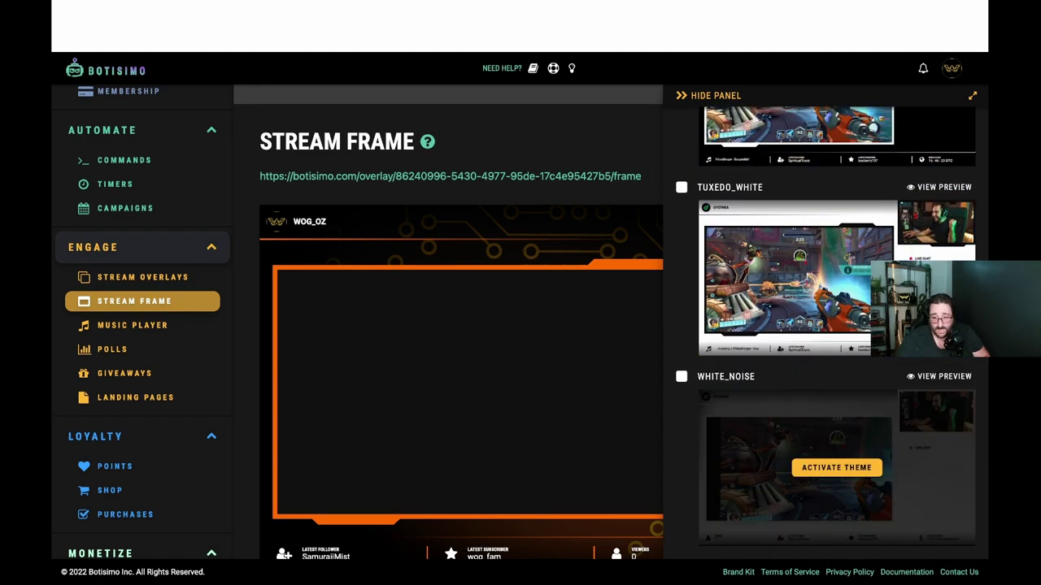
{"action": "scroll", "coordinate": [836, 468], "scroll_direction": "up", "scroll_amount": 5}
{"action": "scroll", "coordinate": [835, 358], "scroll_direction": "up", "scroll_amount": 2}
{"action": "scroll", "coordinate": [836, 358], "scroll_direction": "down", "scroll_amount": 2}
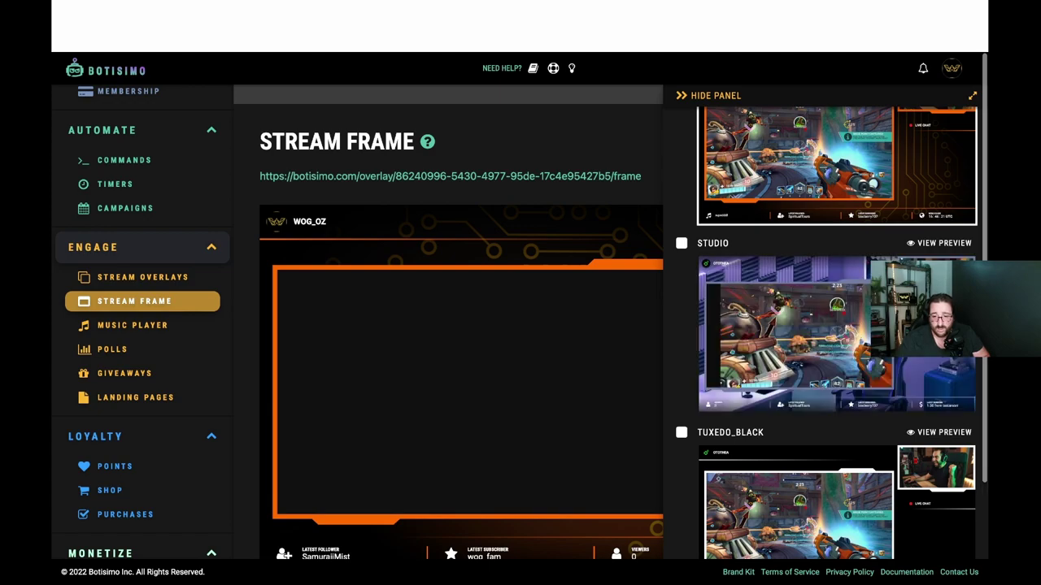
Step: Review the selected Orange_Motherboard theme in the list and close the theme selection to see the full stream frame preview
{"action": "scroll", "coordinate": [836, 333], "scroll_direction": "up", "scroll_amount": 3}
{"action": "scroll", "coordinate": [447, 334], "scroll_direction": "down", "scroll_amount": 1}
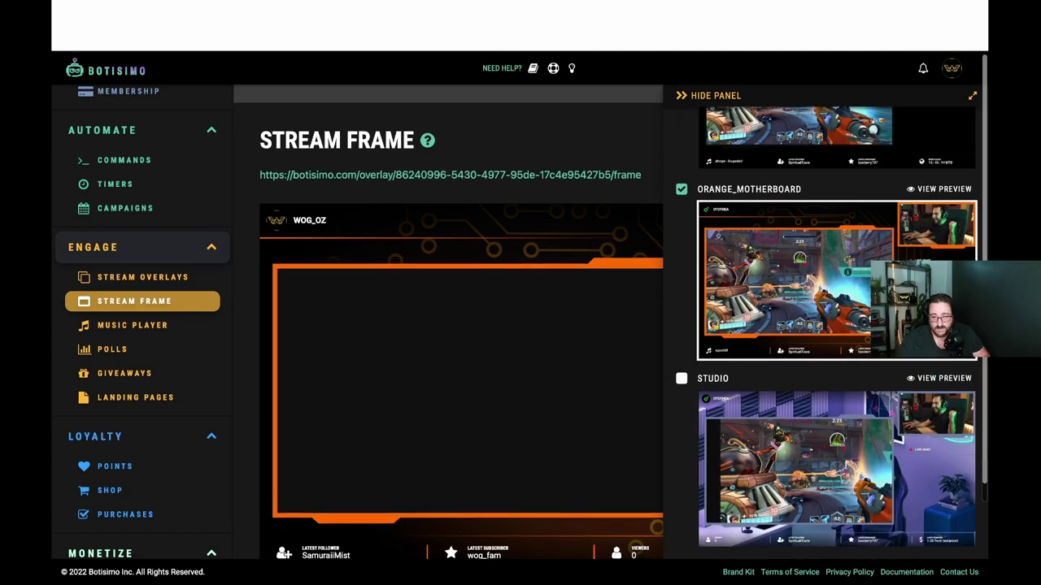
{"action": "key", "text": "Escape"}
{"action": "scroll", "coordinate": [584, 358], "scroll_direction": "down", "scroll_amount": 1}
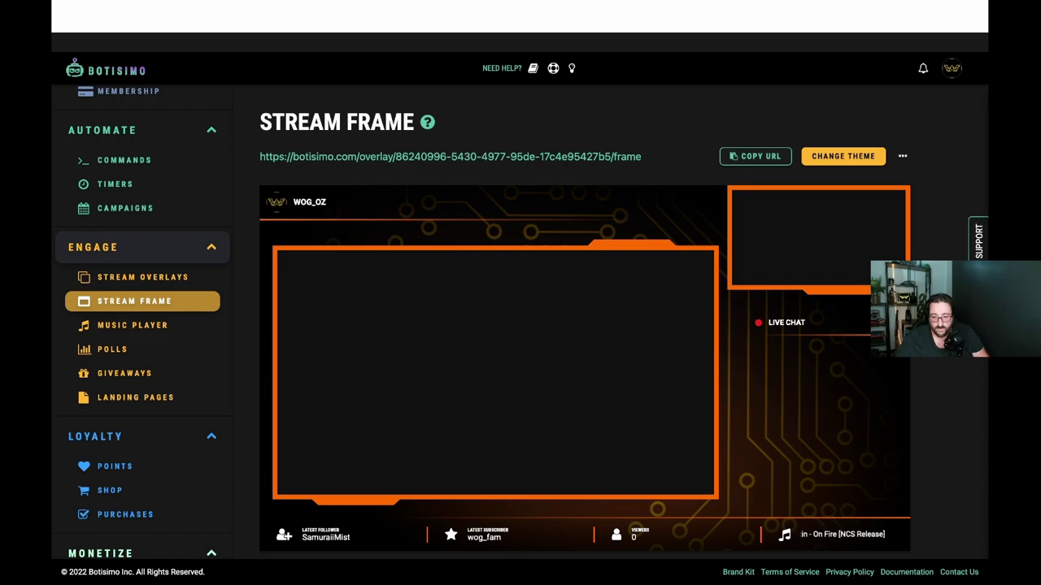
Step: Try Uptime as the frame's third stream label, and settle on World Clock for it
{"action": "scroll", "coordinate": [521, 325], "scroll_direction": "down", "scroll_amount": 3}
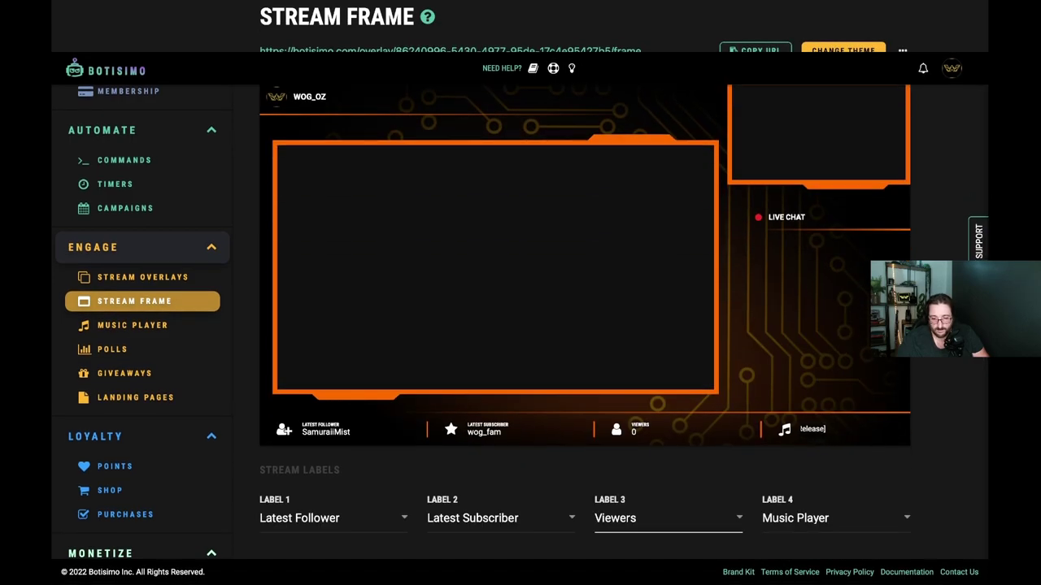
{"action": "left_click", "coordinate": [668, 518]}
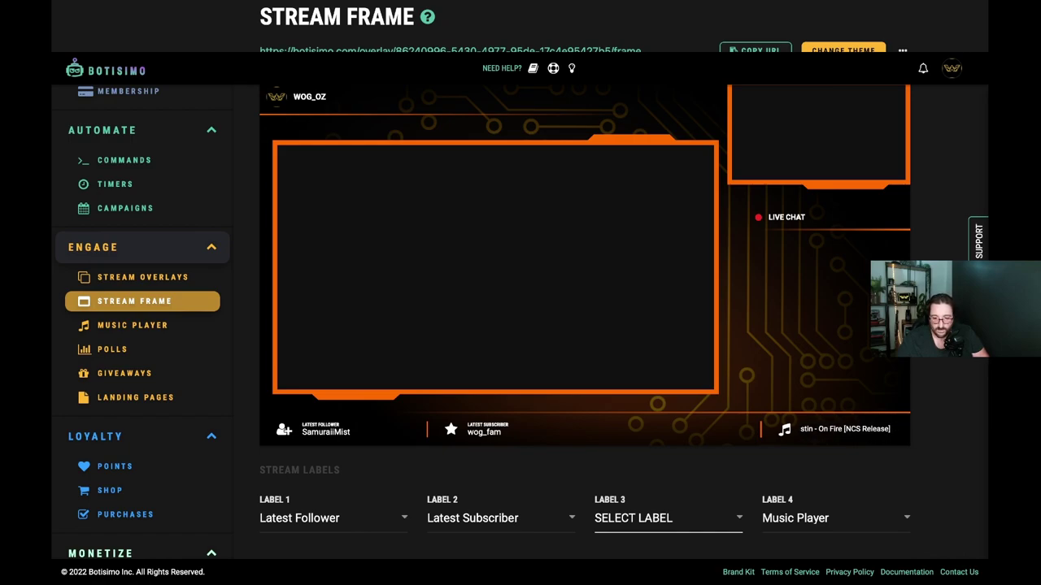
{"action": "left_click", "coordinate": [667, 517]}
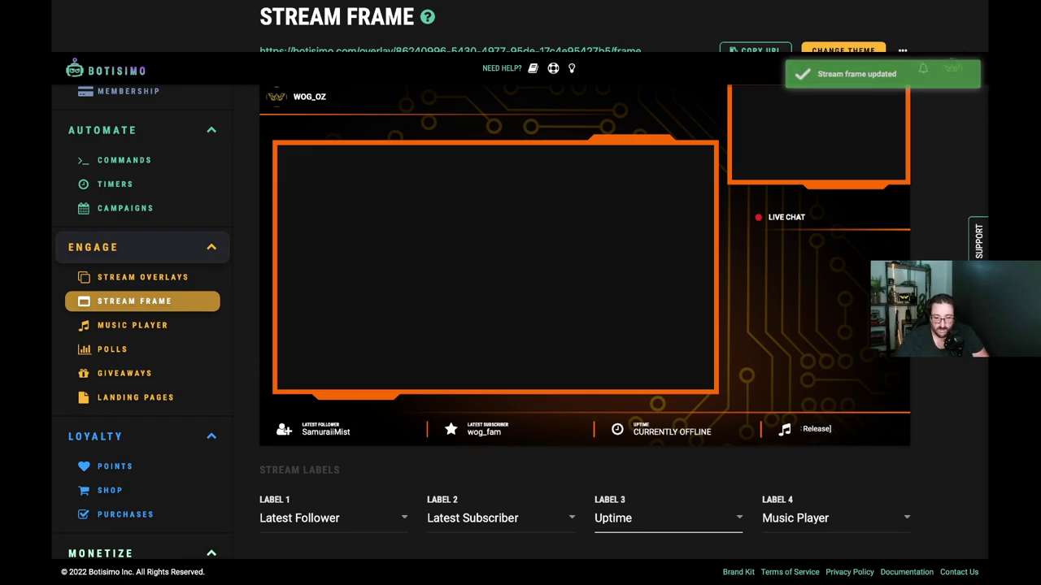
{"action": "key", "text": "Down"}
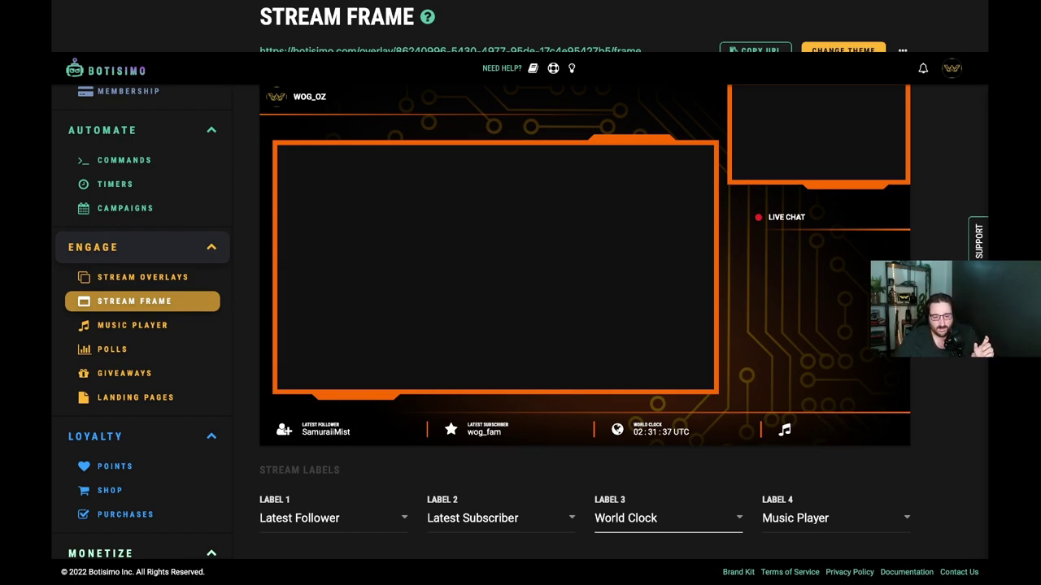
Step: Open the Music Player page, view its player controls with the overlay switch and volume, and close them
{"action": "left_click", "coordinate": [142, 325]}
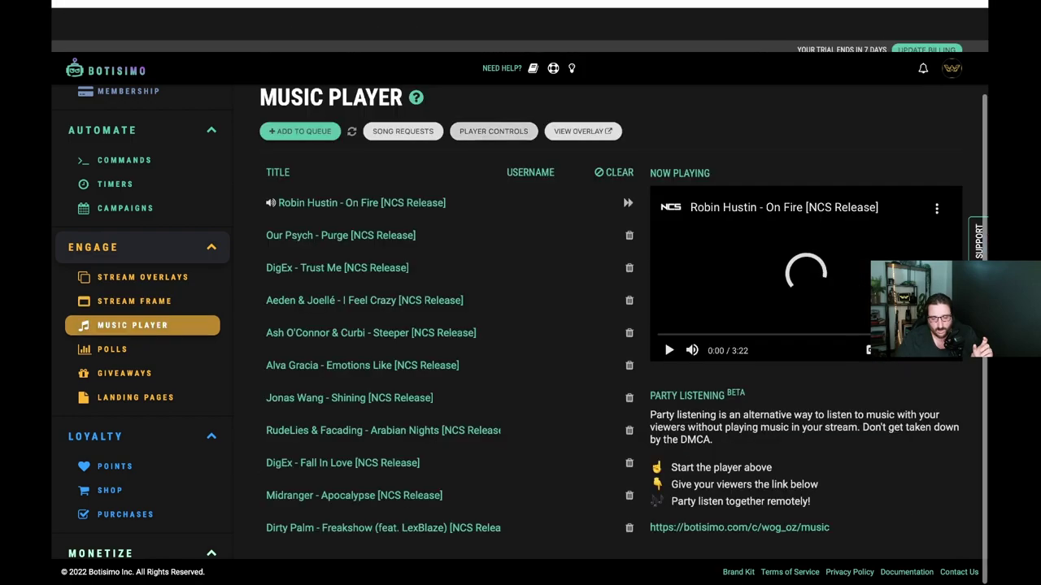
{"action": "left_click", "coordinate": [494, 131]}
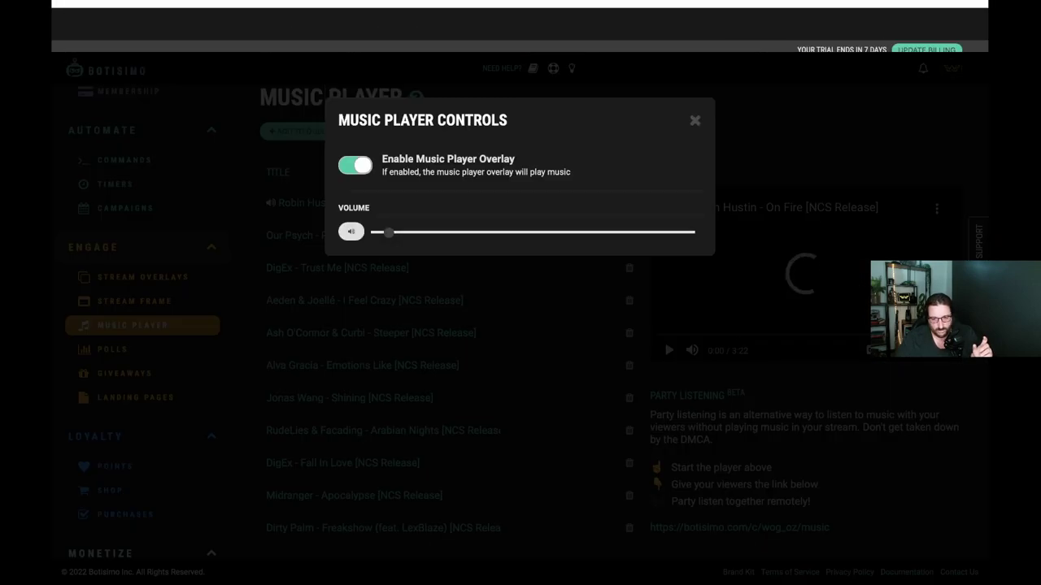
{"action": "left_click", "coordinate": [817, 259]}
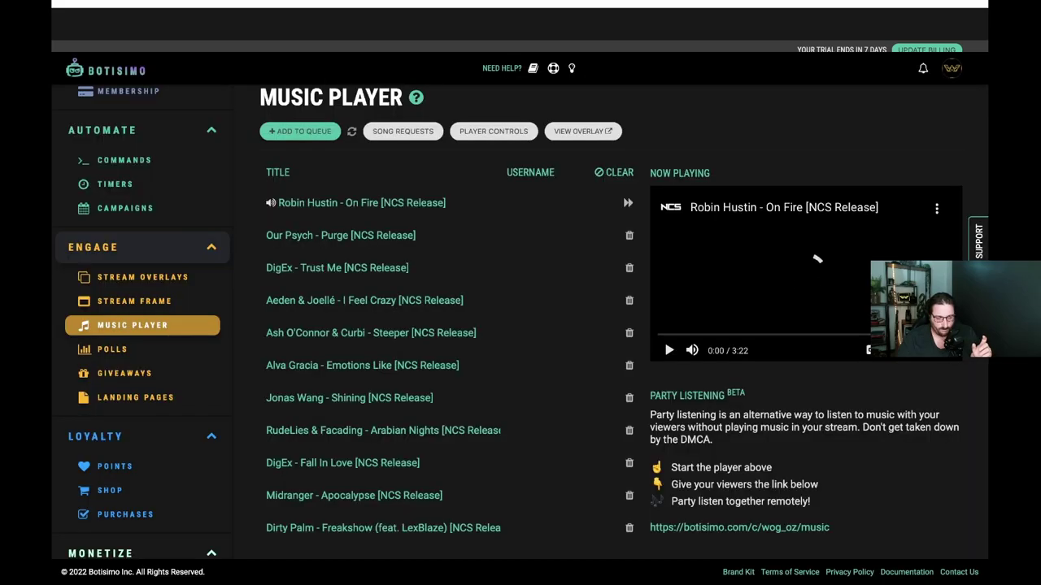
Step: Return to the Stream Frame page and examine the frame preview together with its four stream labels
{"action": "scroll", "coordinate": [142, 300], "scroll_direction": "down", "scroll_amount": 1}
{"action": "left_click", "coordinate": [143, 301]}
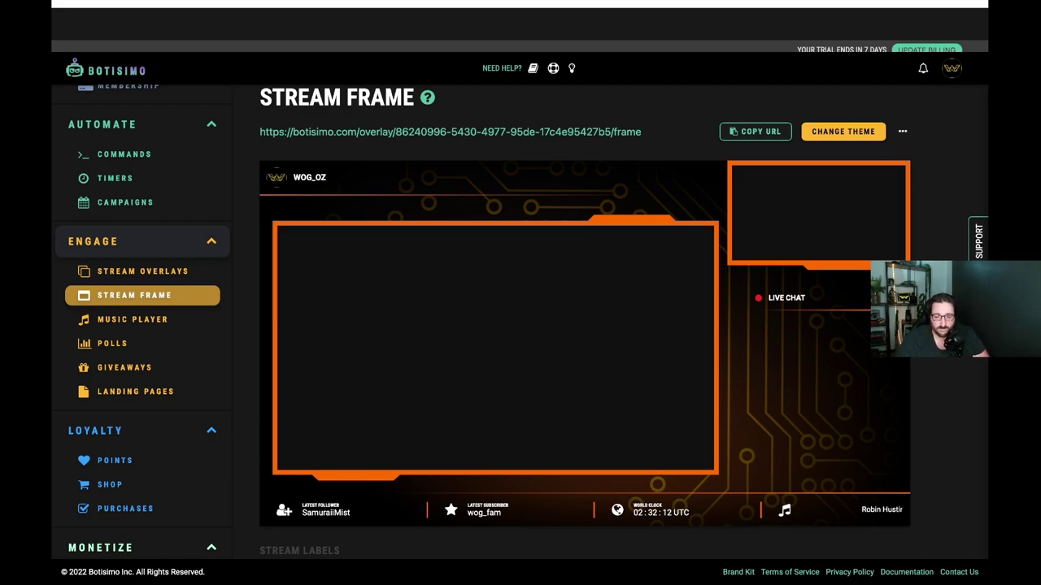
{"action": "scroll", "coordinate": [521, 325], "scroll_direction": "down", "scroll_amount": 1}
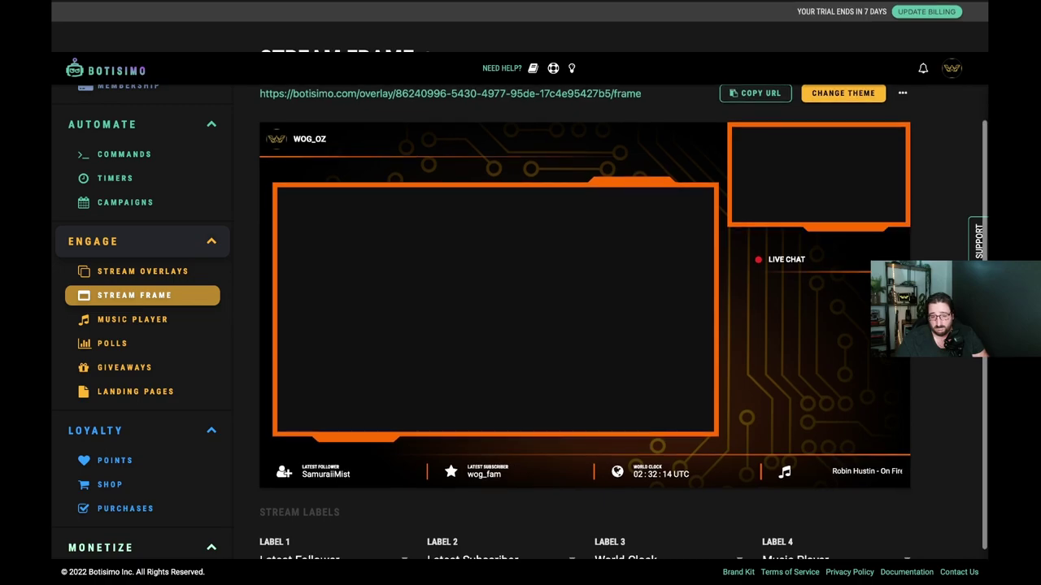
{"action": "scroll", "coordinate": [584, 325], "scroll_direction": "down", "scroll_amount": 1}
{"action": "scroll", "coordinate": [521, 325], "scroll_direction": "down", "scroll_amount": 1}
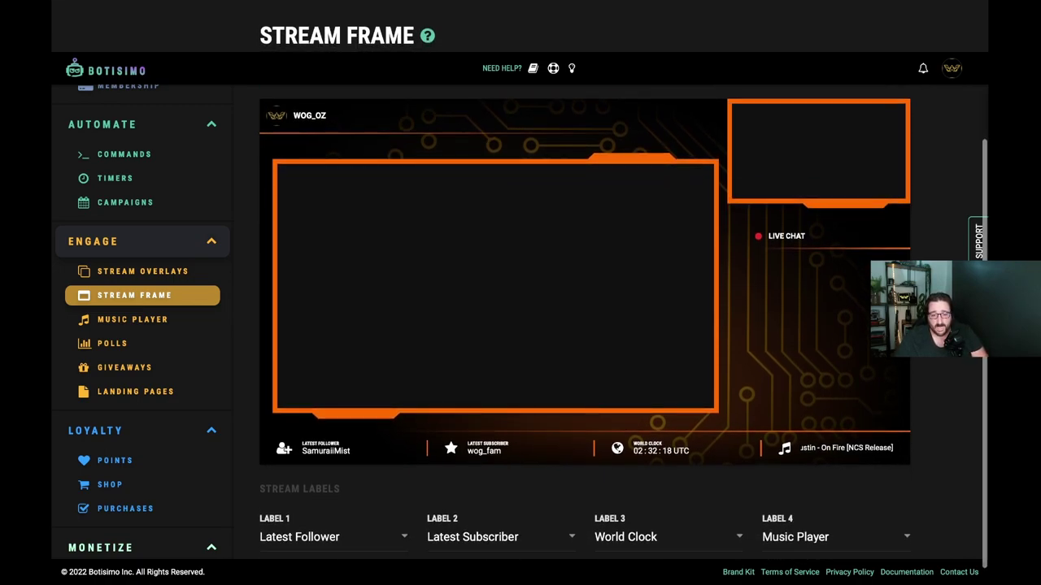
{"action": "scroll", "coordinate": [520, 326], "scroll_direction": "up", "scroll_amount": 1}
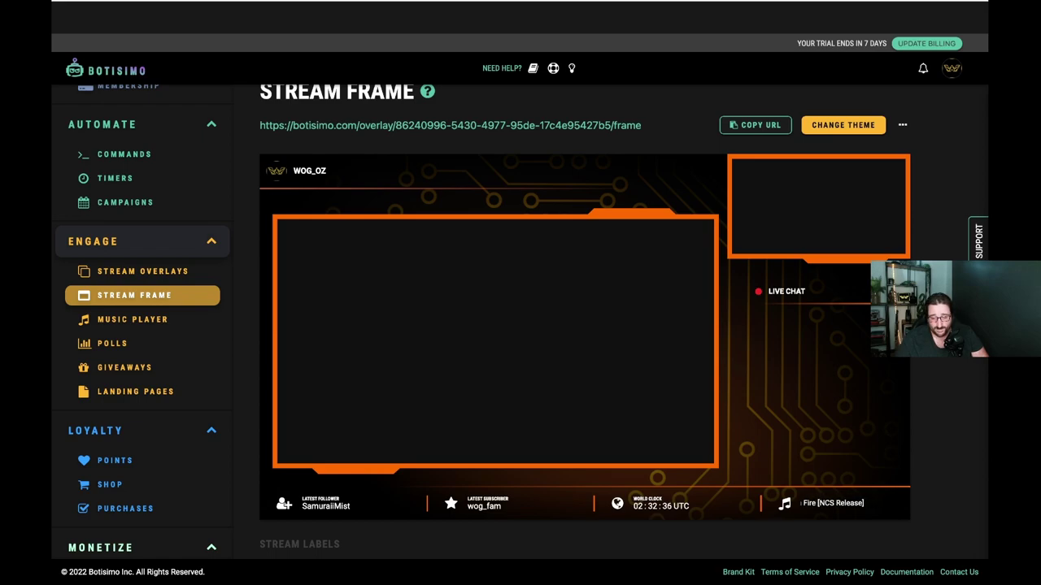
{"action": "scroll", "coordinate": [902, 124], "scroll_direction": "down", "scroll_amount": 1}
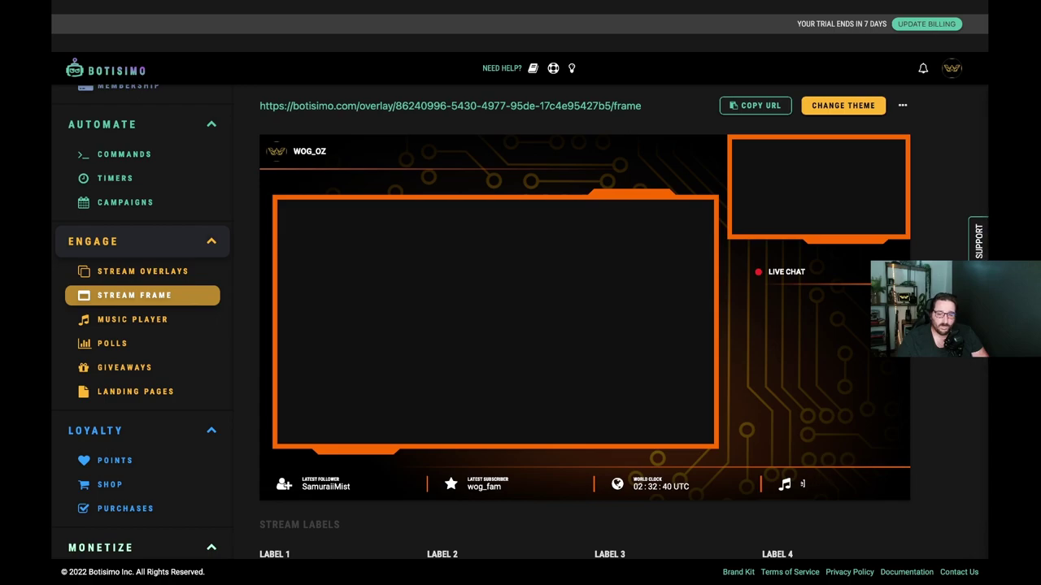
{"action": "scroll", "coordinate": [584, 317], "scroll_direction": "down", "scroll_amount": 1}
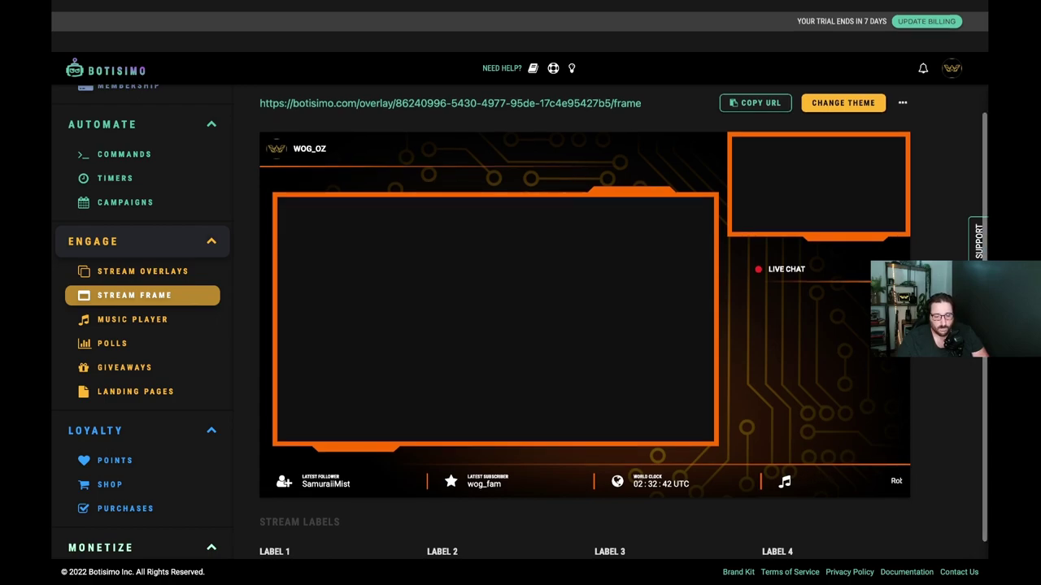
Step: Look through Botisimo's feature sections, from Loyalty, Monetize, Moderate and Gamify back to Analyze, Manage and Automate
{"action": "scroll", "coordinate": [143, 189], "scroll_direction": "down", "scroll_amount": 4}
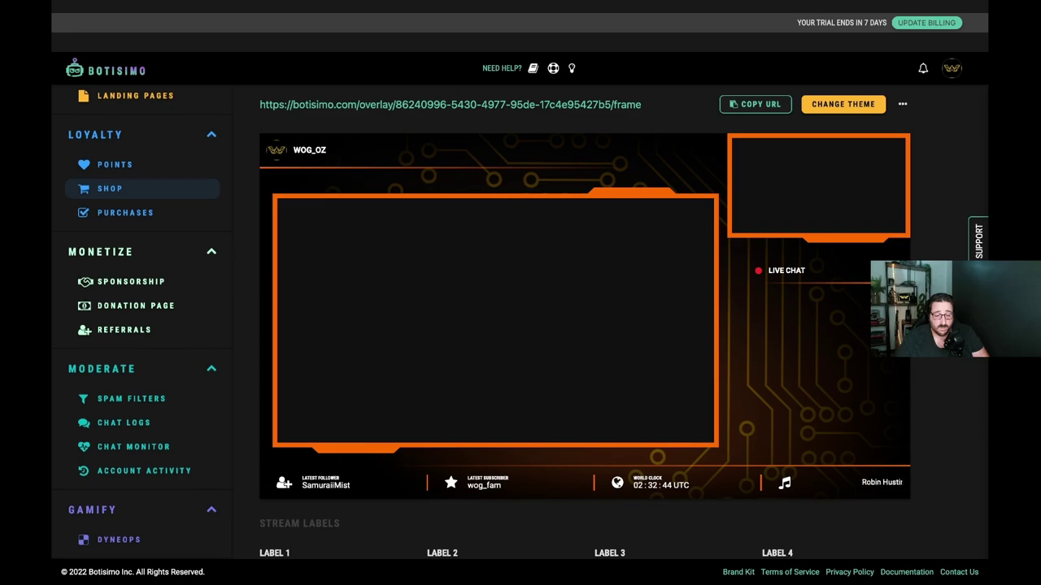
{"action": "scroll", "coordinate": [143, 491], "scroll_direction": "up", "scroll_amount": 2}
{"action": "scroll", "coordinate": [142, 490], "scroll_direction": "up", "scroll_amount": 5}
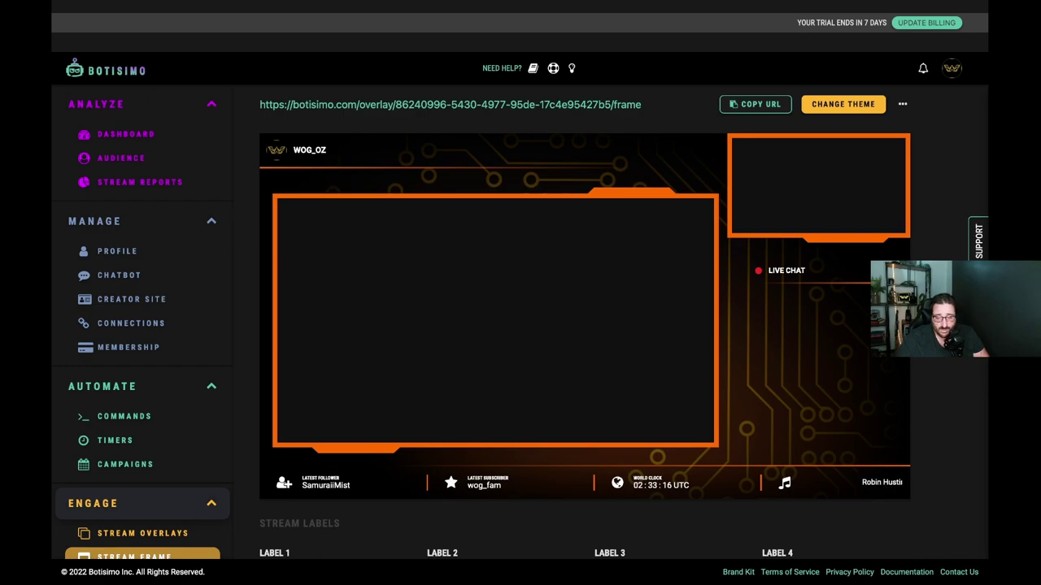
{"action": "scroll", "coordinate": [584, 316], "scroll_direction": "up", "scroll_amount": 1}
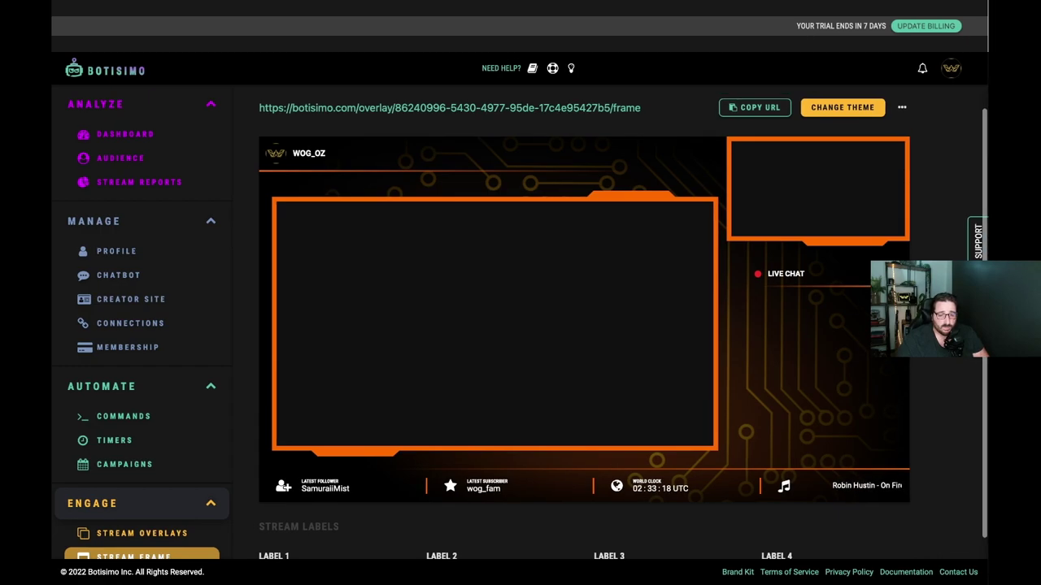